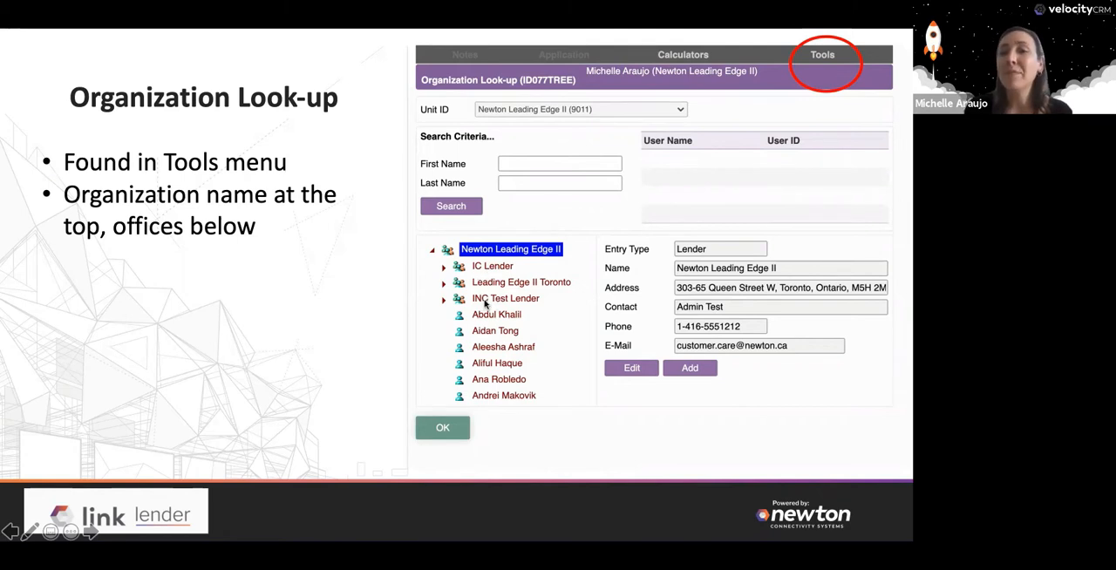
pyautogui.click(485, 301)
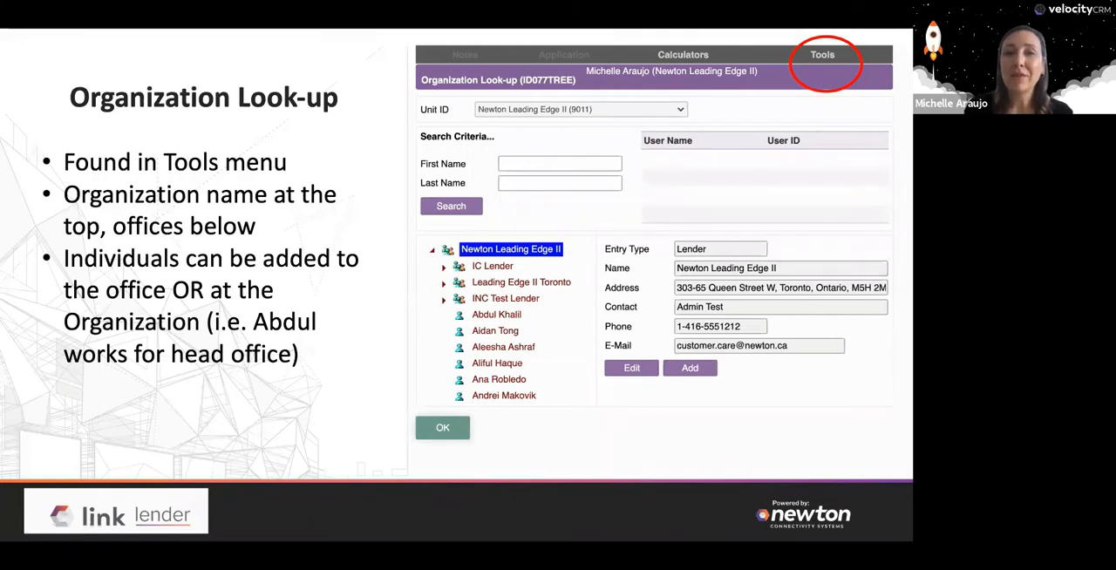
pyautogui.press('Right')
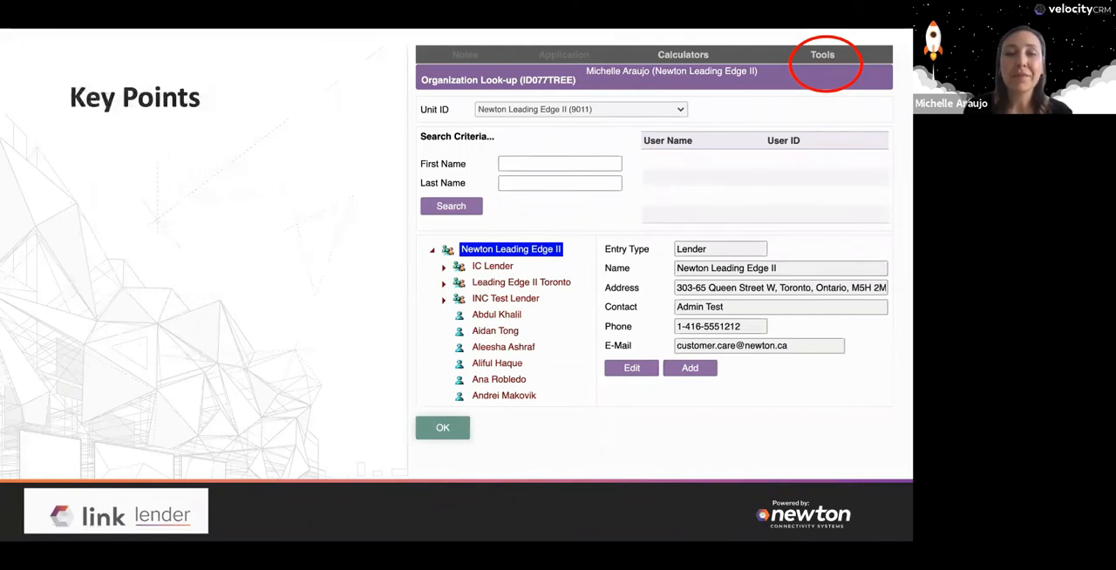
# Switch to the Link Lender site in Google Chrome and open Organization Look-up.
pyautogui.press('super+Tab')
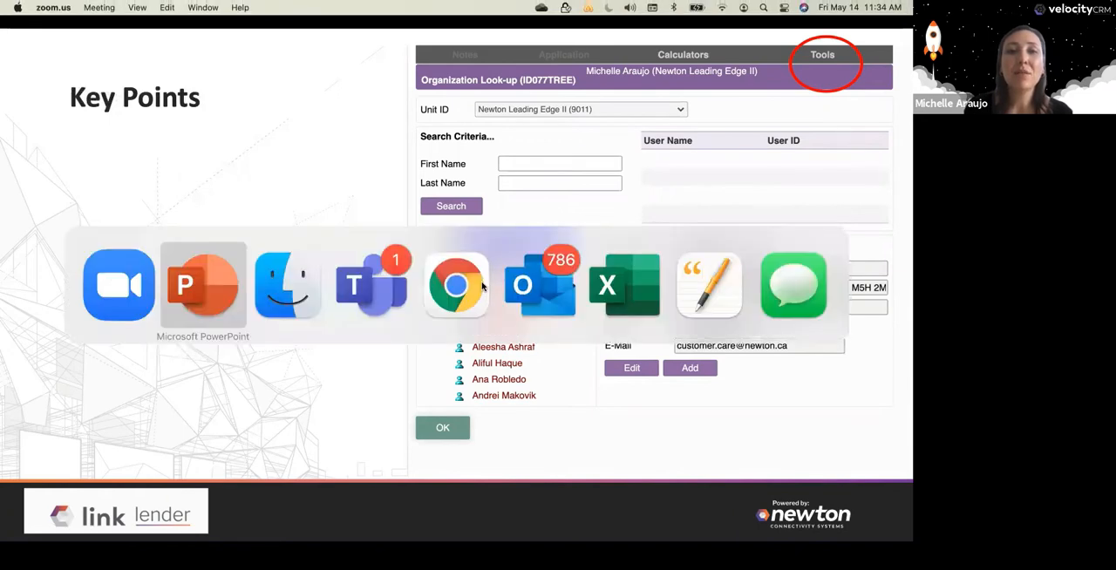
pyautogui.hotkey('ctrl', 'Up')
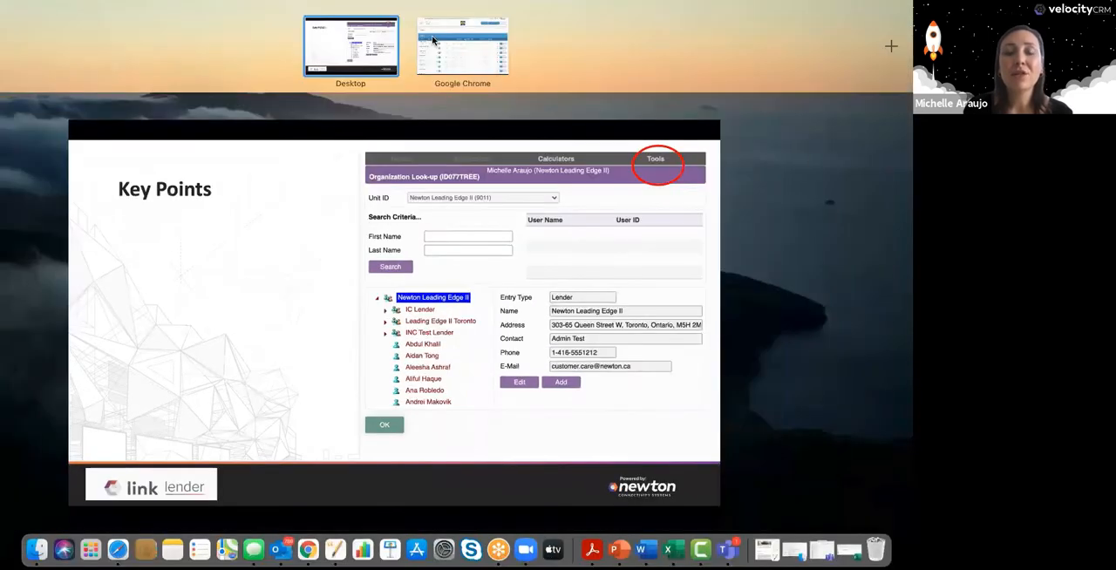
pyautogui.click(433, 39)
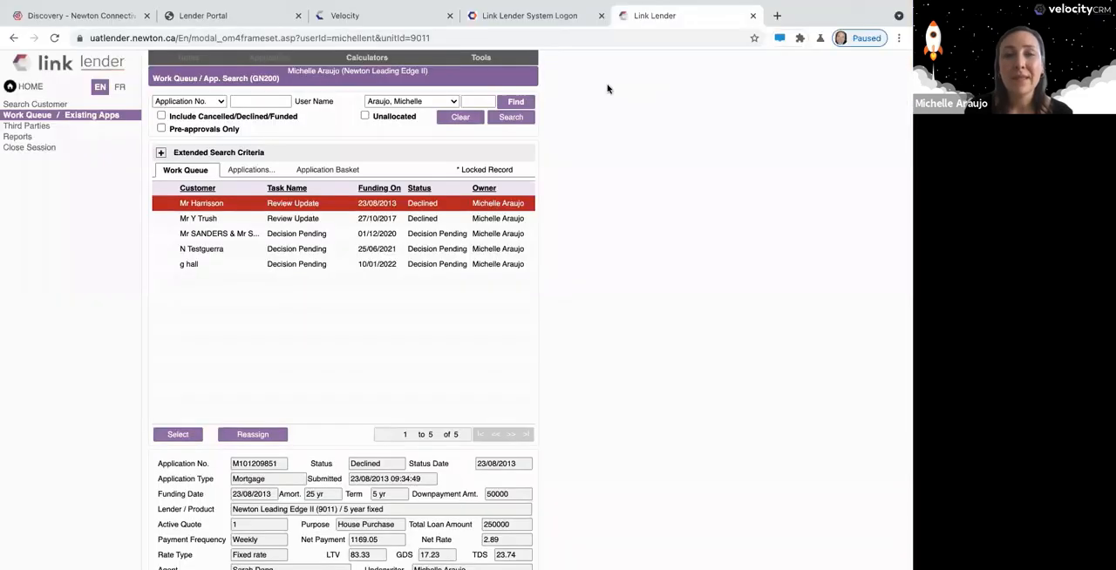
pyautogui.click(482, 63)
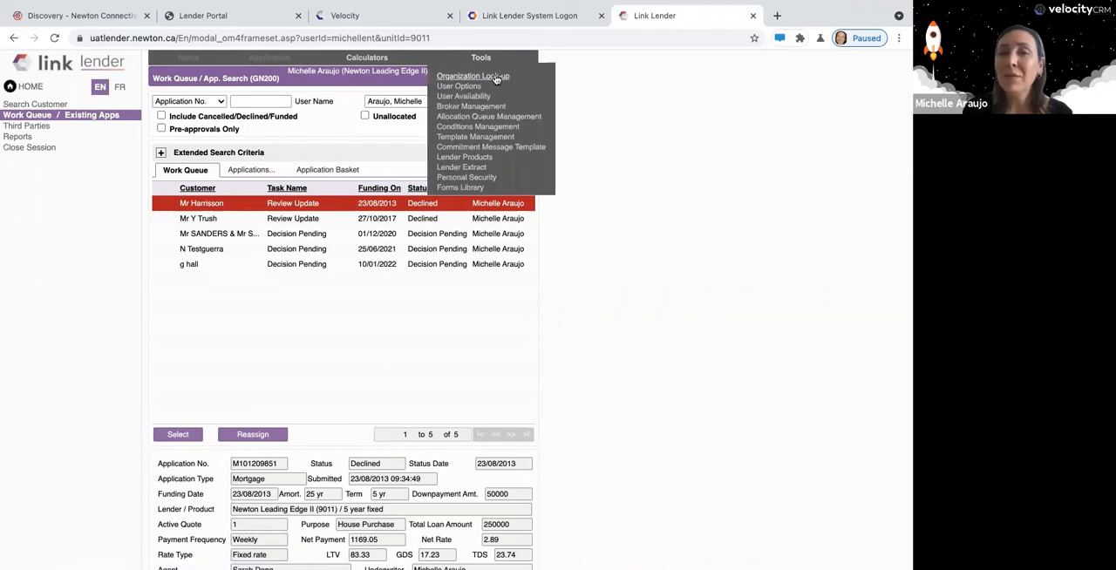
pyautogui.click(497, 78)
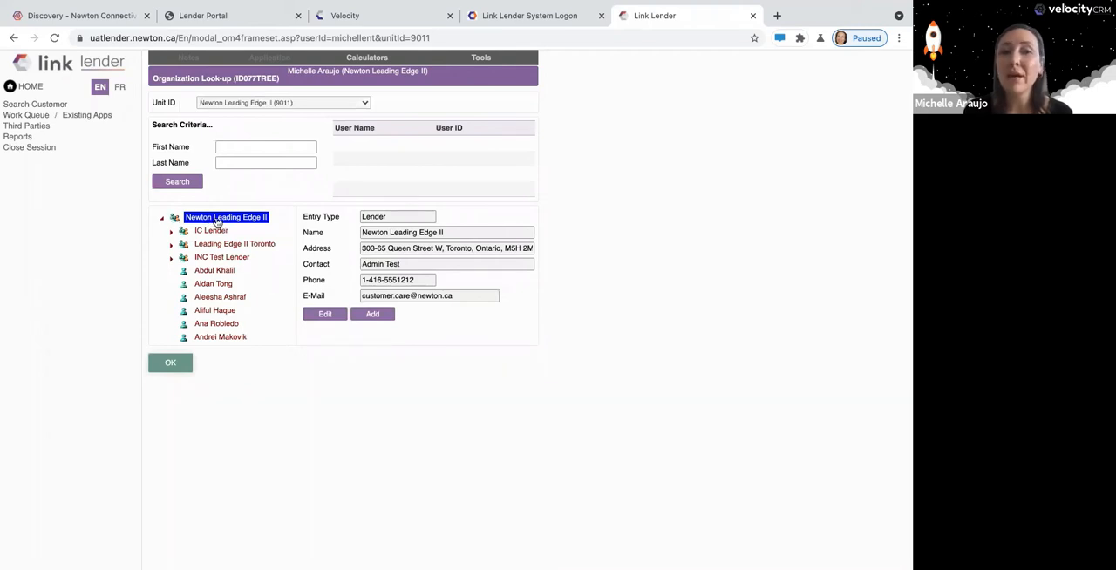
# Examine the Newton Leading Edge II tree by expanding and collapsing the organization and its IC Lender, Leading Edge II Toronto and INC Test Lender offices.
pyautogui.click(161, 220)
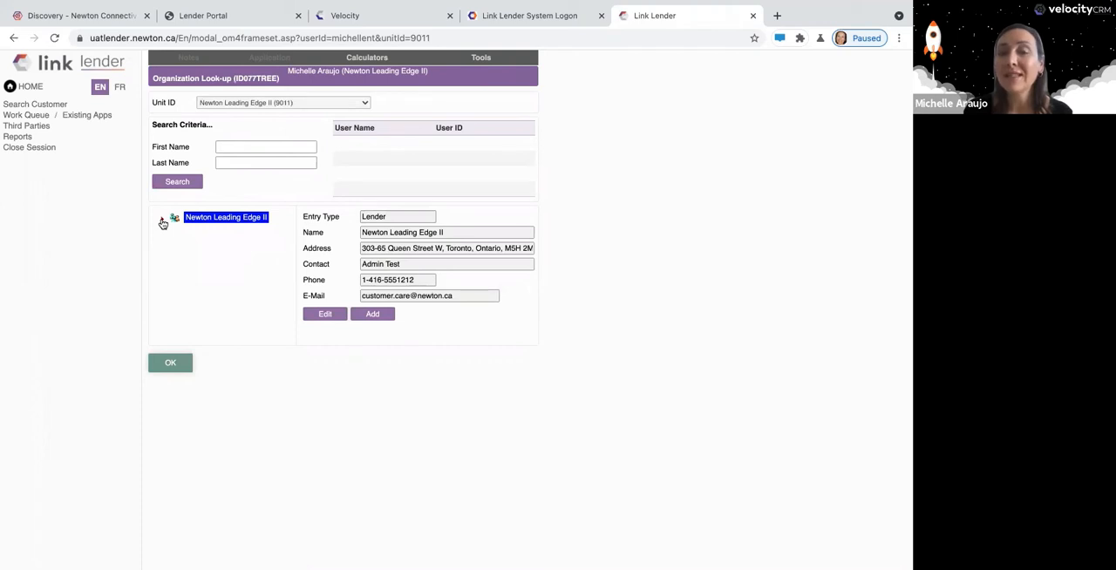
pyautogui.click(161, 220)
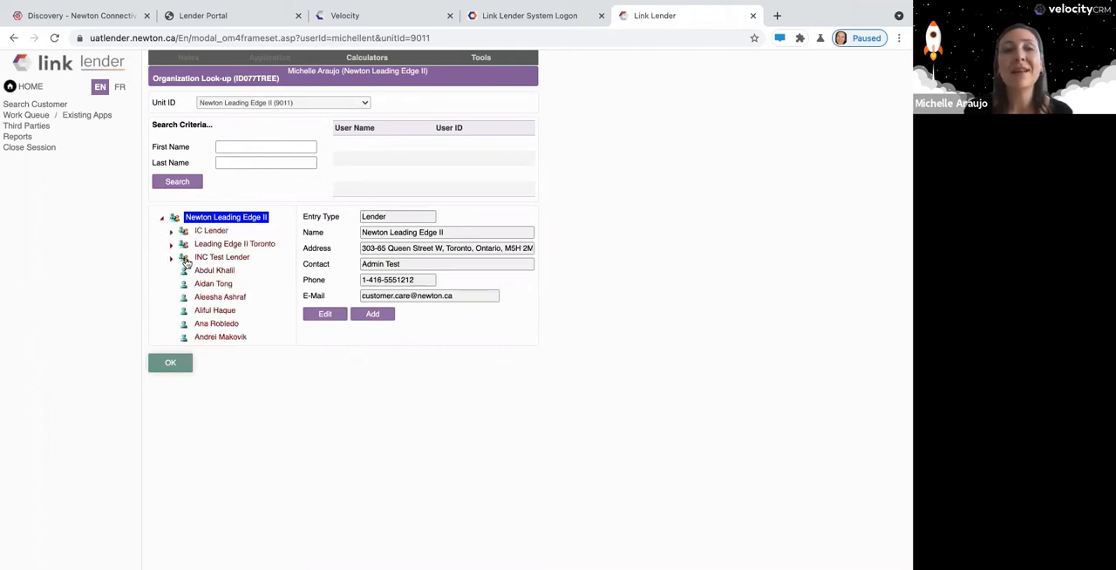
pyautogui.click(172, 233)
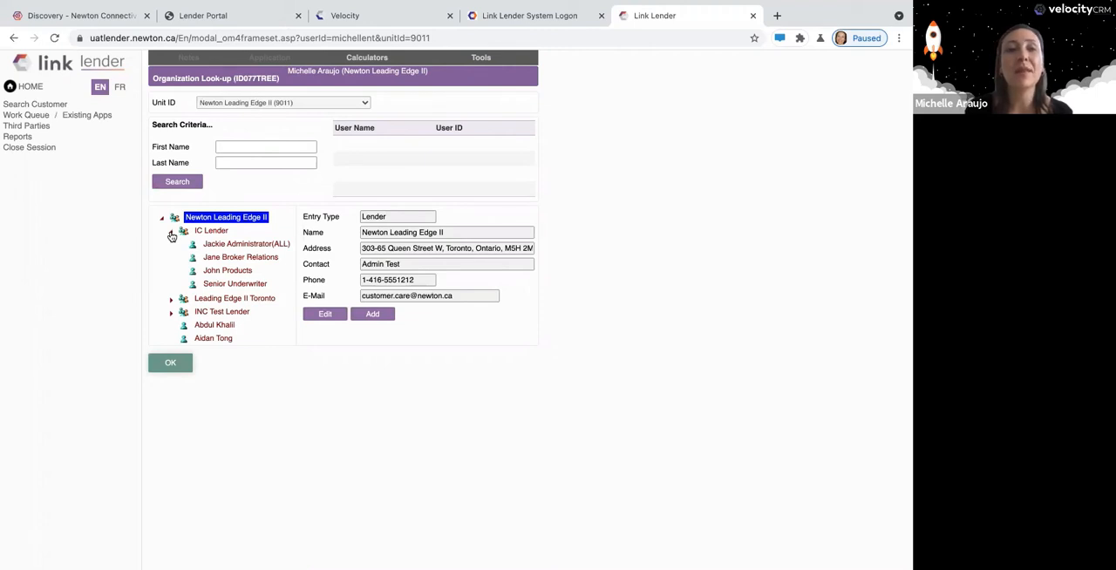
pyautogui.click(172, 234)
pyautogui.click(172, 245)
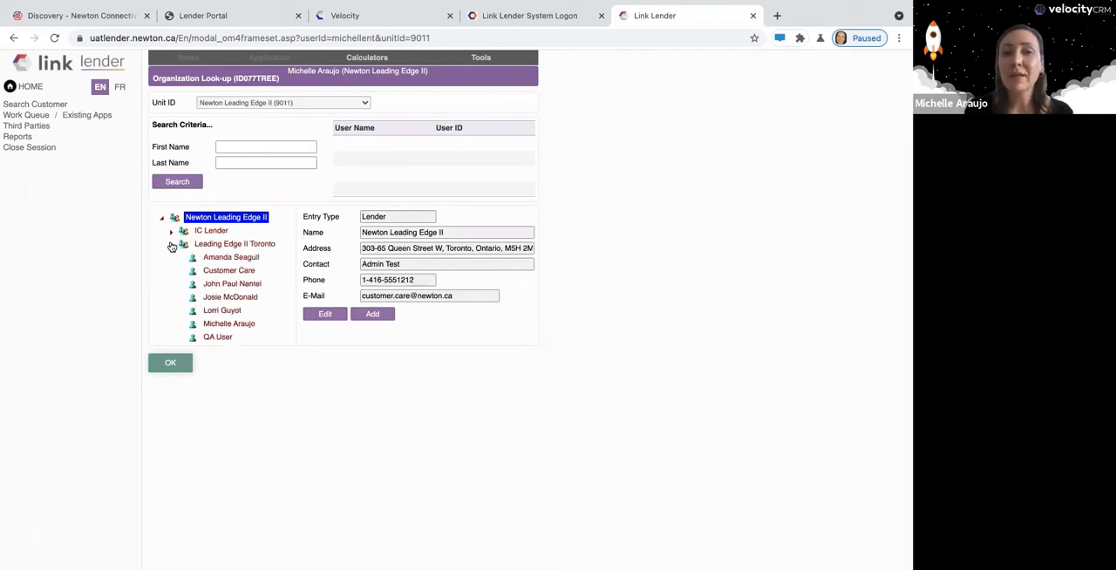
pyautogui.click(172, 246)
pyautogui.click(172, 259)
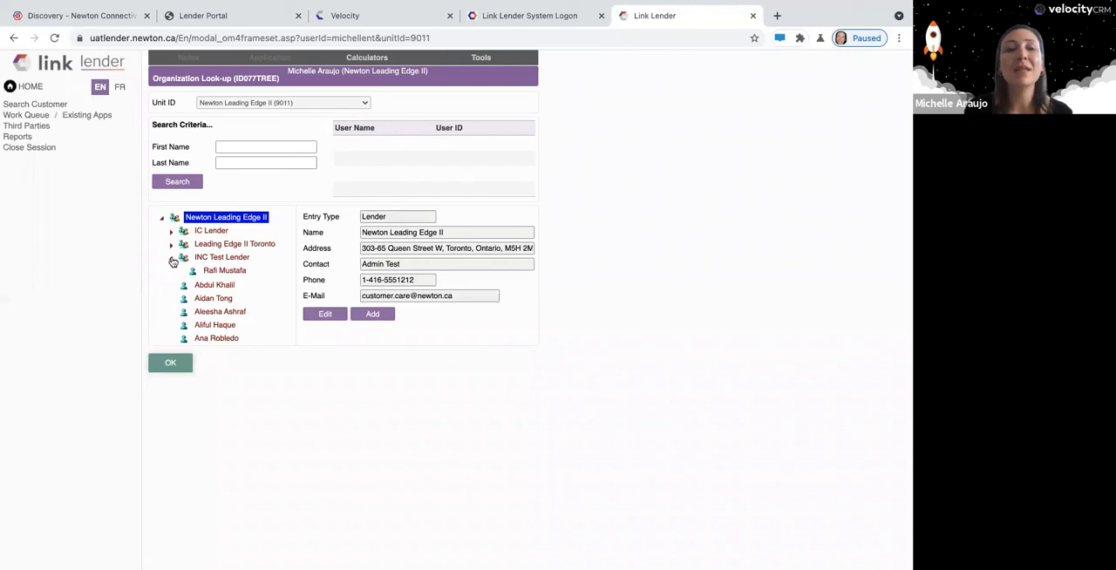
pyautogui.click(172, 259)
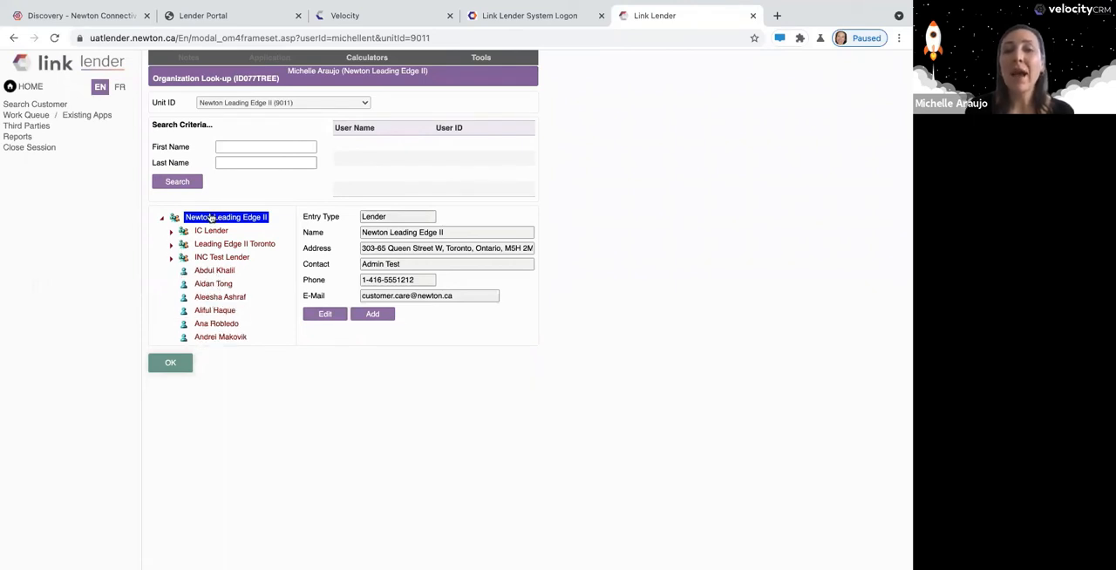
# Review the users under Leading Edge II Toronto and IC Lender again, and view the INC Test Lender office summary.
pyautogui.click(172, 247)
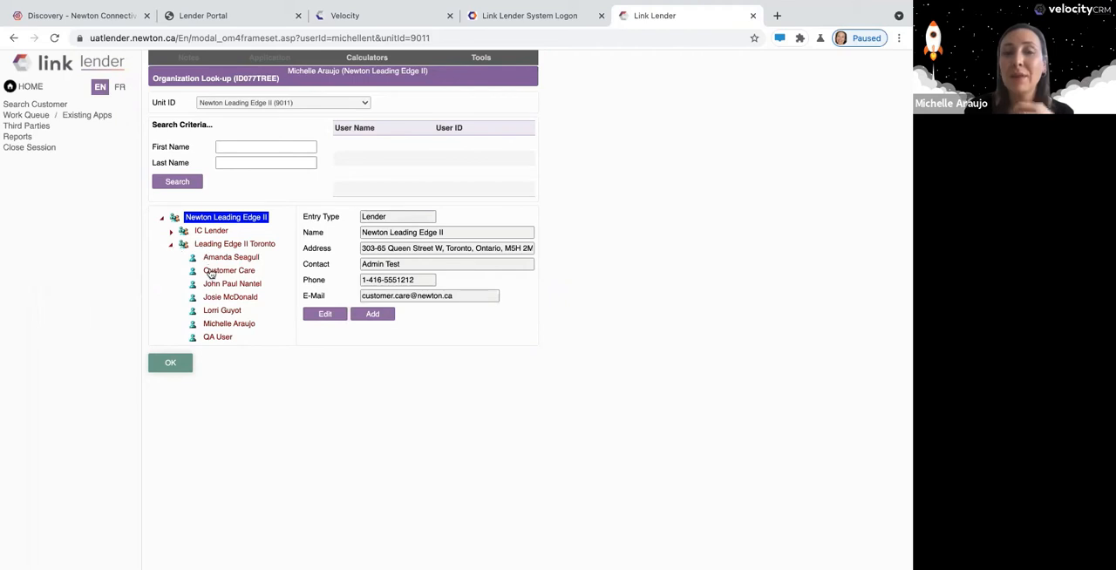
pyautogui.click(172, 246)
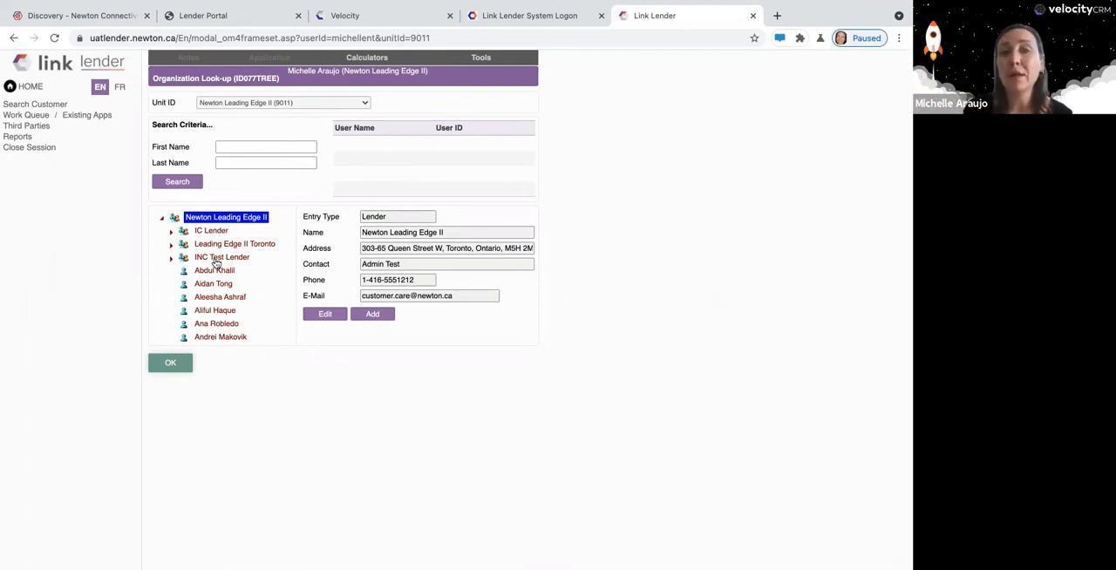
pyautogui.click(172, 232)
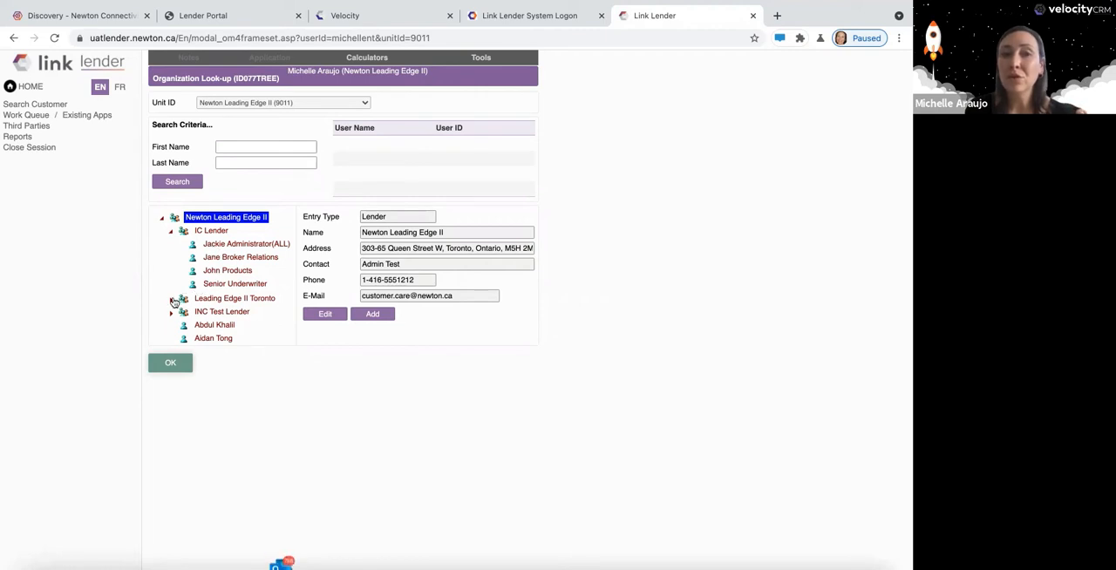
pyautogui.click(172, 302)
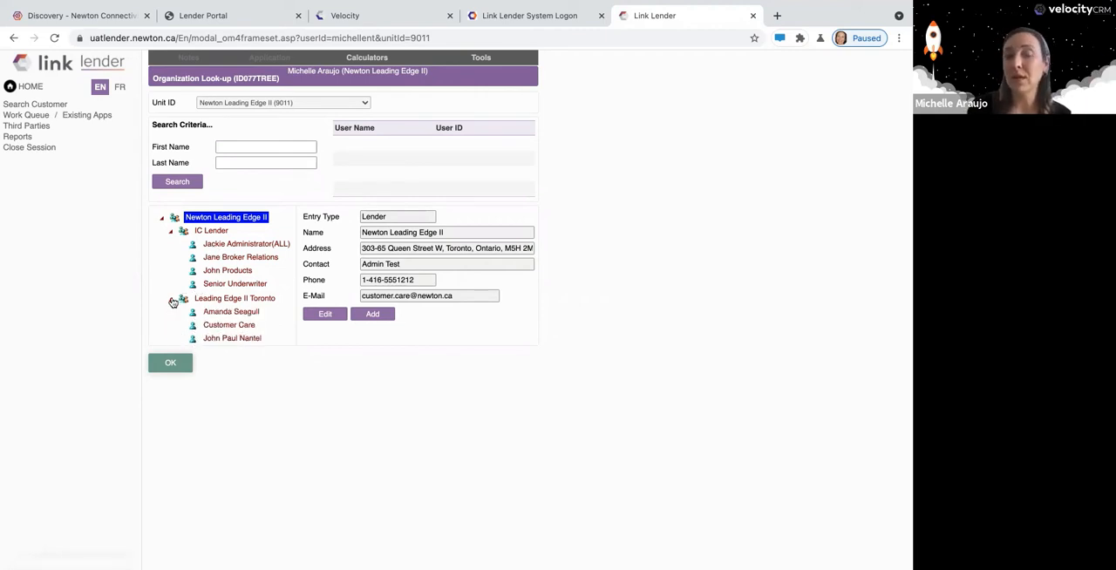
pyautogui.click(172, 303)
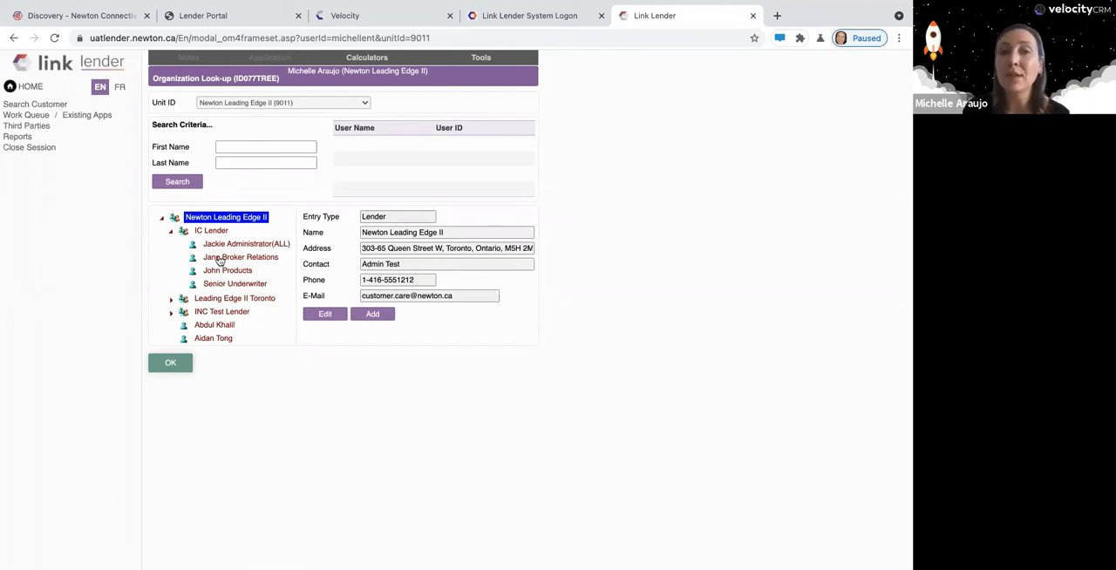
pyautogui.click(171, 232)
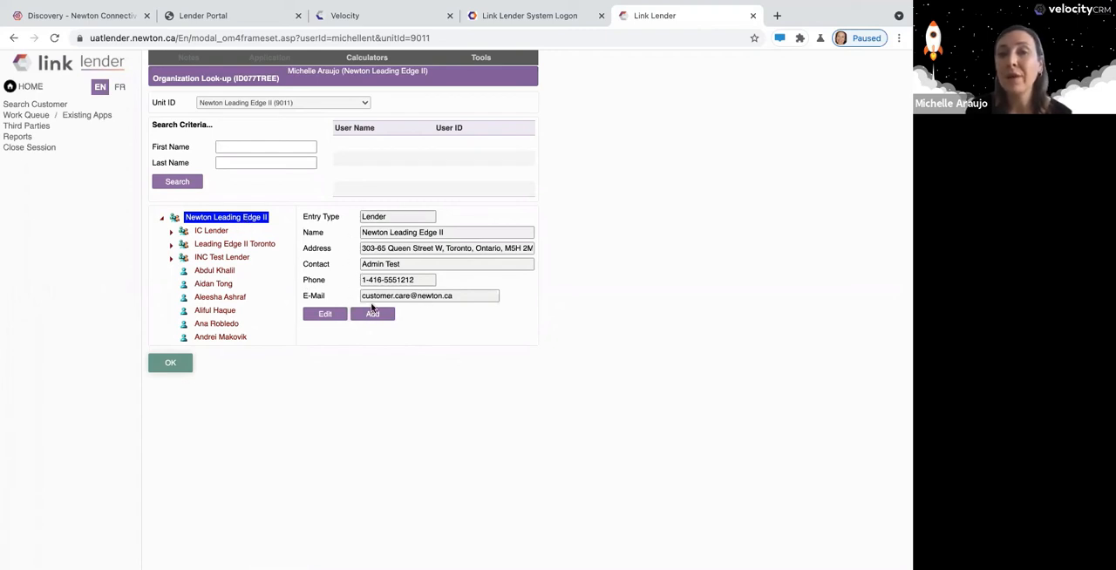
pyautogui.click(218, 260)
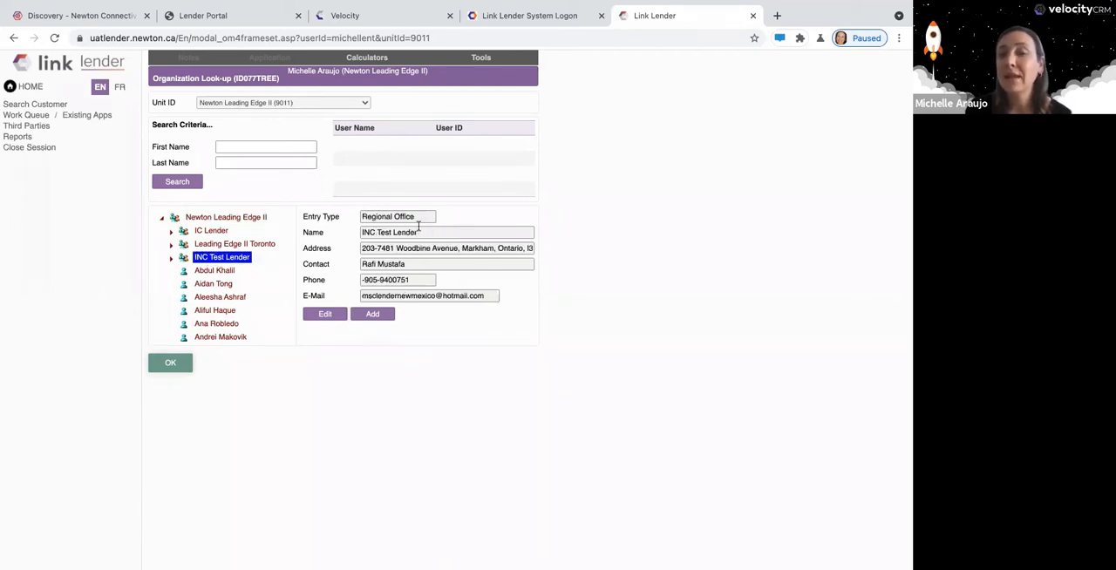
# Open the Newton Leading Edge II organization details, review the postal code and the Equifax and TransUnion member codes, and close without saving.
pyautogui.click(231, 220)
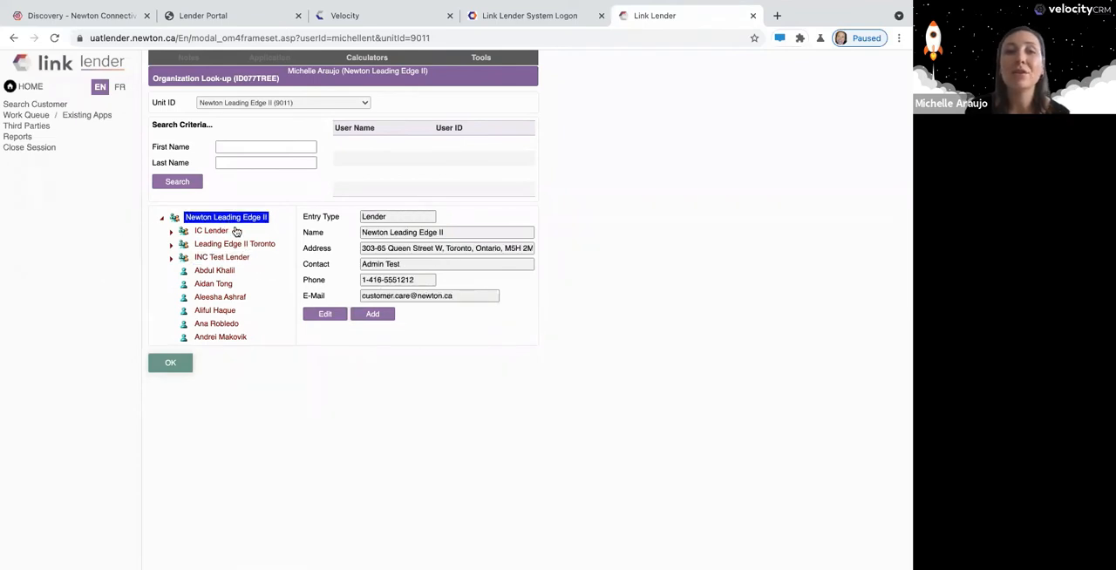
pyautogui.click(327, 315)
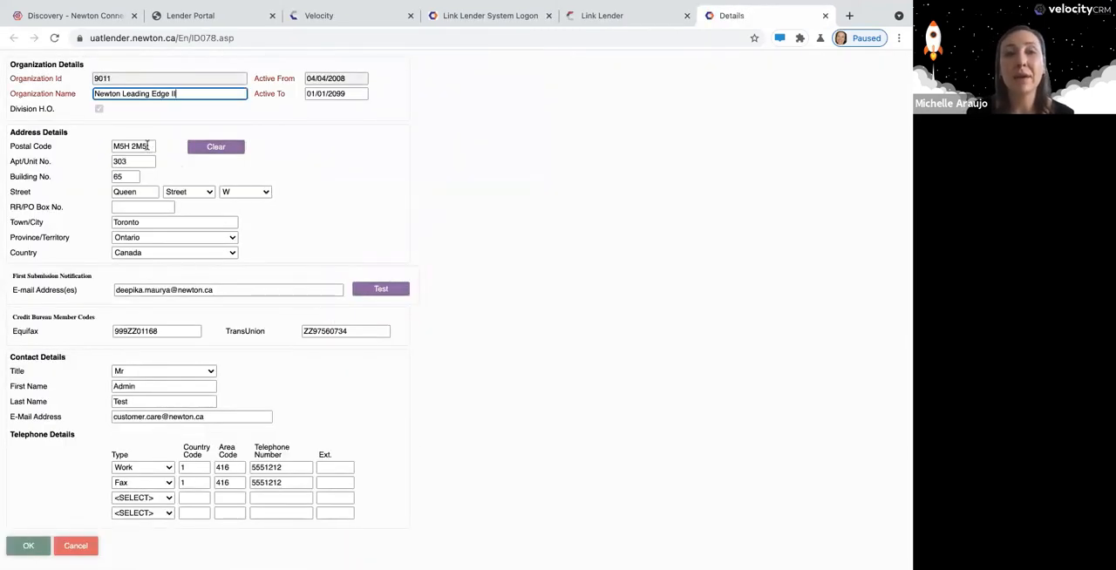
pyautogui.moveTo(153, 148); pyautogui.dragTo(113, 151)
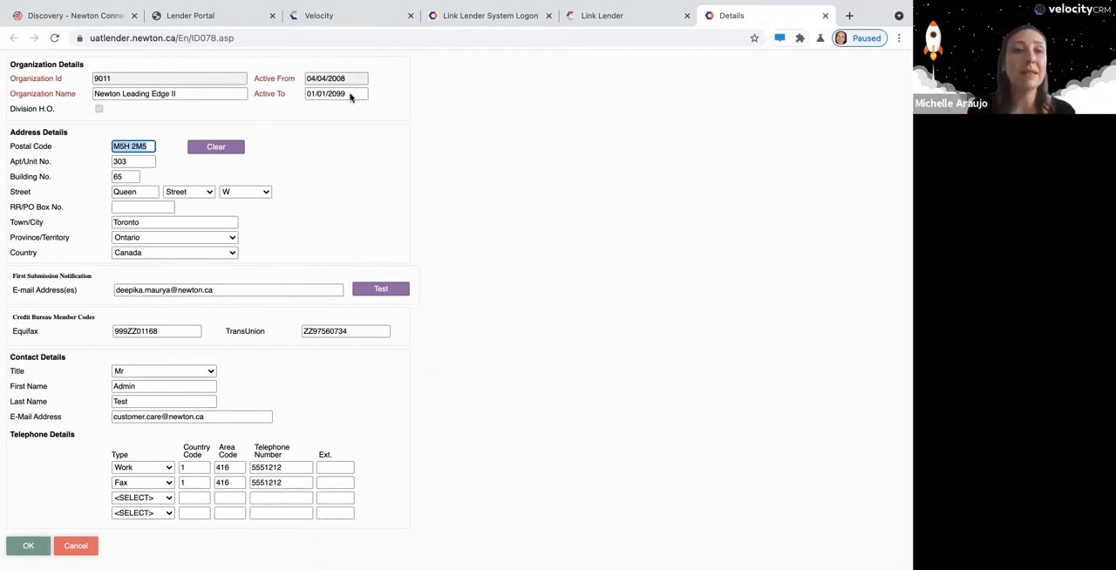
pyautogui.click(155, 332)
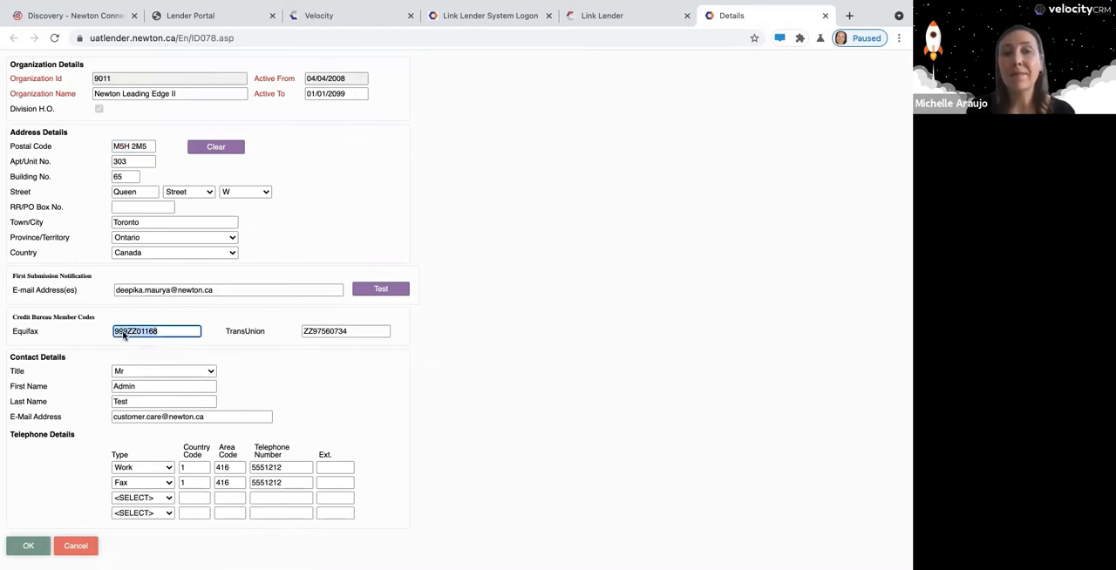
pyautogui.click(210, 346)
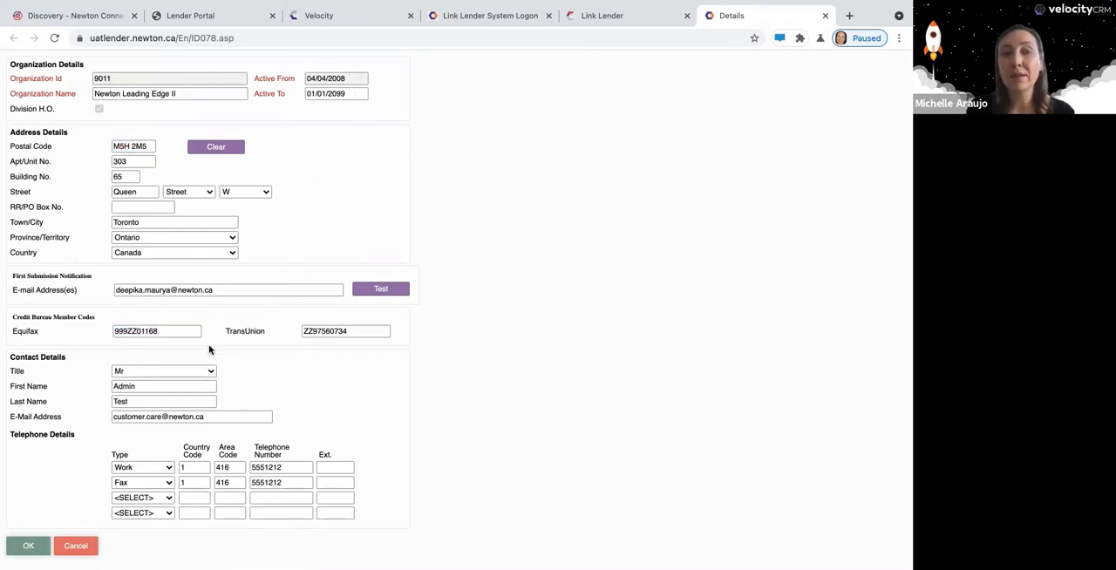
pyautogui.moveTo(357, 334); pyautogui.dragTo(294, 357)
pyautogui.click(294, 358)
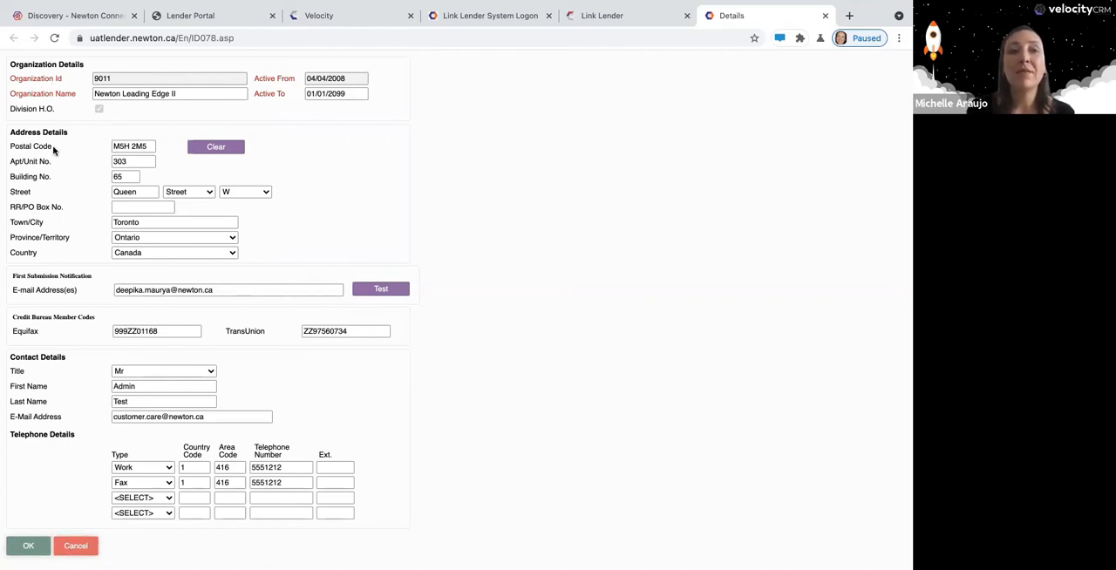
pyautogui.click(74, 546)
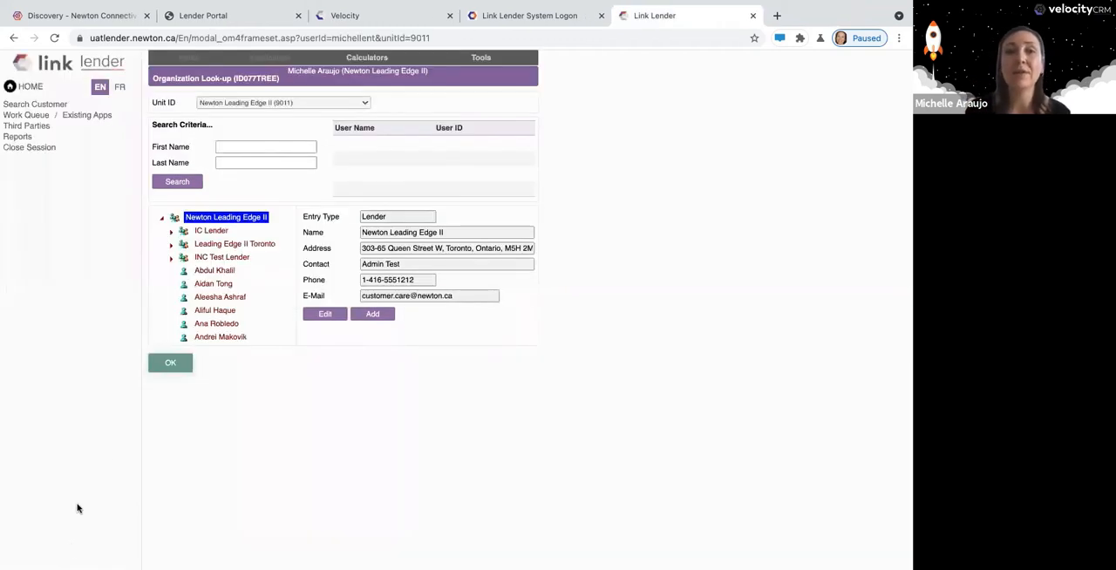
# Open the IC Lender office details for review and close them without saving.
pyautogui.click(216, 232)
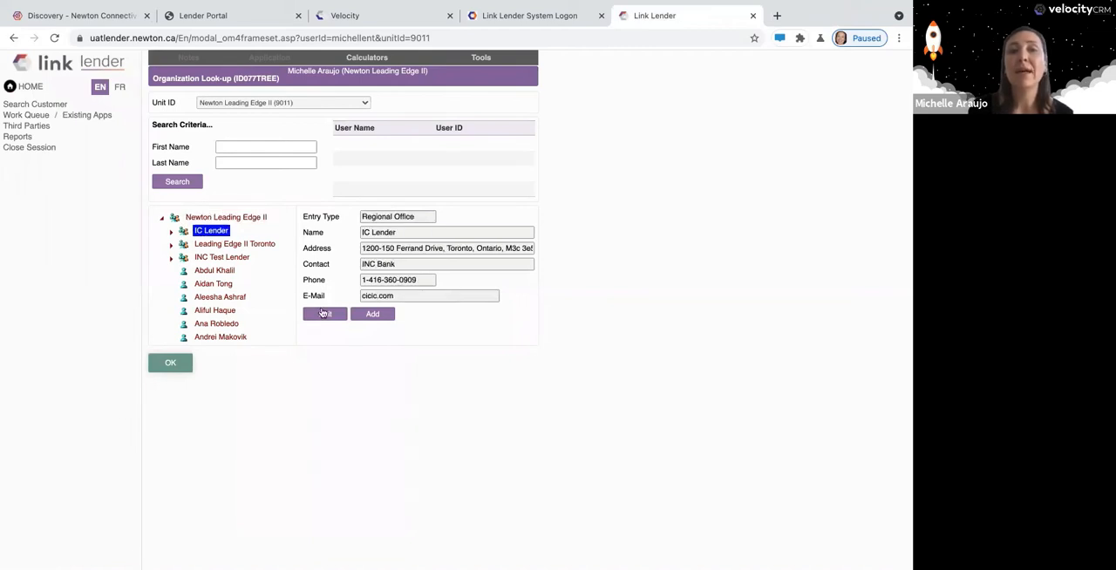
pyautogui.click(325, 316)
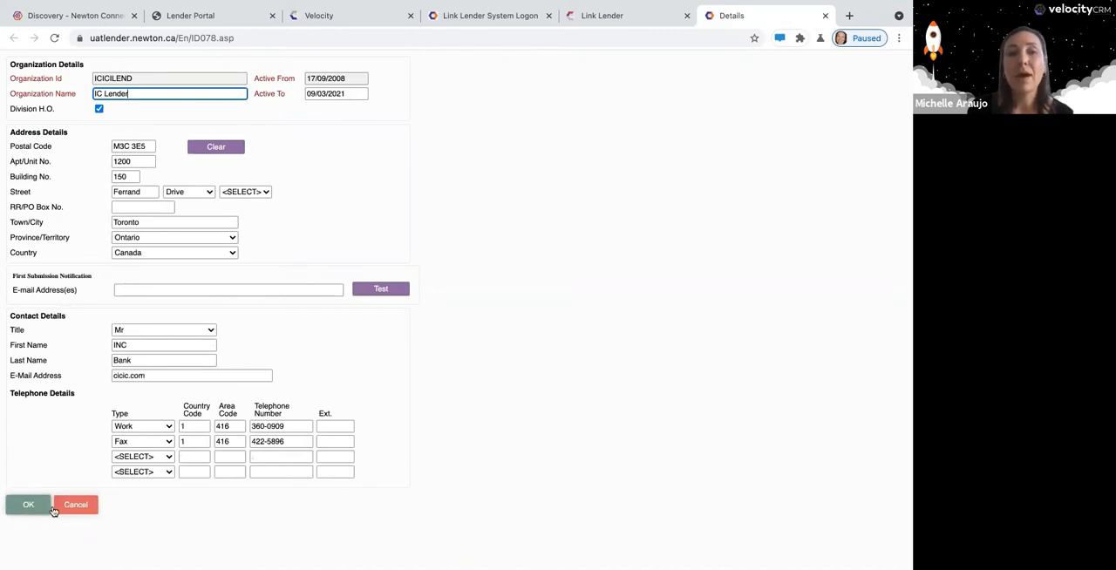
pyautogui.click(75, 505)
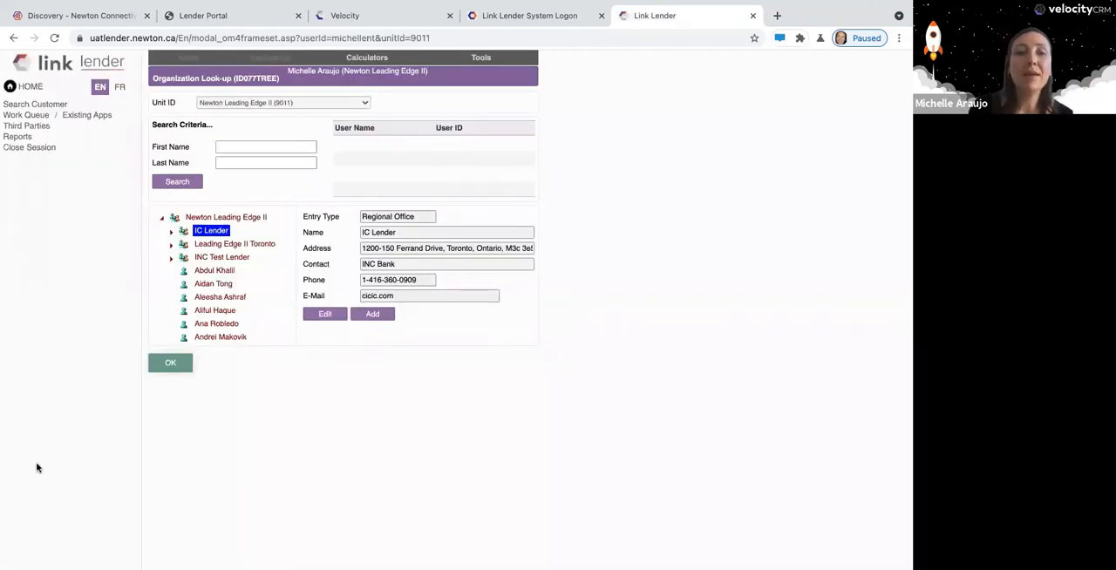
# Review the full user details of the first individual under Leading Edge II Toronto and close them without saving.
pyautogui.click(171, 246)
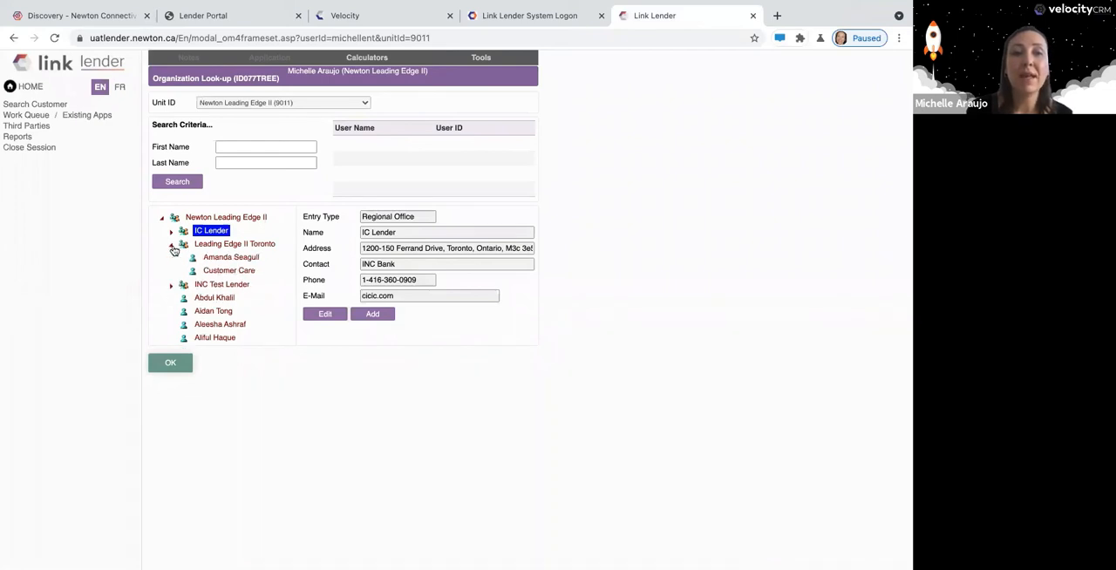
pyautogui.click(229, 258)
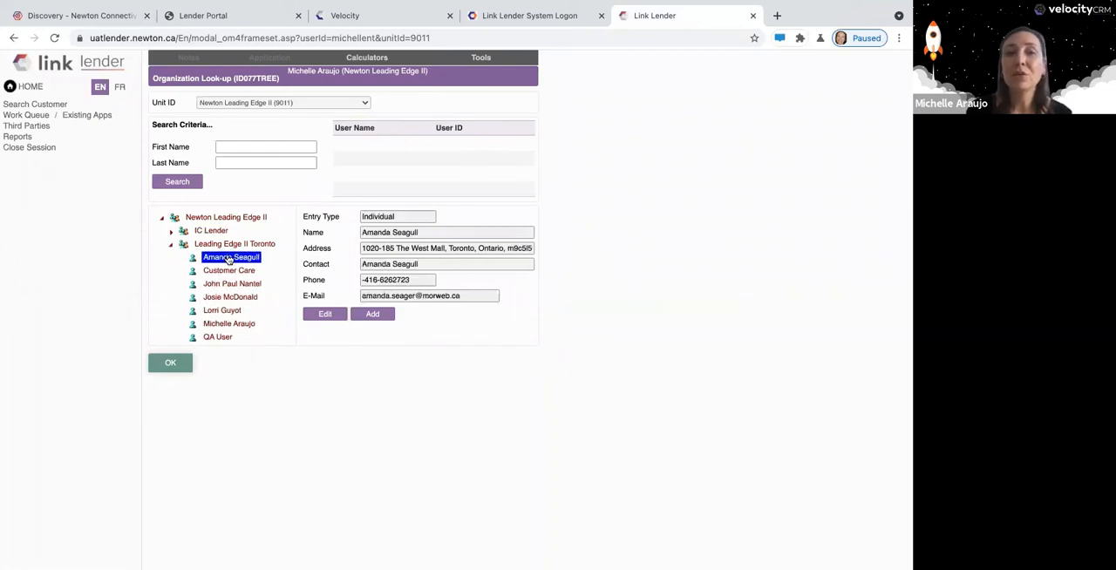
pyautogui.click(325, 315)
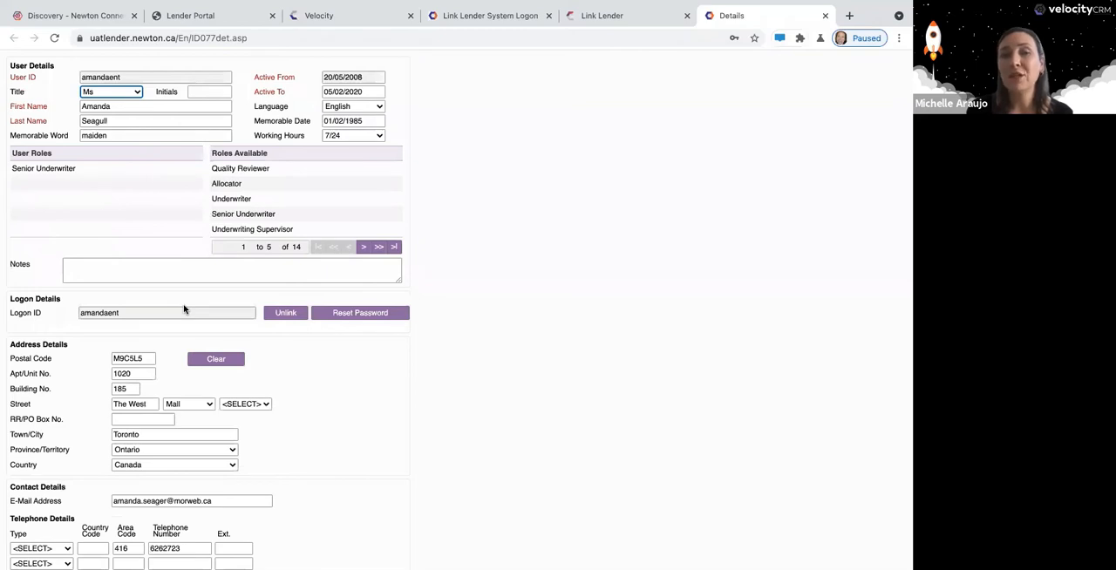
pyautogui.scroll(-8, 184, 309)
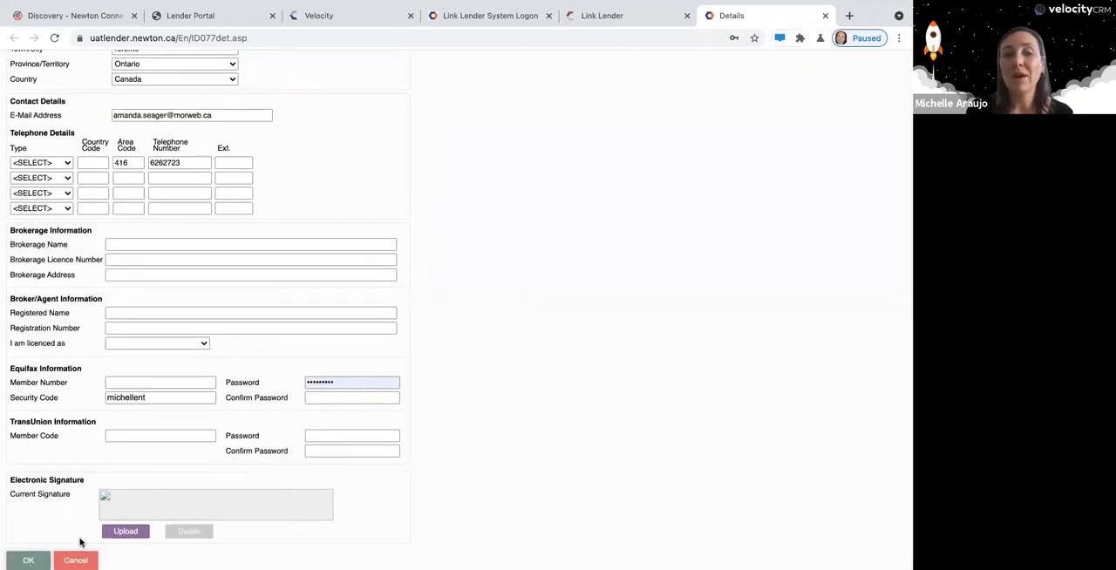
pyautogui.click(76, 561)
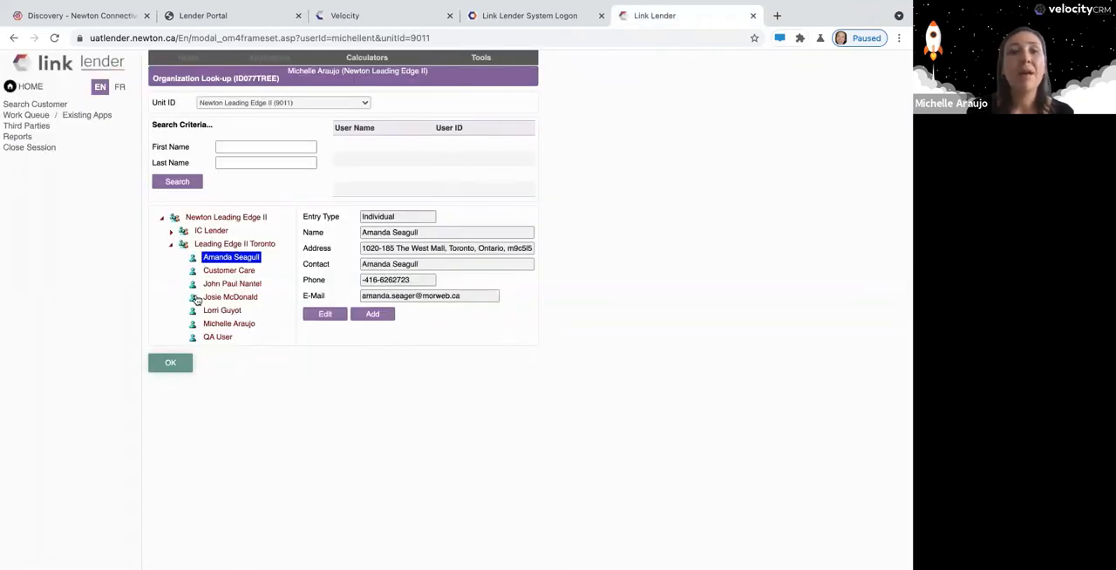
# Search for a user by last name, then view the Leading Edge II Toronto office summary and collapse its user list.
pyautogui.click(172, 247)
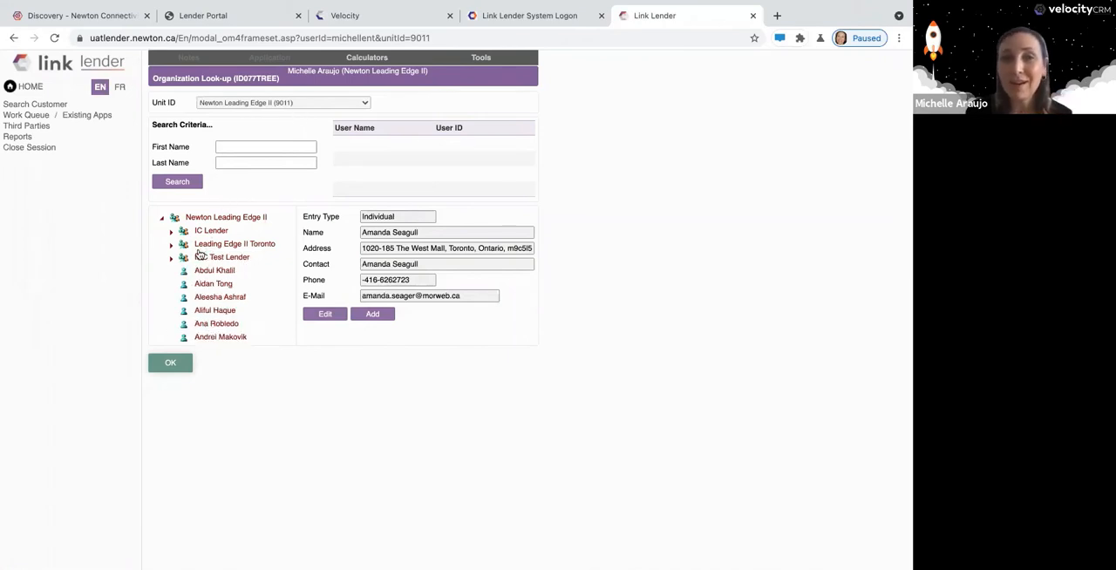
pyautogui.click(249, 165)
pyautogui.write('araujo')
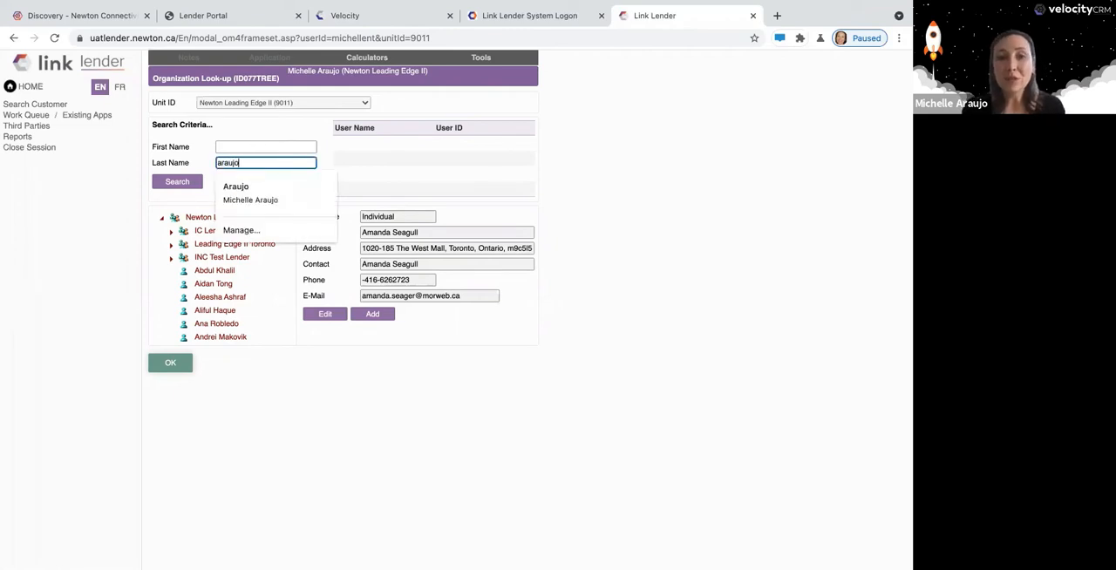
pyautogui.click(183, 182)
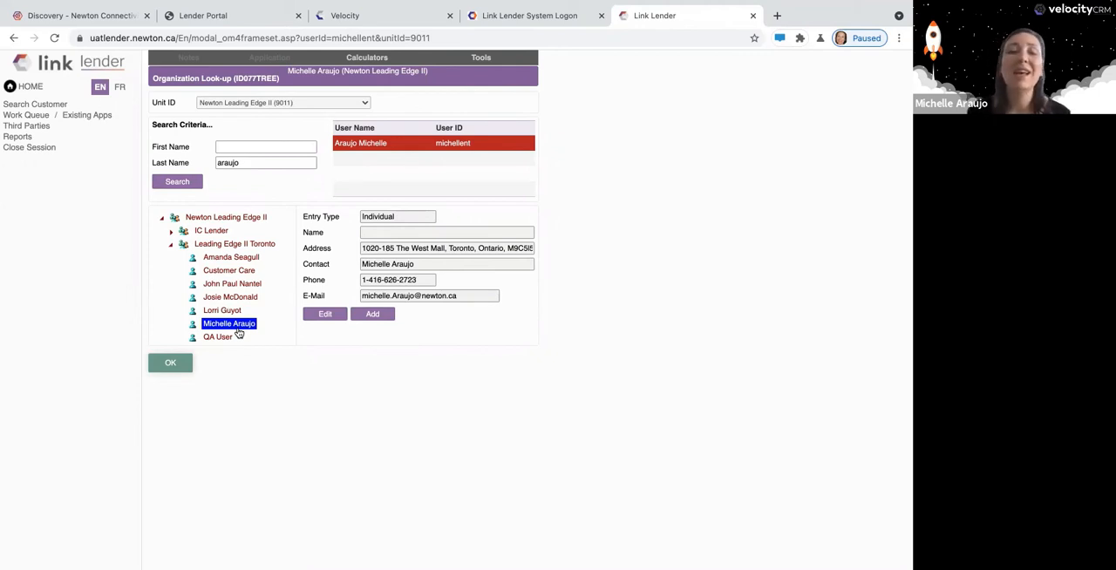
pyautogui.click(220, 244)
pyautogui.click(170, 245)
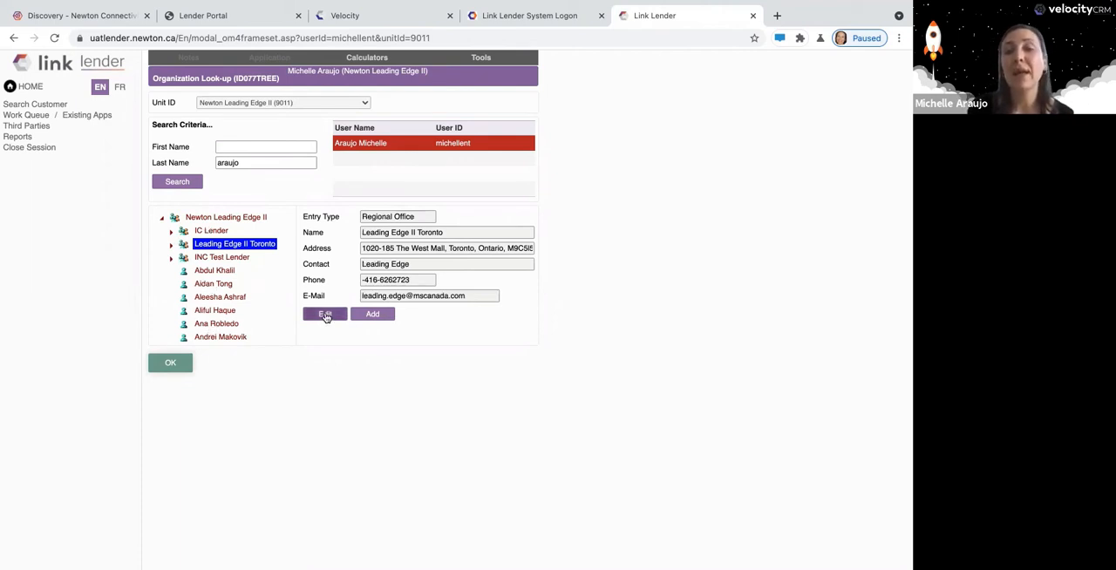
# Open the user details of the individual listed after Ana in the organization tree and examine the Active To date.
pyautogui.click(226, 337)
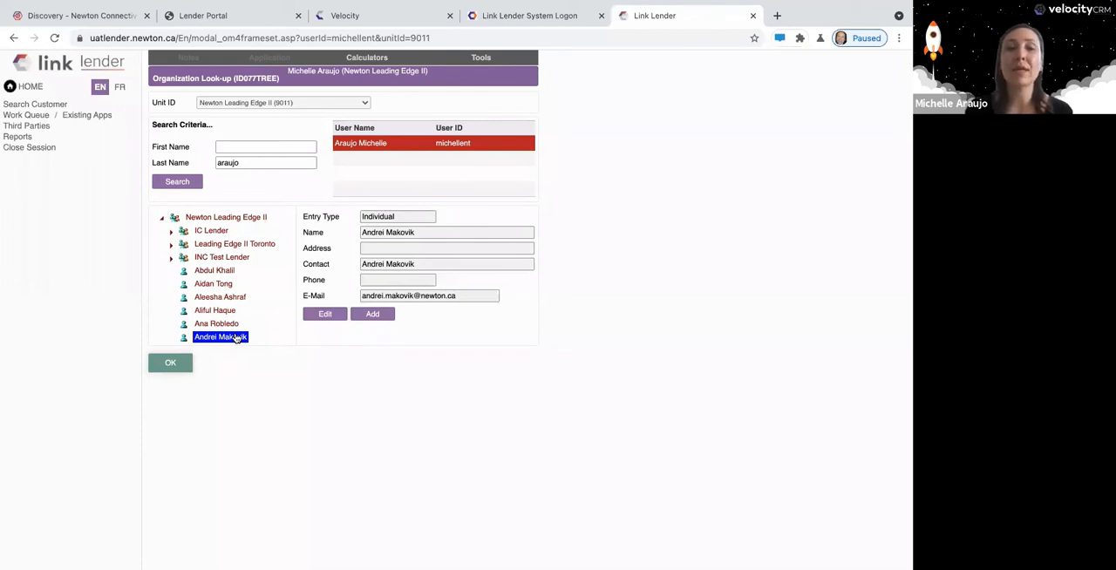
pyautogui.click(326, 315)
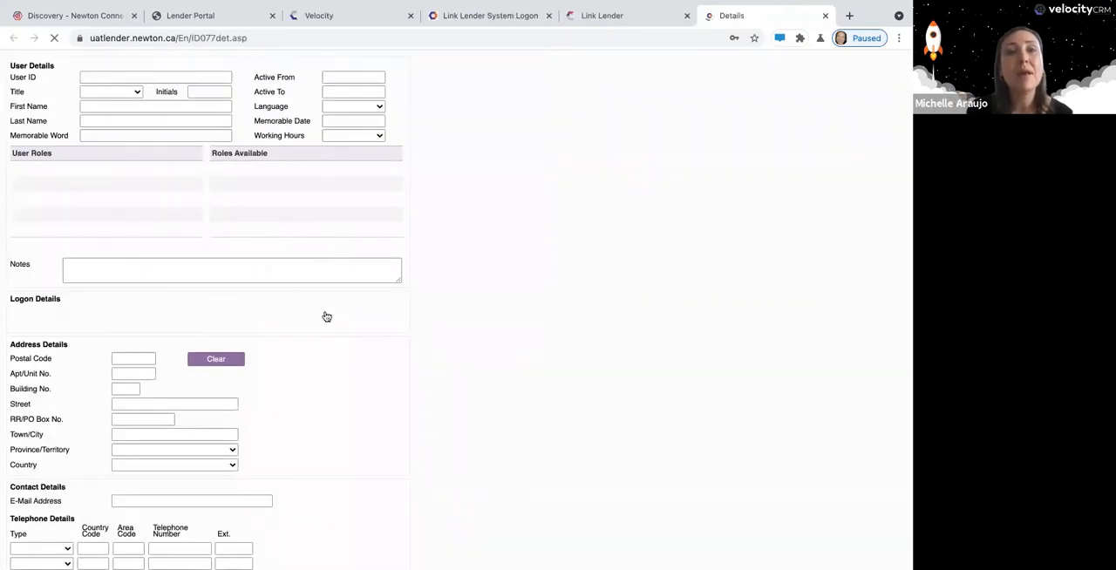
pyautogui.moveTo(373, 91); pyautogui.dragTo(283, 88)
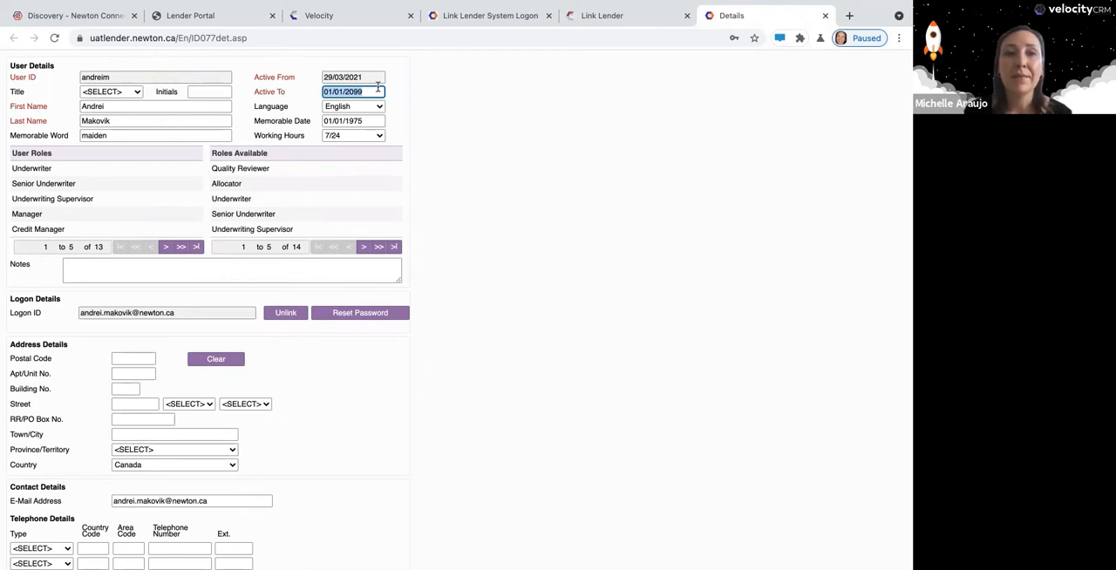
# Append "(Inactive)" to the individual's last name and close the user details without saving.
pyautogui.click(119, 121)
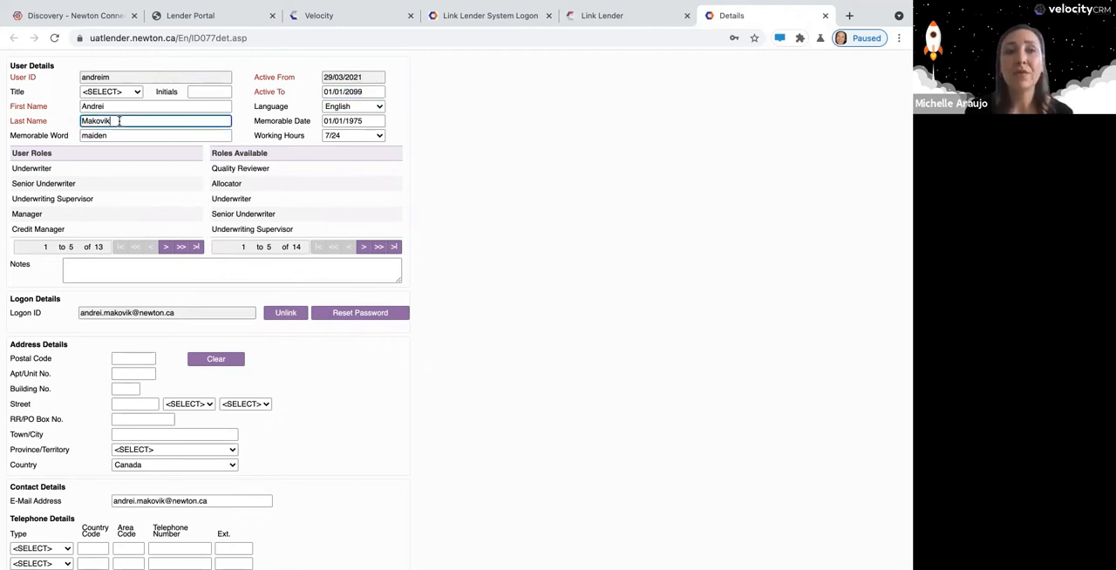
pyautogui.write('(I')
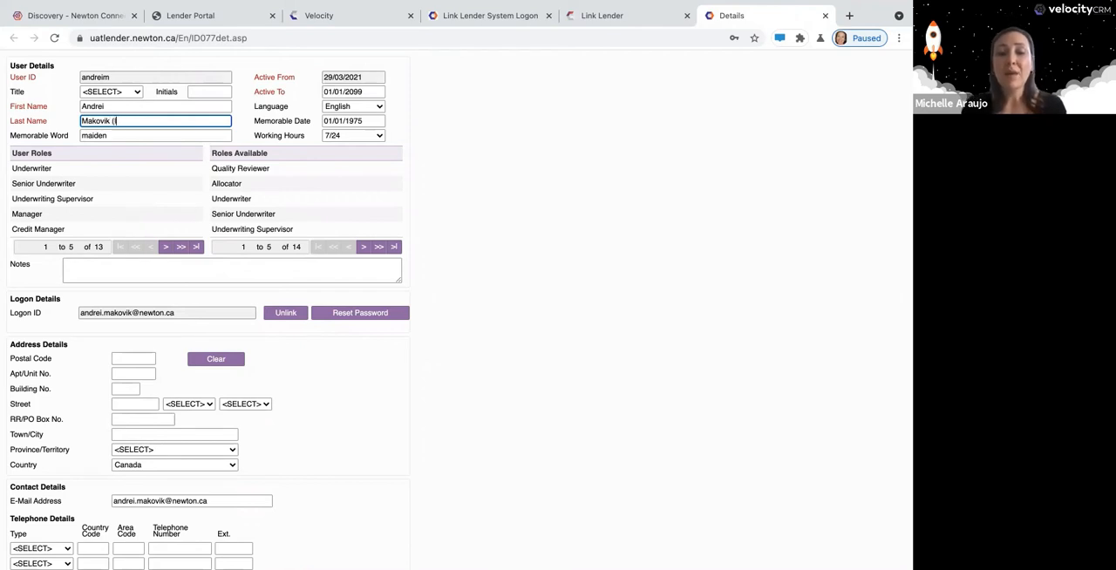
pyautogui.write('nactive')
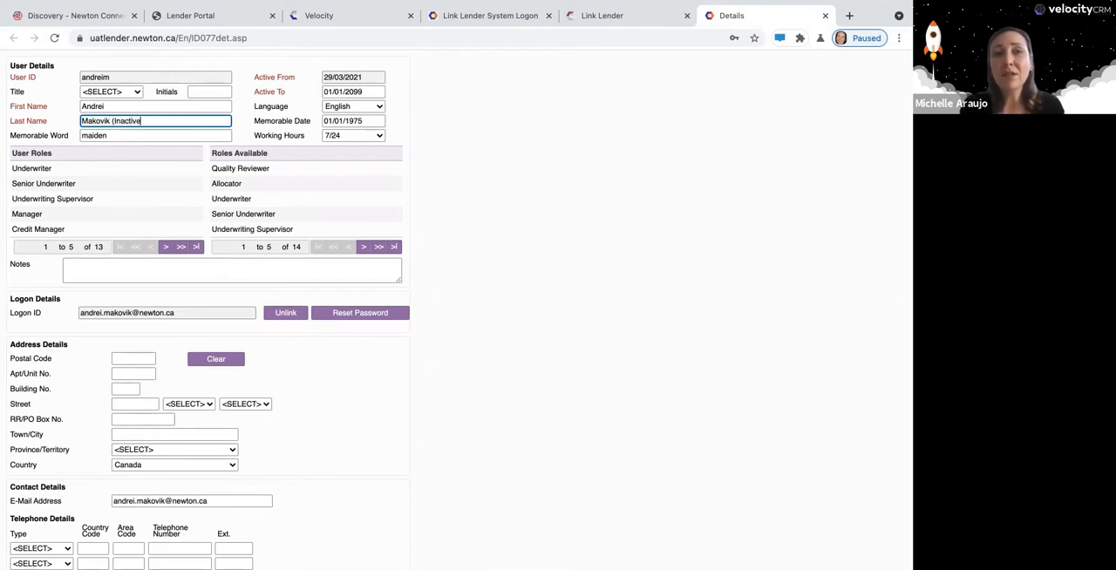
pyautogui.write(')')
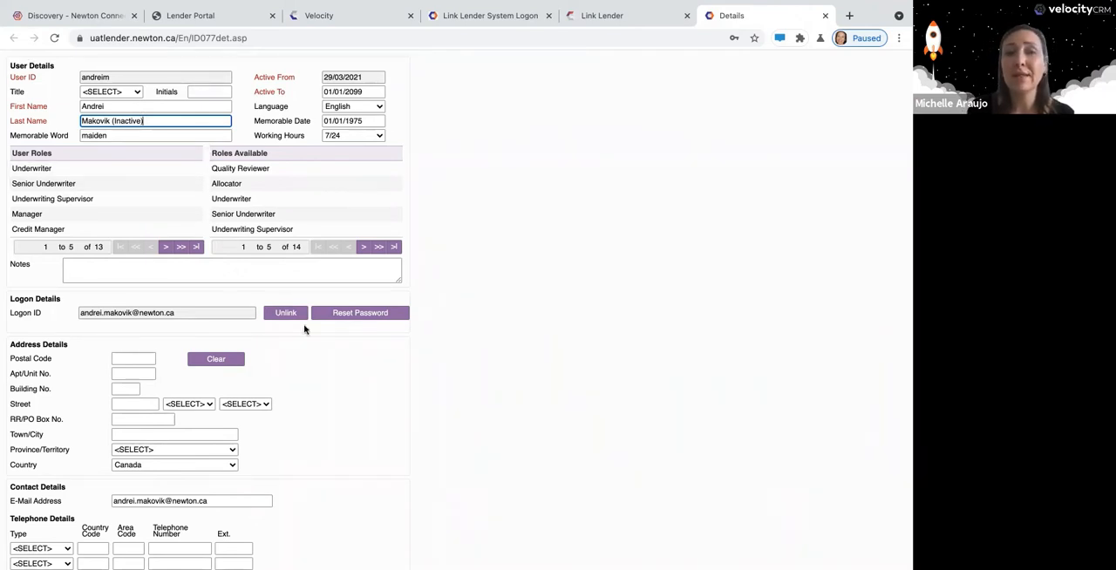
pyautogui.scroll(-5, 304, 329)
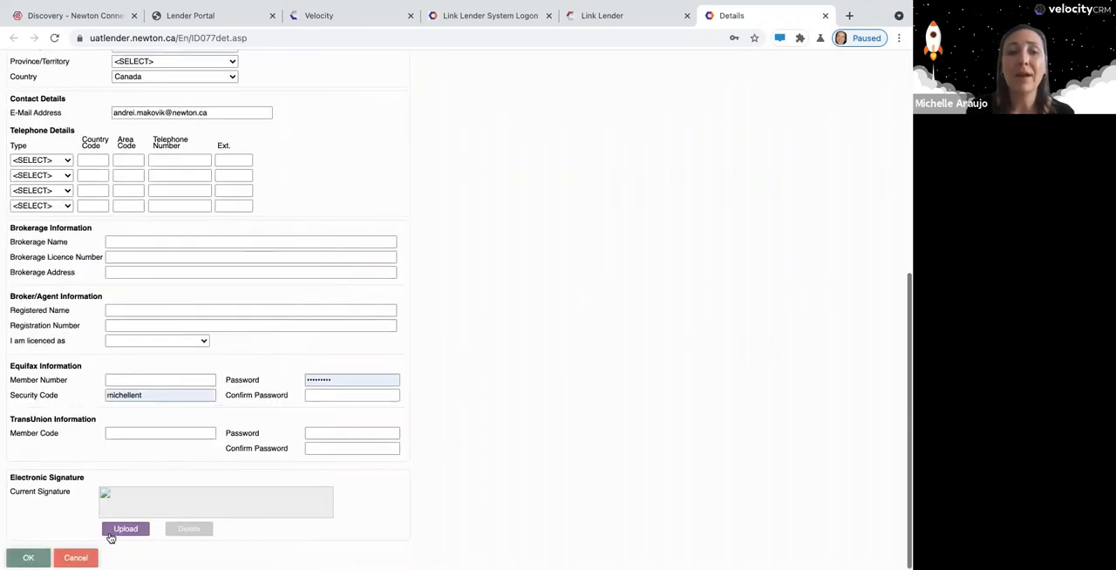
pyautogui.click(76, 560)
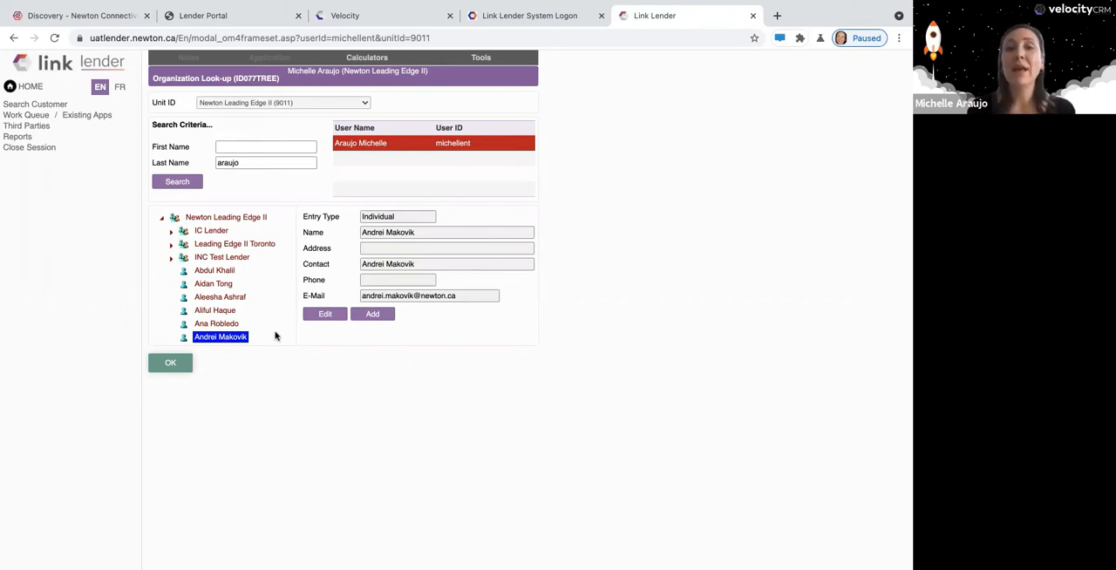
pyautogui.click(378, 319)
pyautogui.click(344, 333)
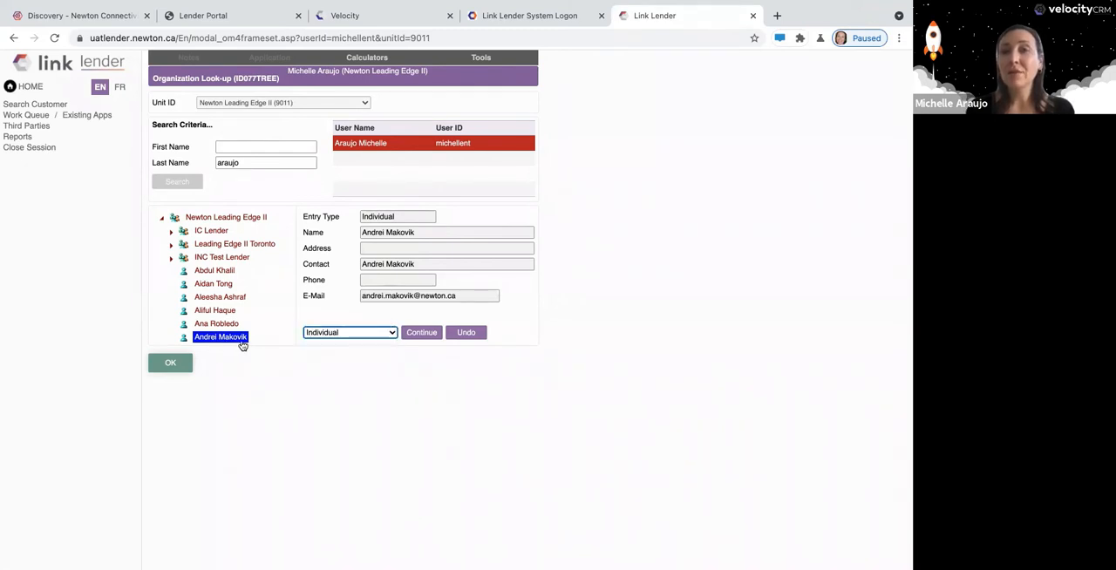
pyautogui.scroll(-2, 244, 340)
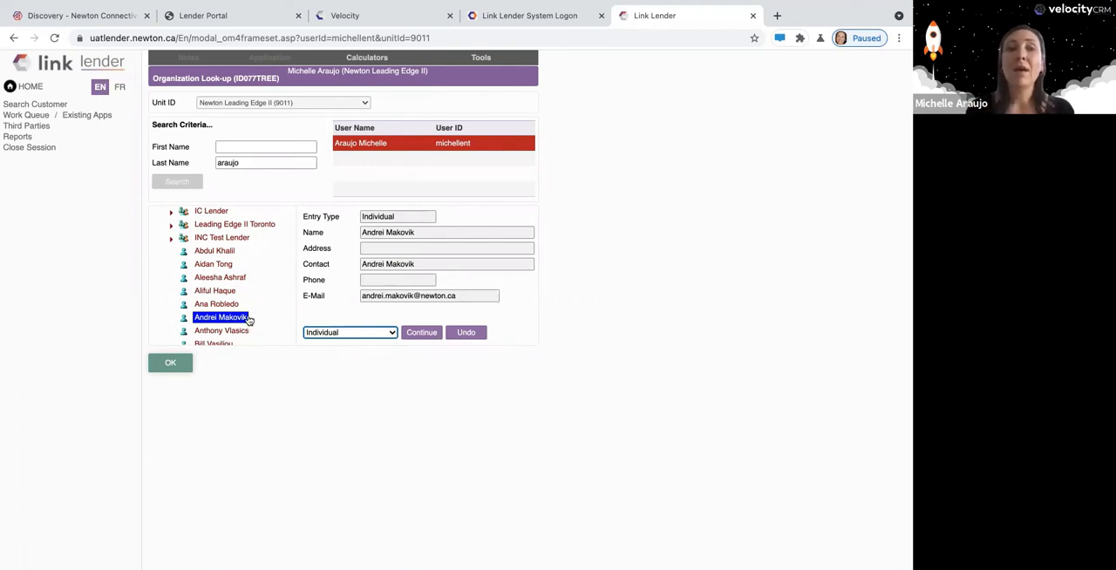
pyautogui.scroll(2, 249, 320)
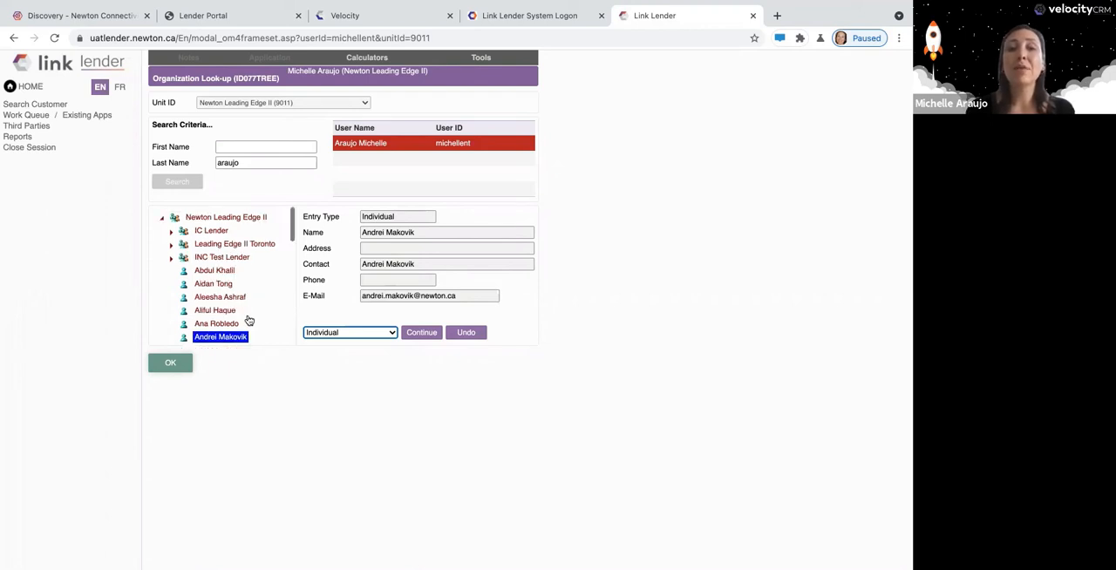
pyautogui.click(214, 218)
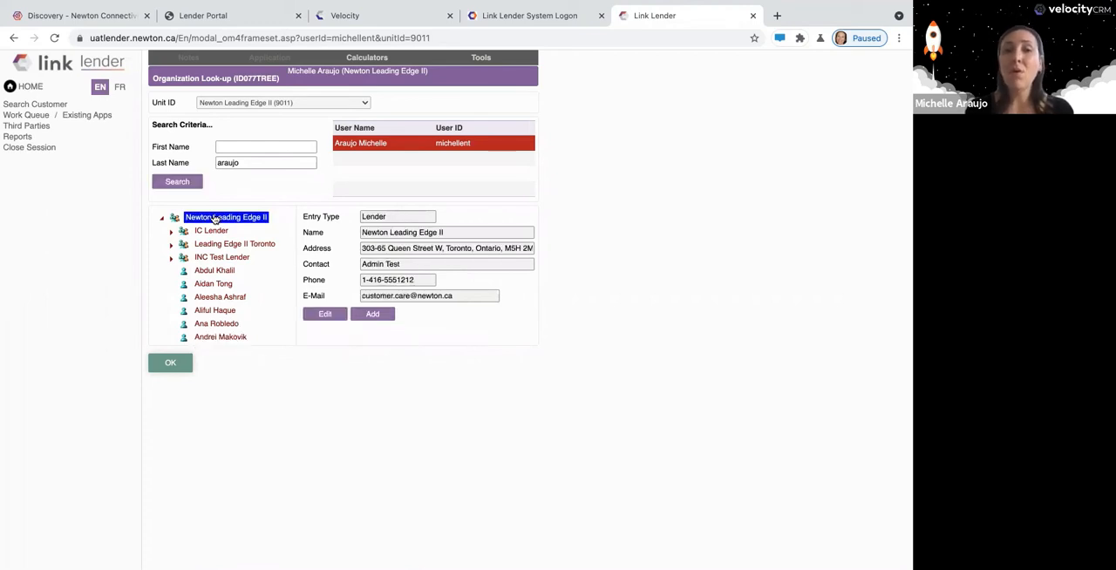
# Start adding a new Individual entry under the Leading Edge II Toronto regional office.
pyautogui.click(245, 248)
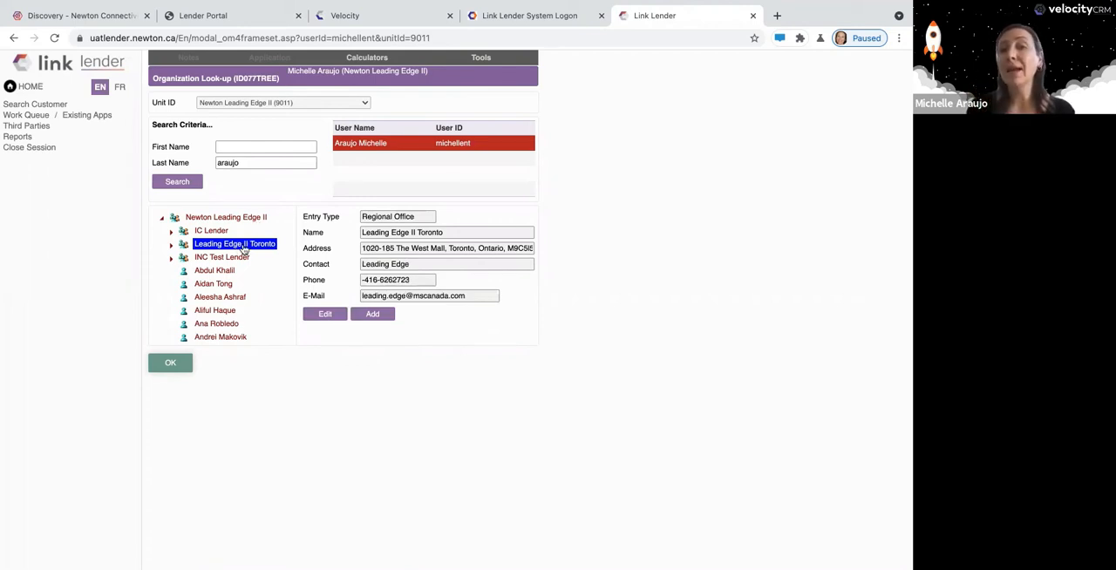
pyautogui.click(368, 315)
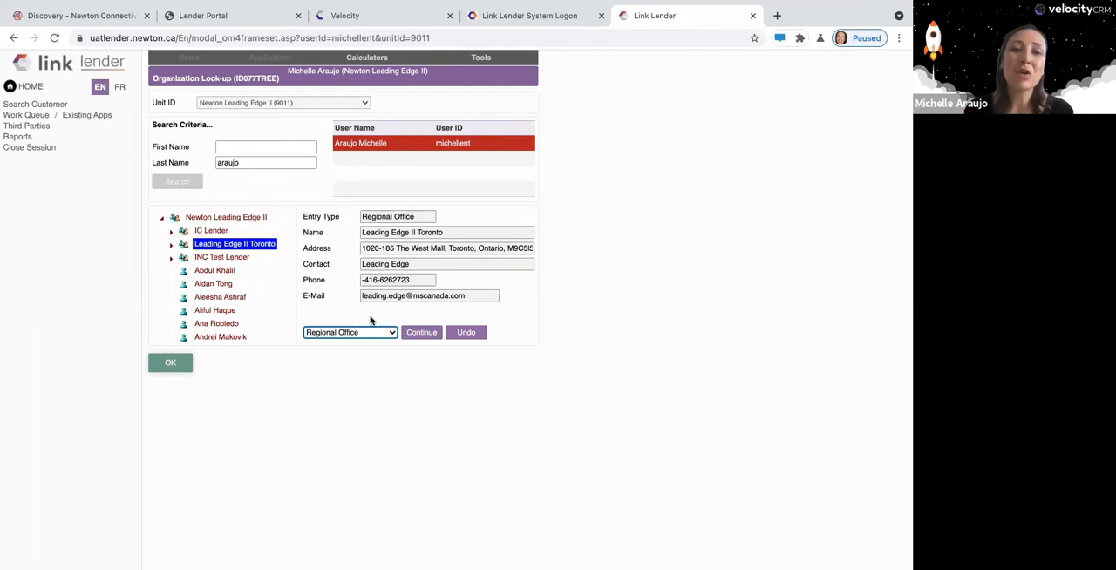
pyautogui.click(394, 333)
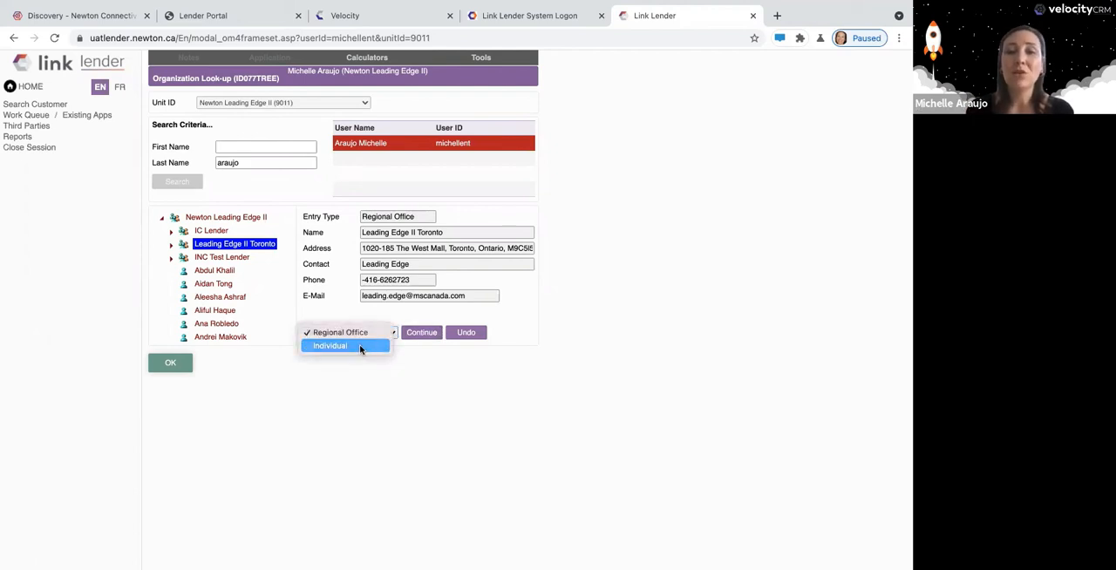
pyautogui.click(360, 347)
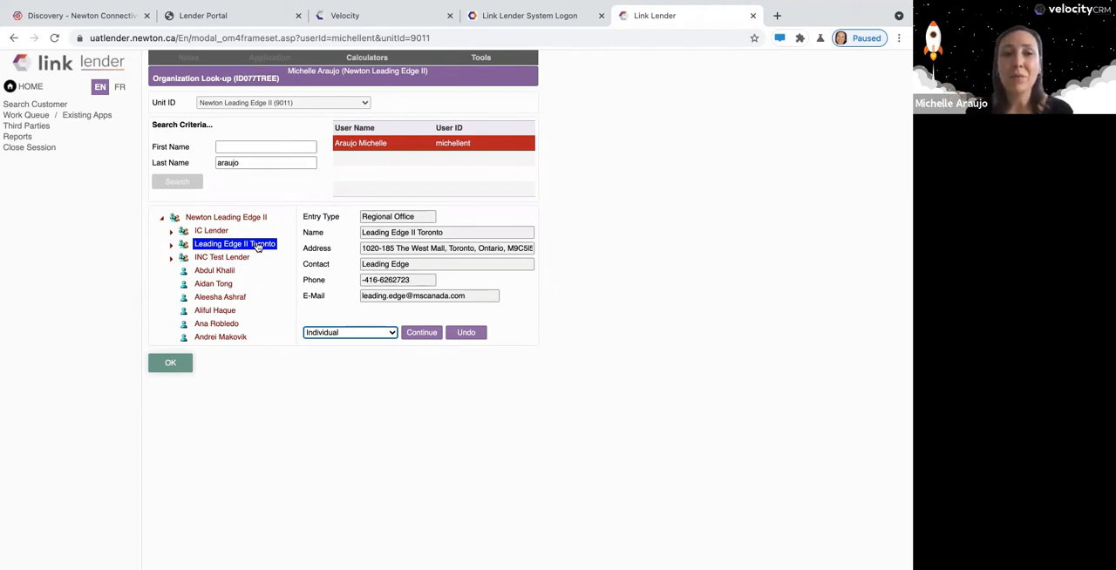
pyautogui.click(418, 334)
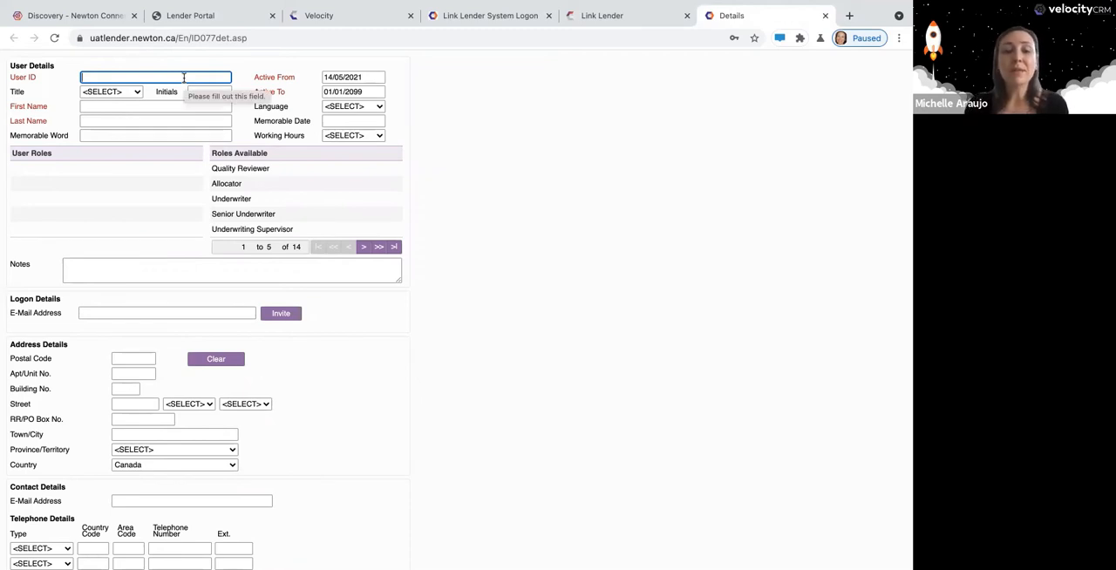
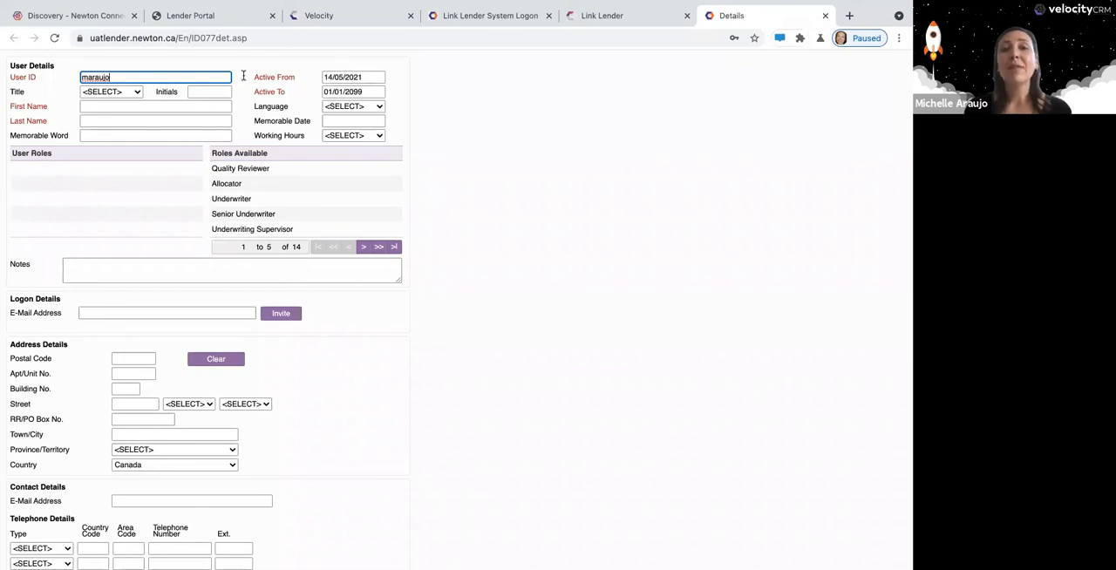
# Review the new user's active date, first name, last name, Memorable Word and Memorable Date fields.
pyautogui.click(361, 78)
pyautogui.click(375, 91)
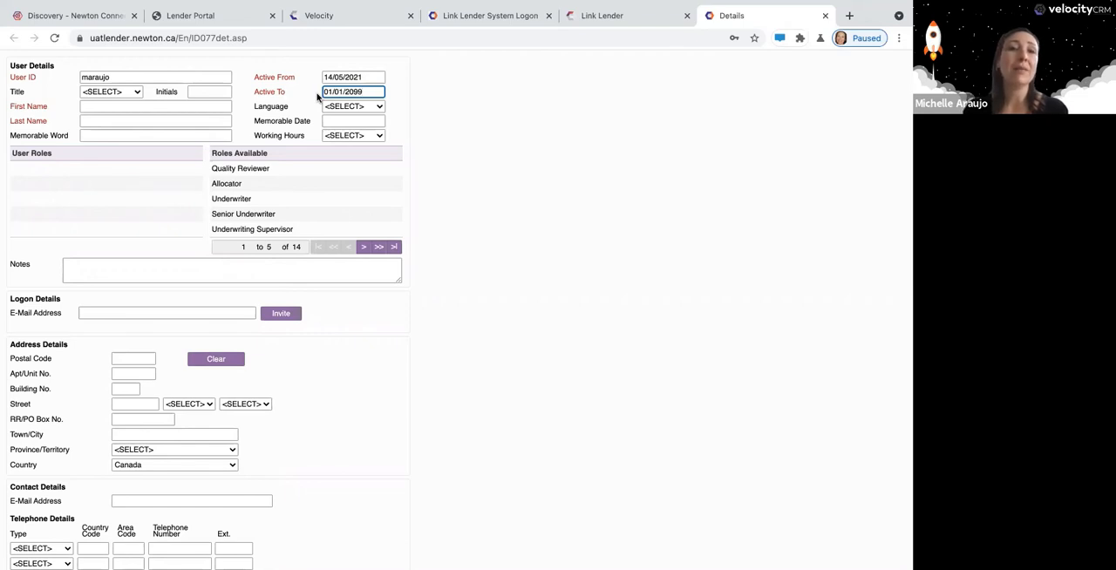
pyautogui.click(104, 106)
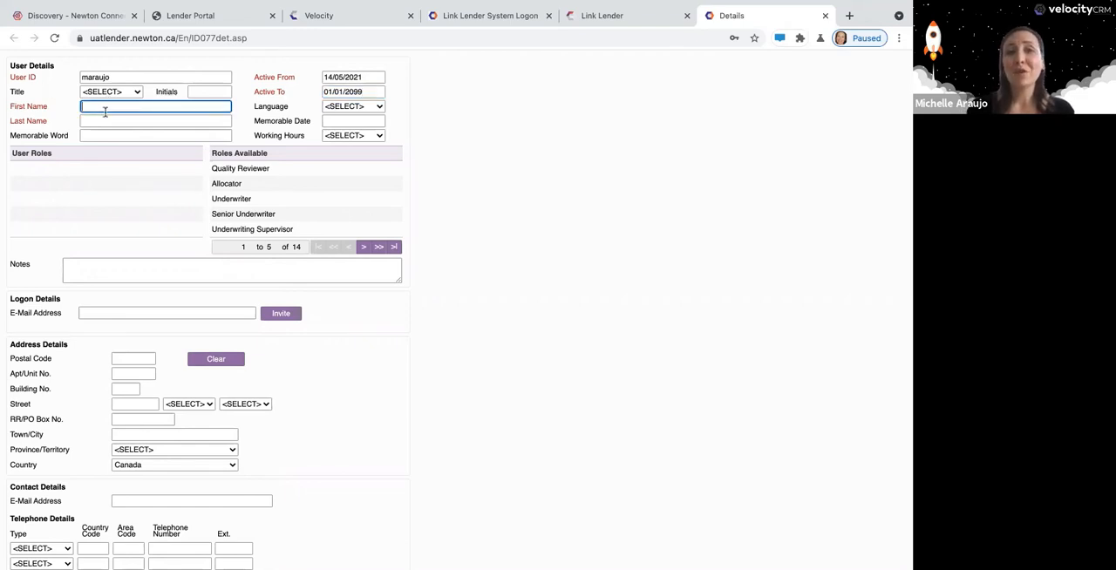
pyautogui.click(103, 121)
pyautogui.click(127, 136)
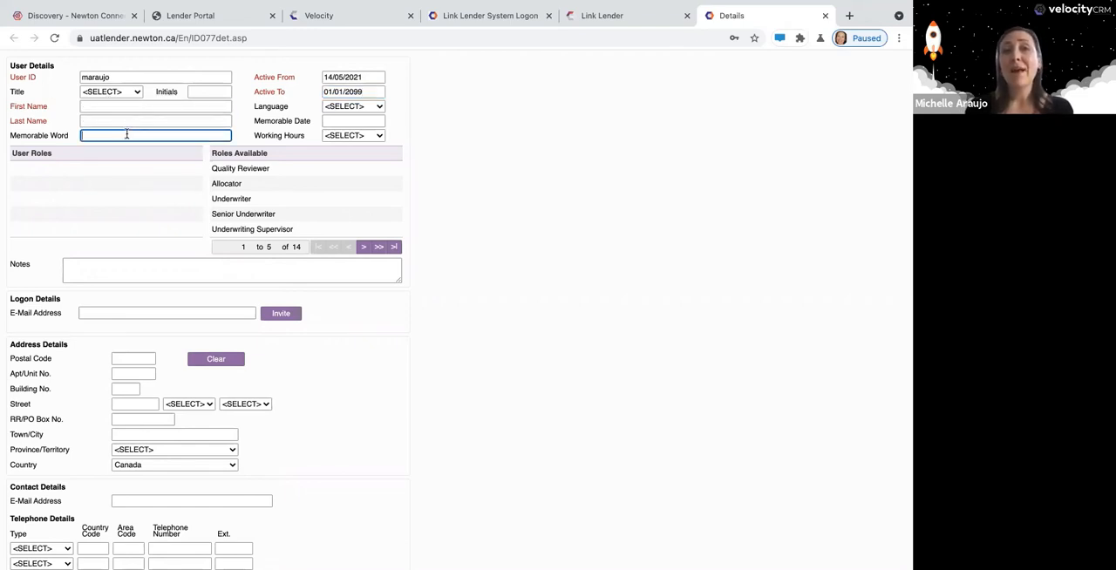
pyautogui.click(332, 121)
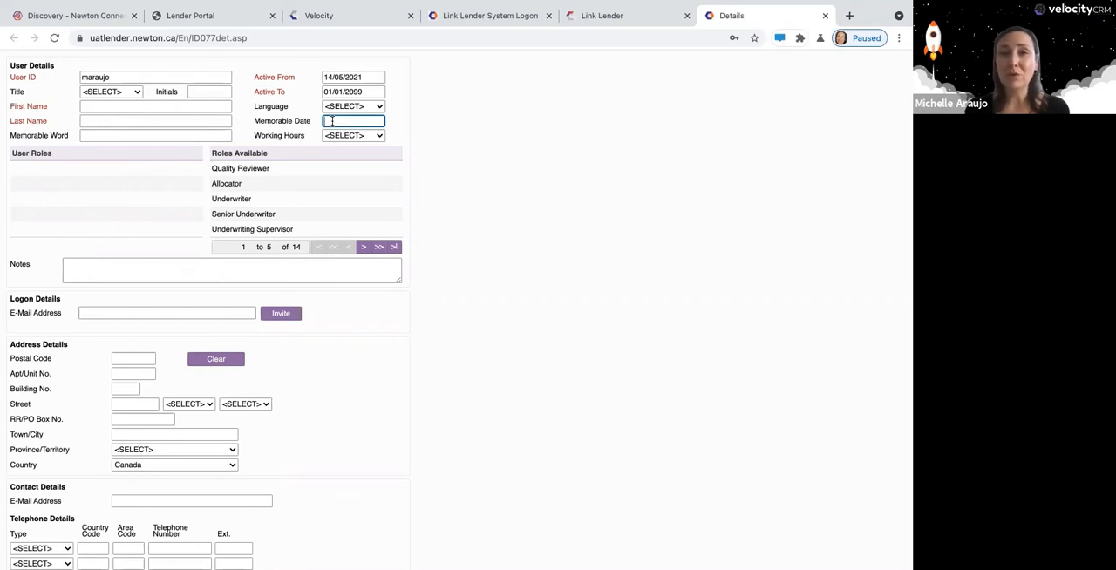
# Fill in the new user's logon e-mail address and review the Memorable Word and Memorable Date fields again.
pyautogui.click(112, 313)
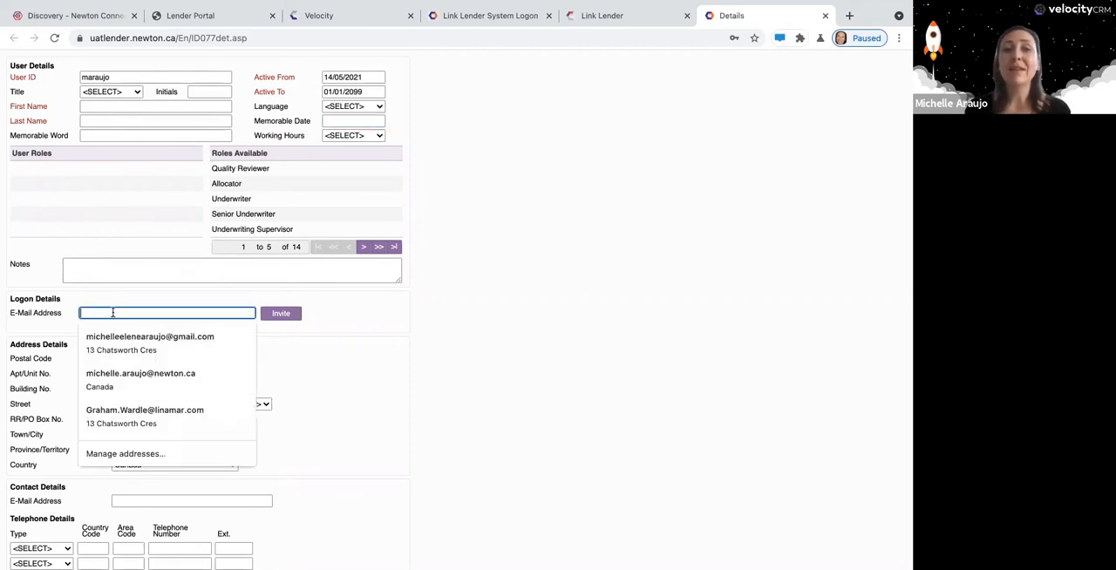
pyautogui.click(140, 375)
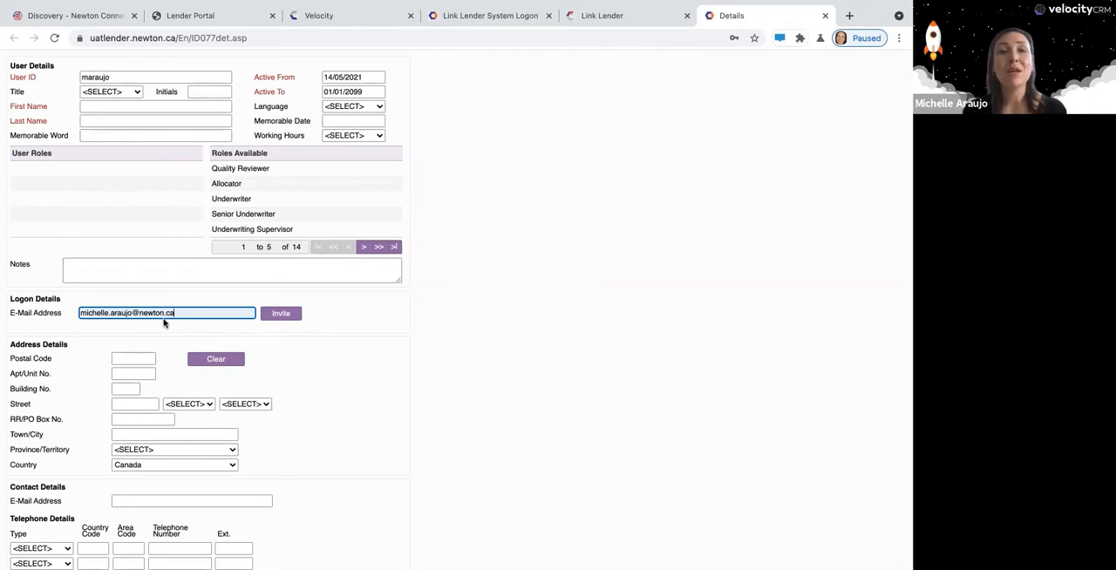
pyautogui.click(97, 131)
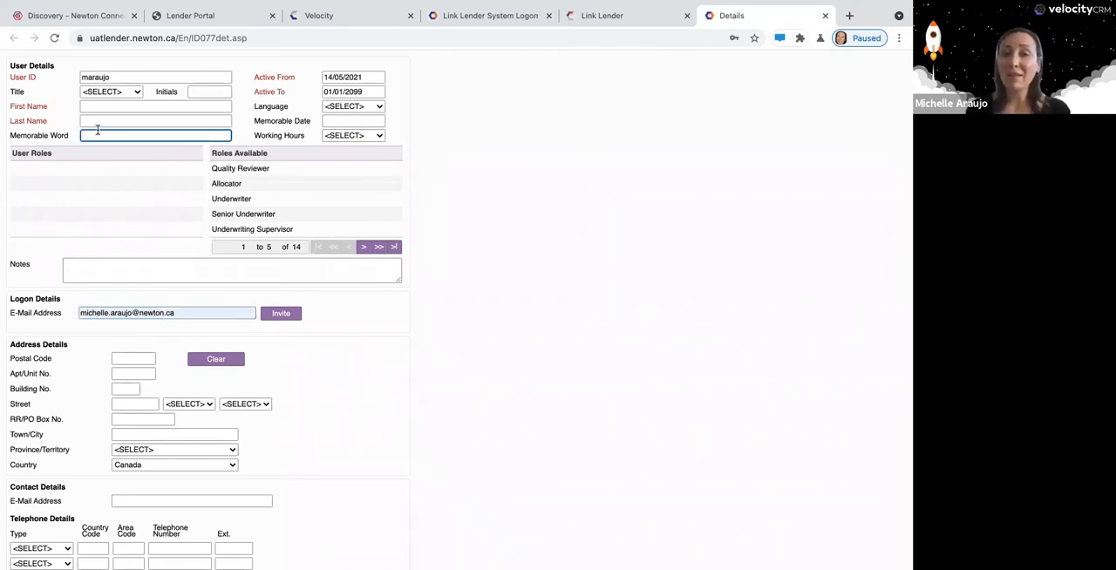
pyautogui.click(334, 123)
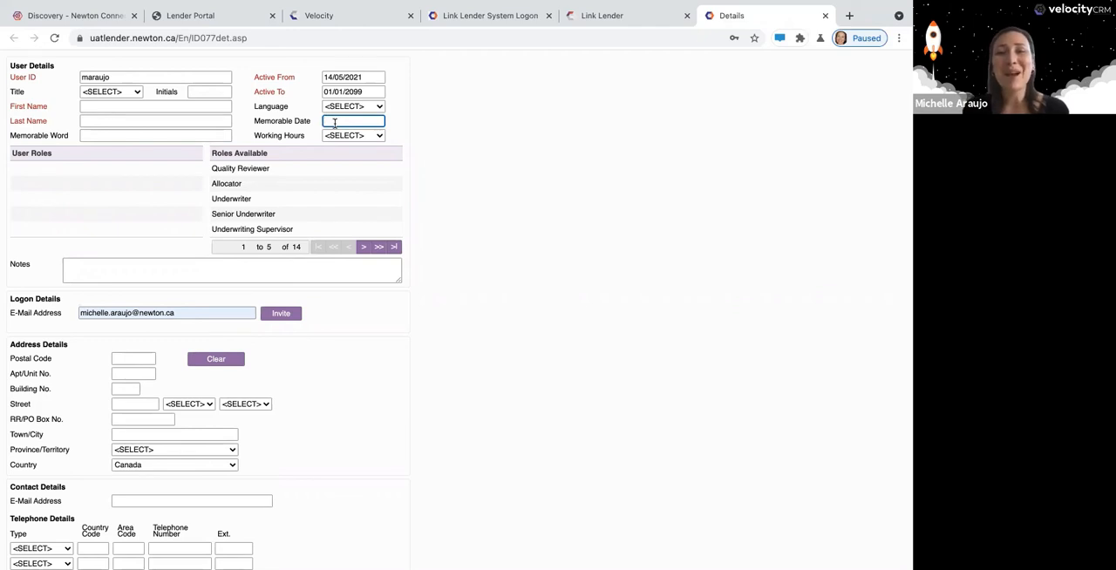
pyautogui.click(204, 135)
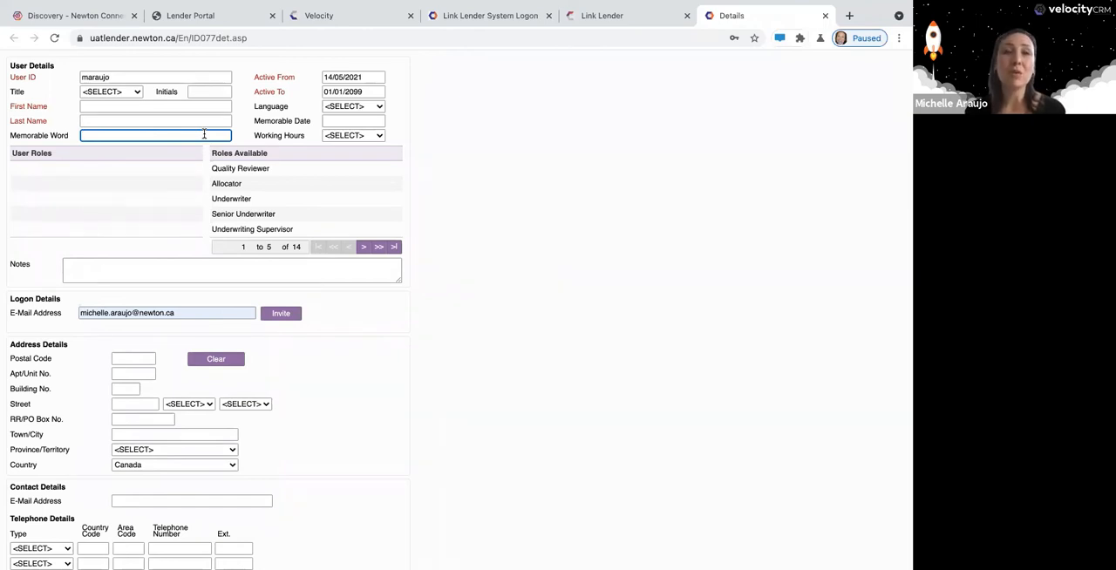
pyautogui.click(336, 122)
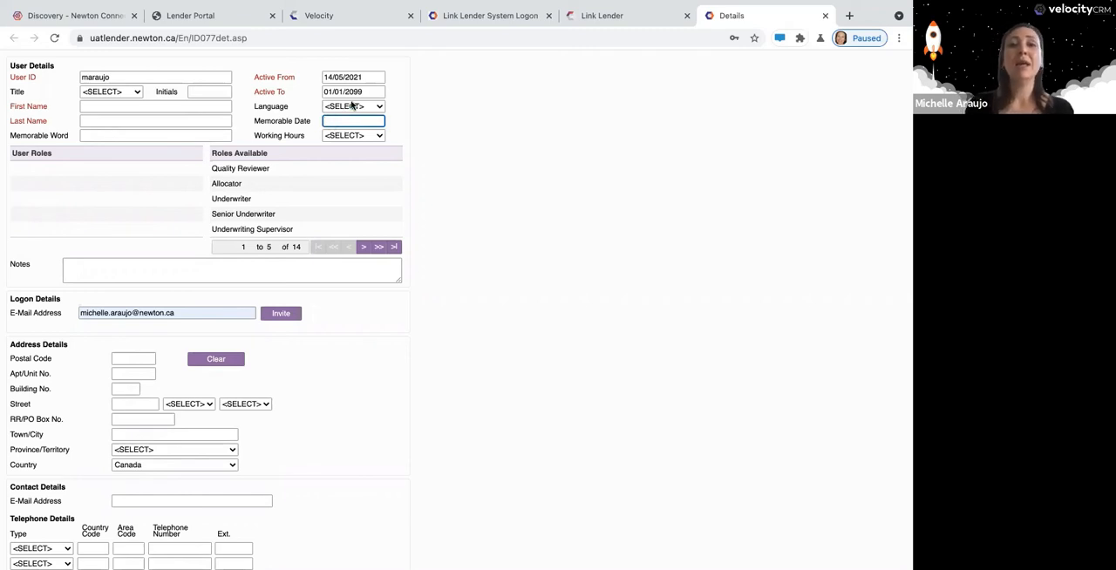
# Check the Language options and set the new user's Working Hours to 7/24.
pyautogui.click(352, 106)
pyautogui.click(305, 109)
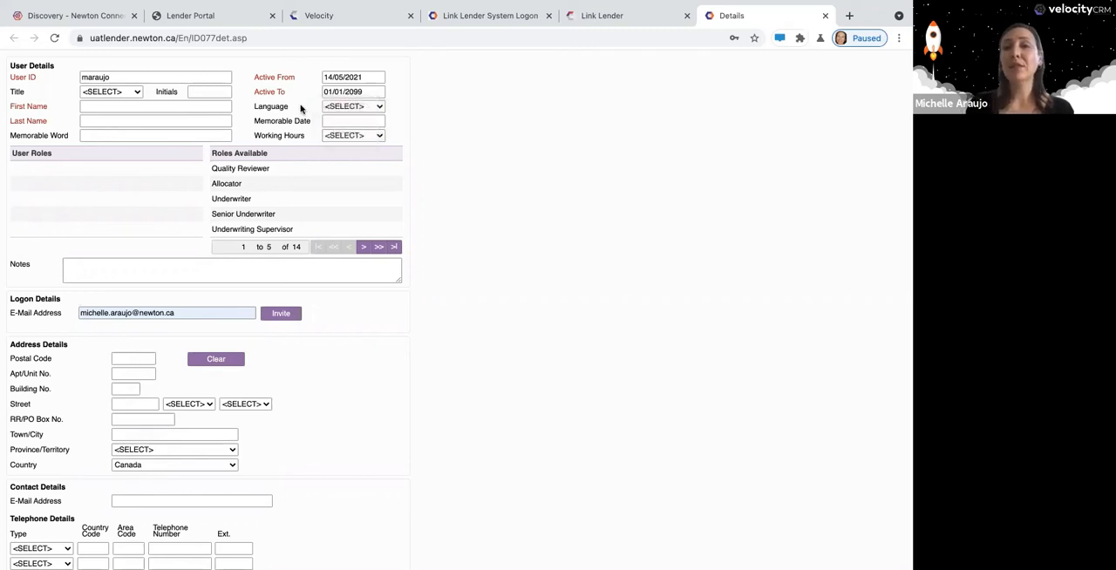
pyautogui.click(347, 136)
pyautogui.click(347, 150)
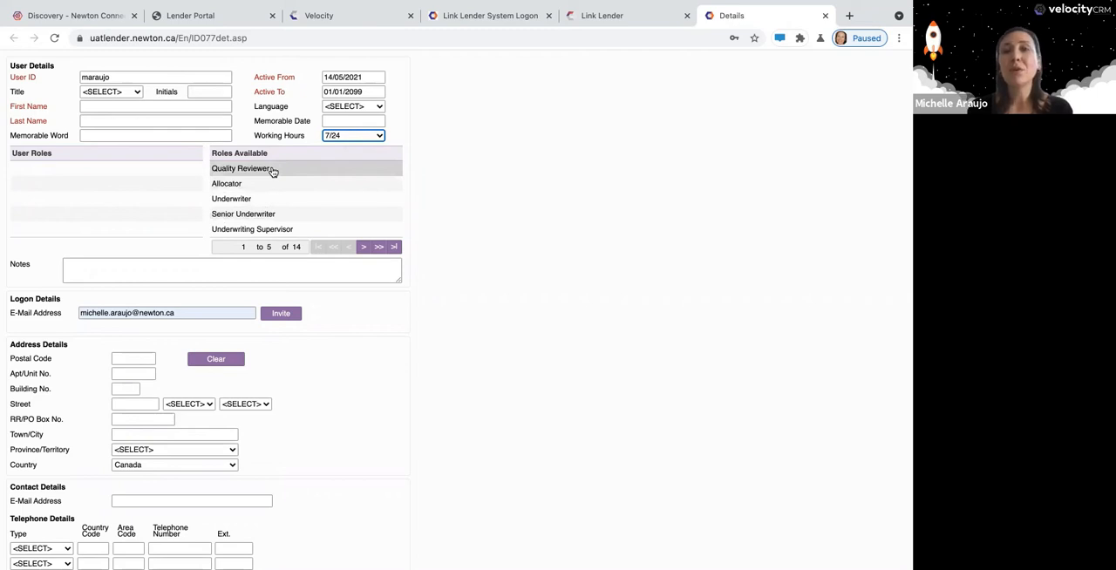
# Assign the Quality Reviewer, Allocator, Underwriter, Senior Underwriter and Underwriting Supervisor roles to the new user.
pyautogui.moveTo(272, 171); pyautogui.dragTo(126, 177)
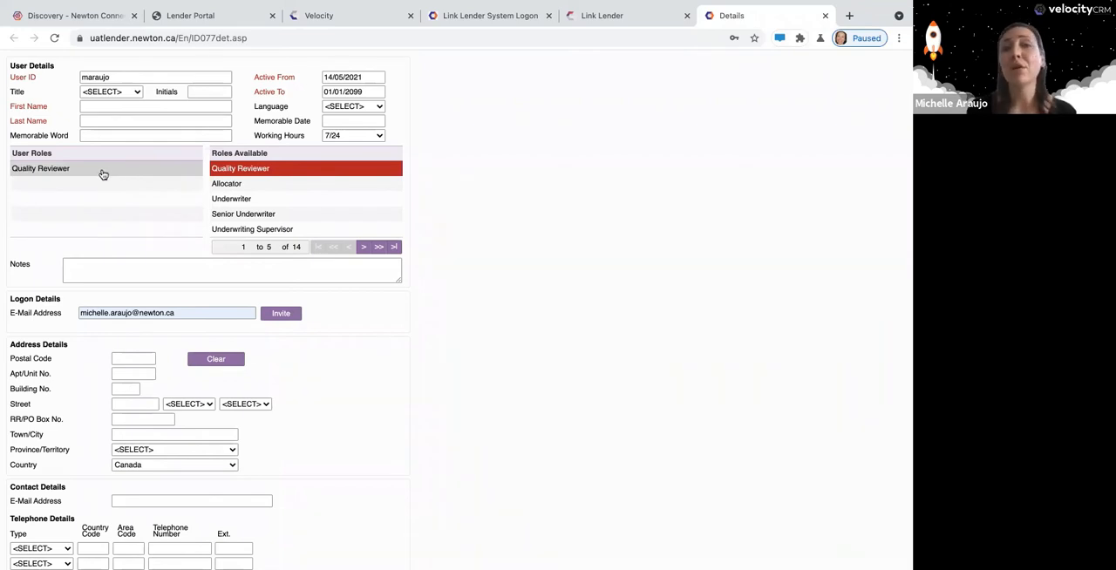
pyautogui.doubleClick(230, 185)
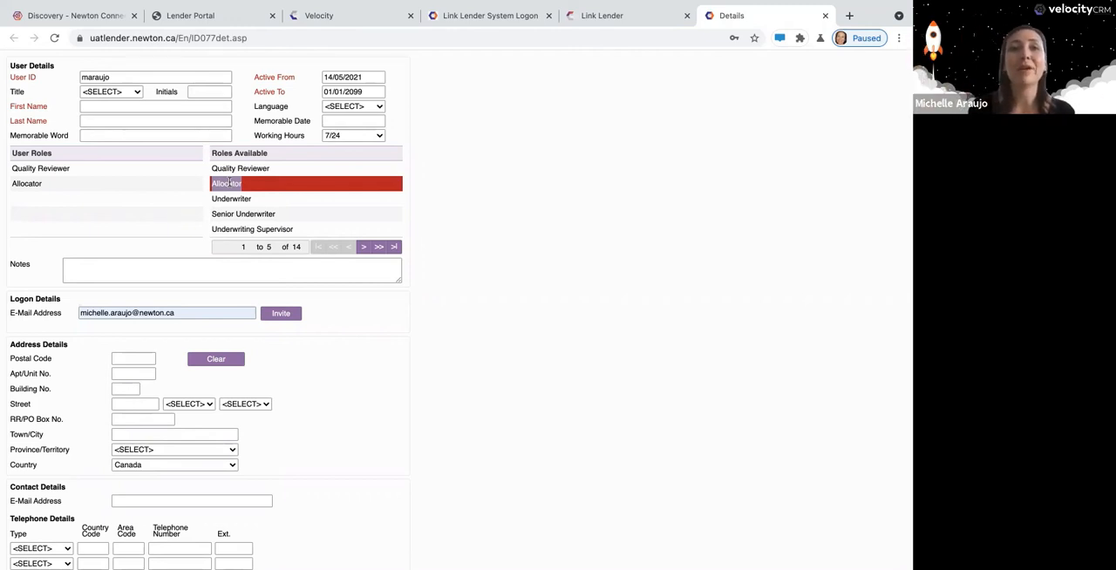
pyautogui.click(251, 199)
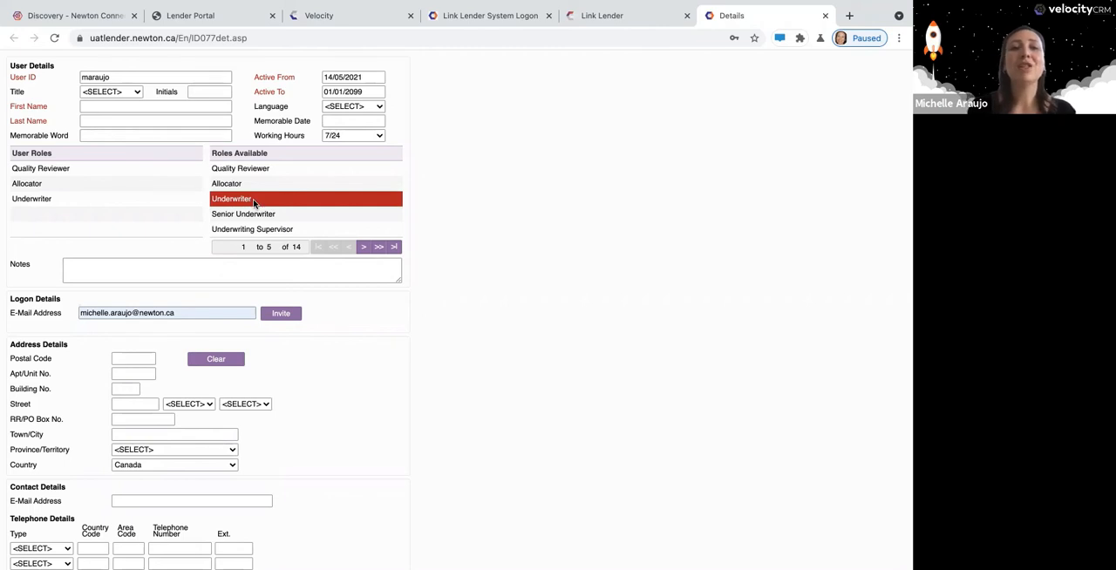
pyautogui.doubleClick(266, 213)
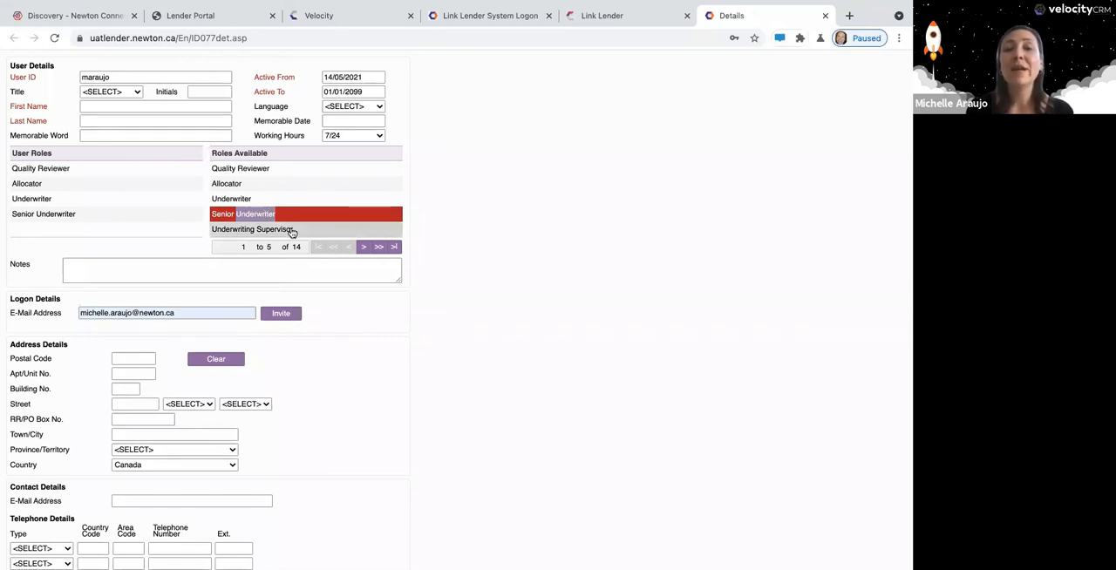
pyautogui.doubleClick(291, 230)
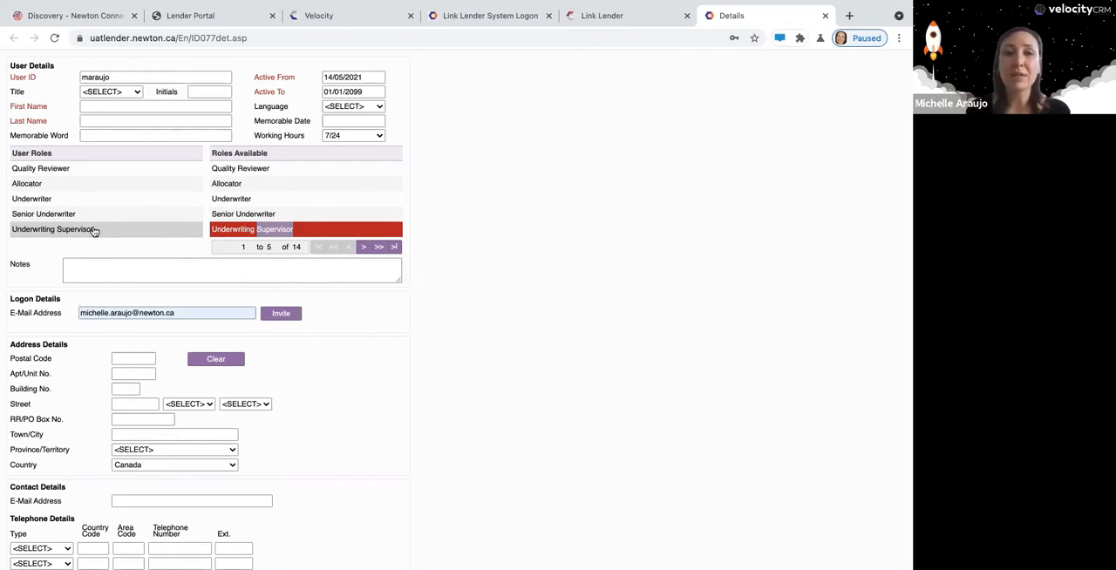
# Remove all assigned roles from the new user's User Roles list.
pyautogui.doubleClick(92, 171)
pyautogui.doubleClick(80, 174)
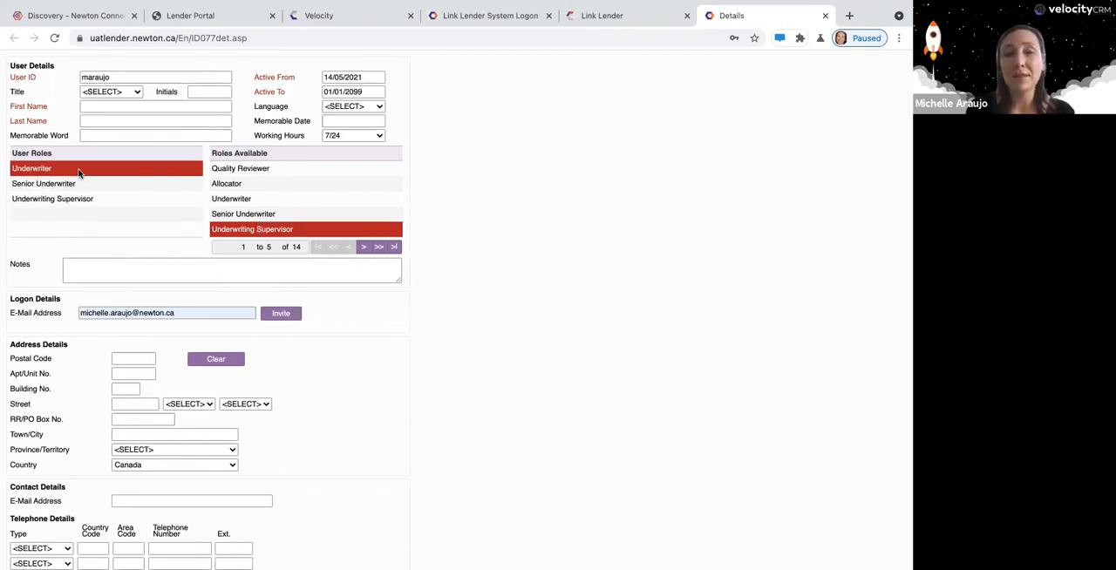
pyautogui.doubleClick(79, 172)
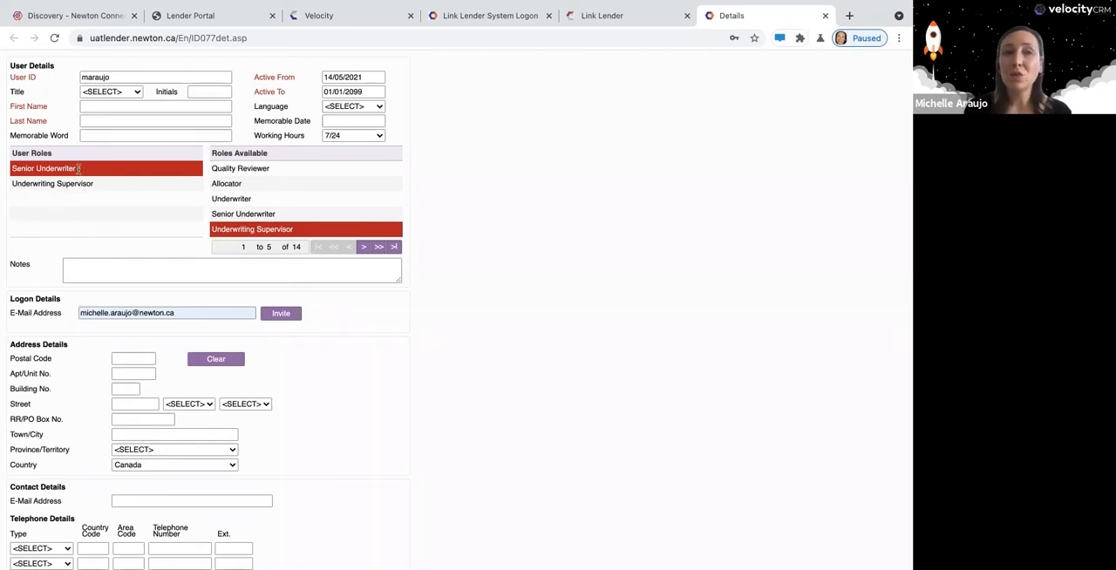
pyautogui.doubleClick(81, 170)
pyautogui.doubleClick(85, 172)
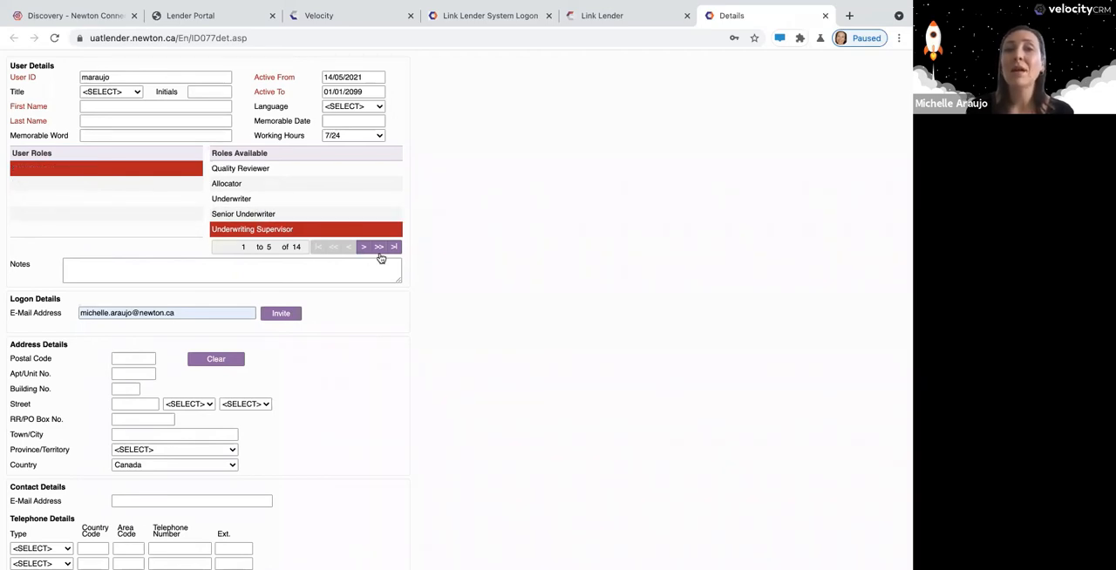
# Review the remaining available roles, from Manager and Credit Manager through the administrator roles.
pyautogui.click(379, 247)
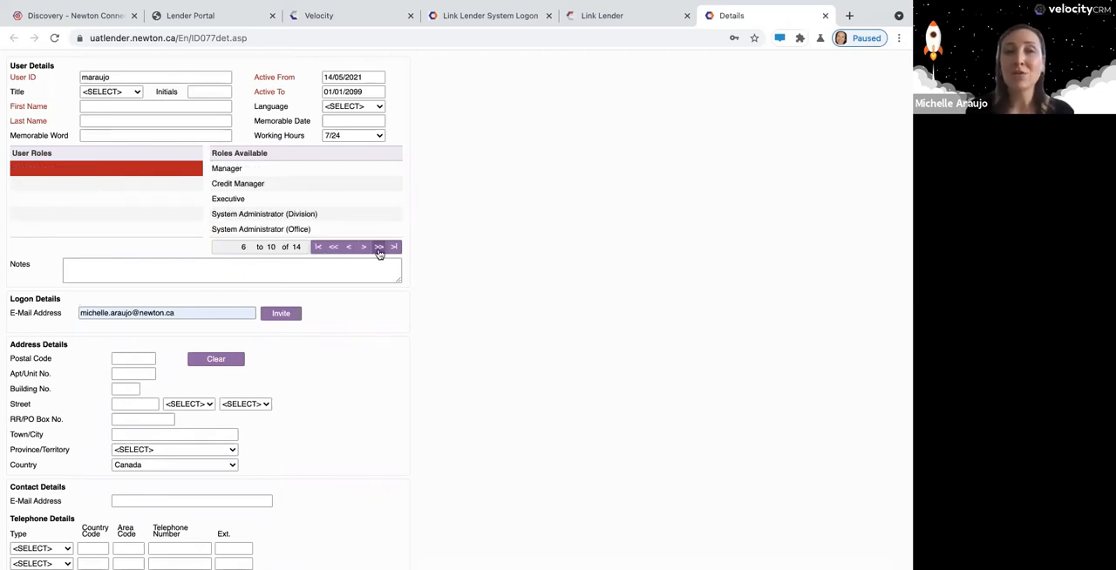
pyautogui.click(293, 170)
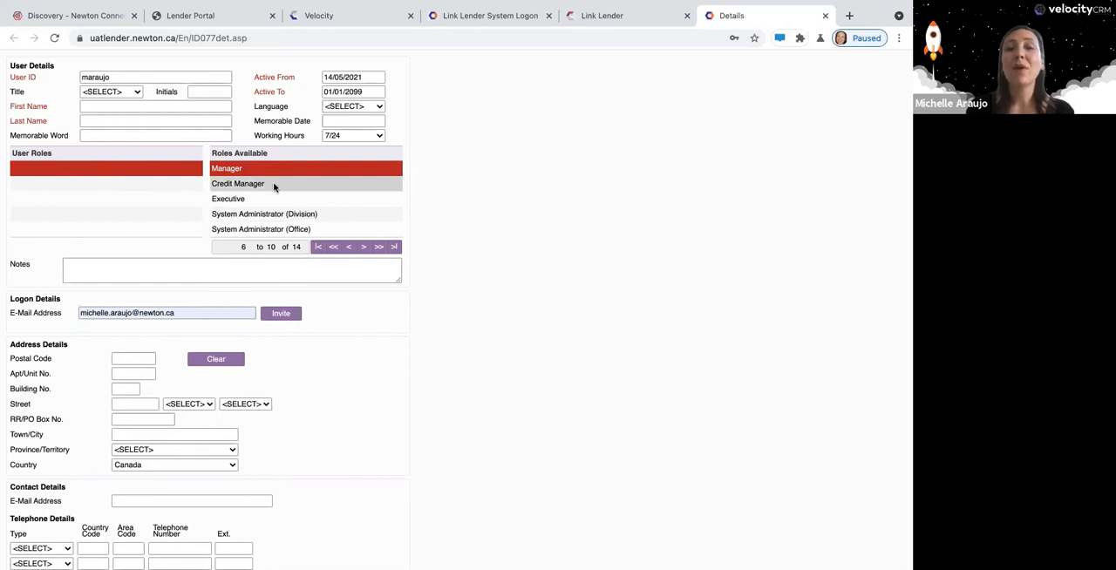
pyautogui.click(273, 186)
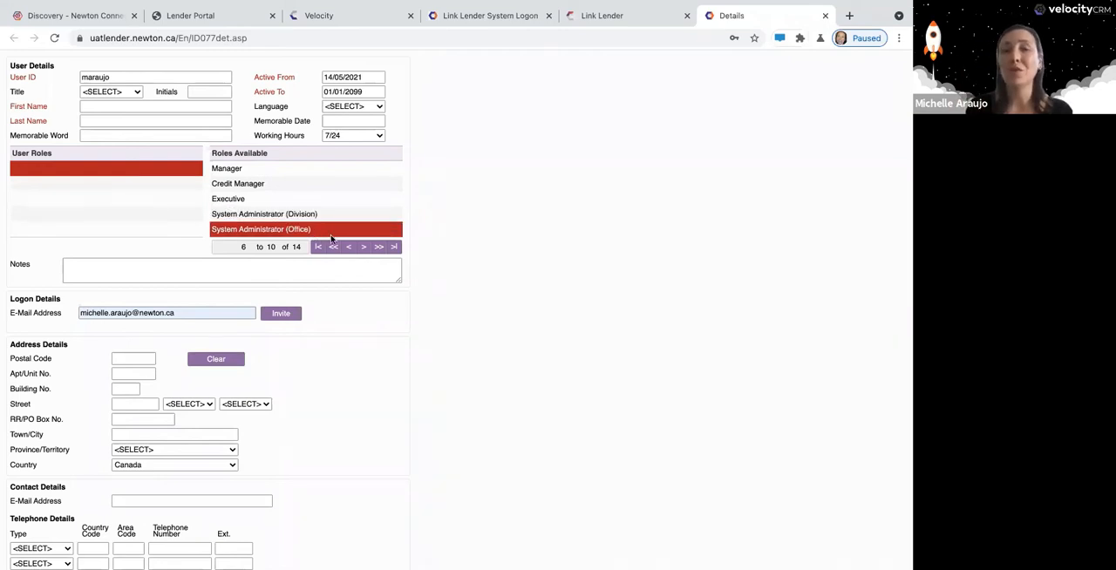
pyautogui.click(379, 248)
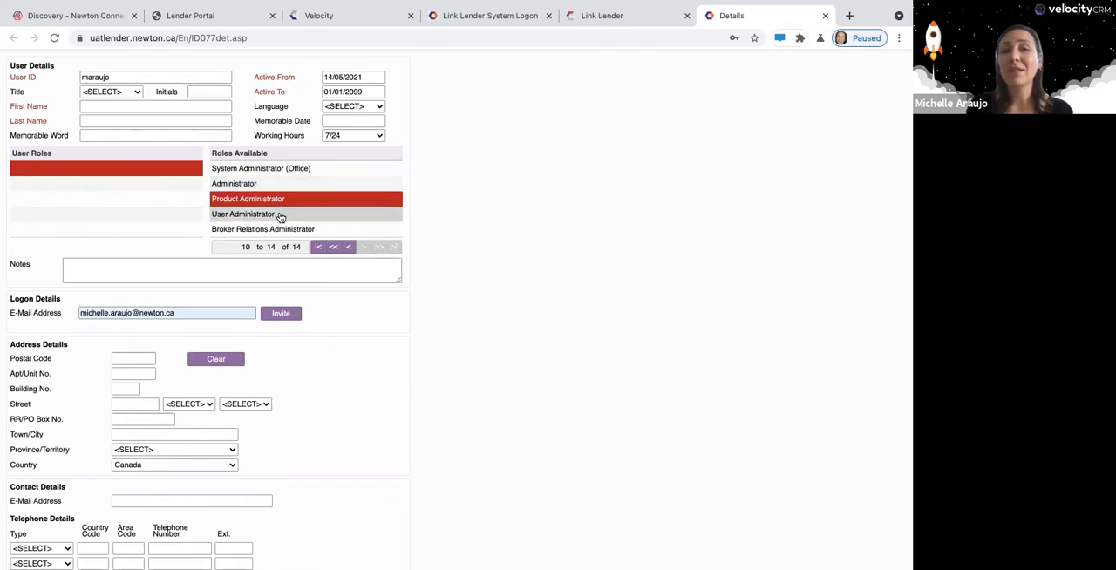
pyautogui.click(281, 215)
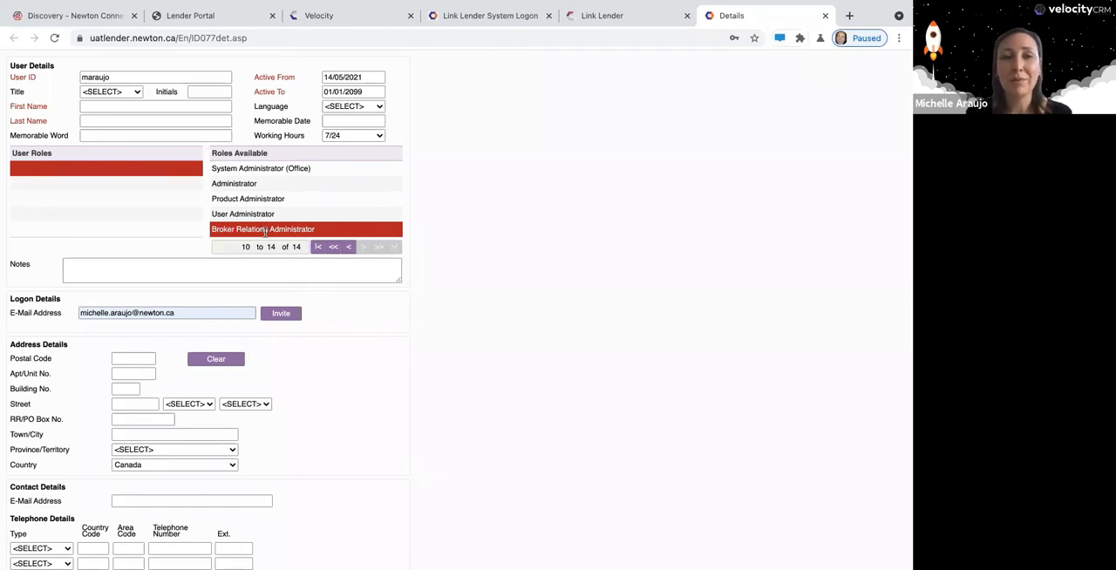
# Try out sample text in the new user's Notes field and clear it again.
pyautogui.click(229, 274)
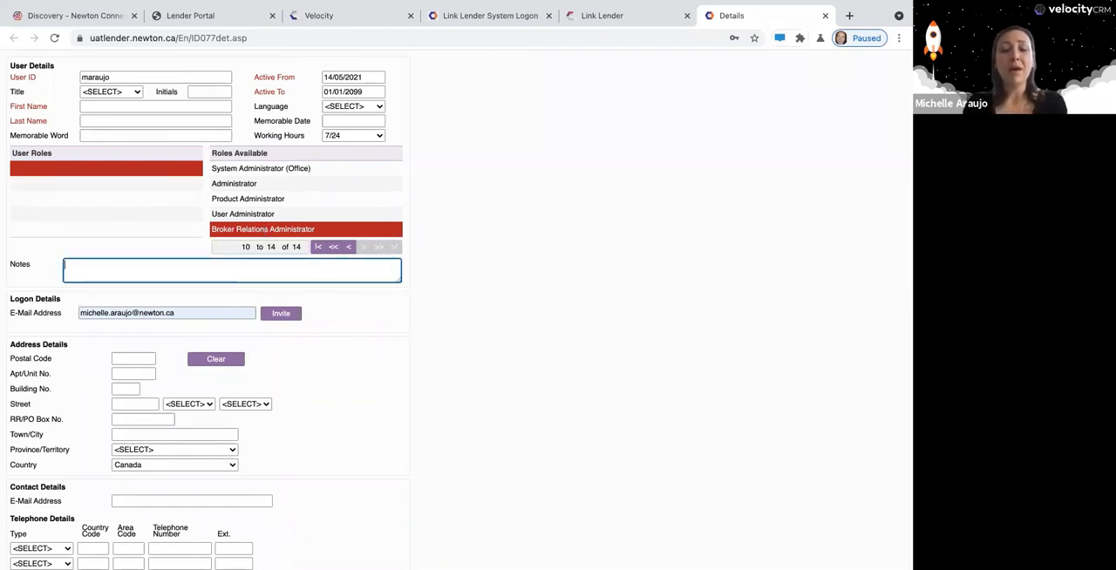
pyautogui.write('on 3')
pyautogui.write(' goo')
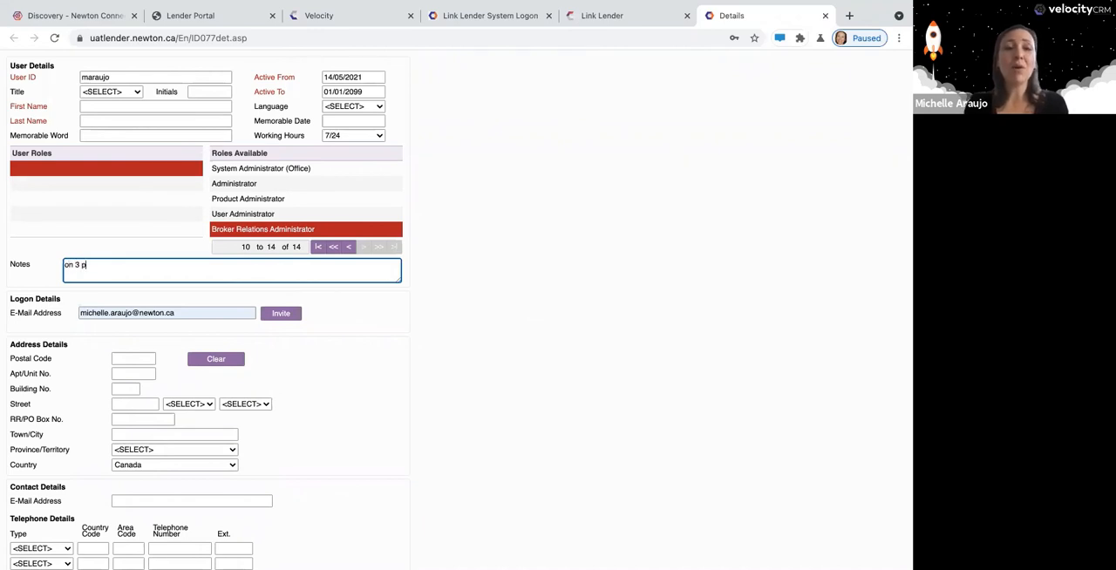
pyautogui.press('BackSpace')
pyautogui.press('BackSpace')
pyautogui.press('BackSpace')
pyautogui.press('BackSpace')
pyautogui.press('BackSpace')
pyautogui.press('BackSpace')
pyautogui.press('BackSpace')
pyautogui.press('BackSpace')
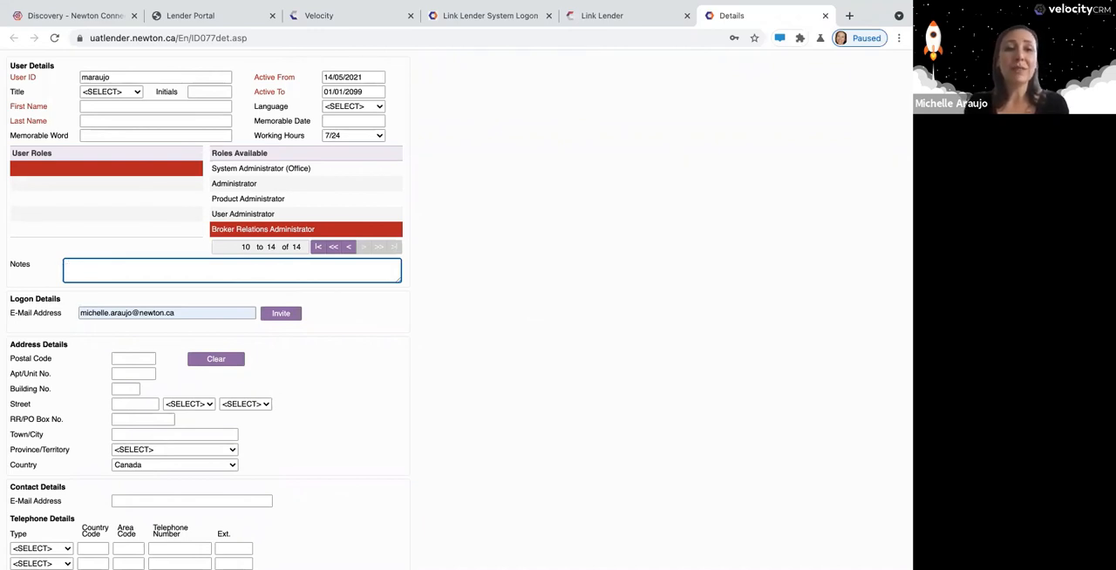
pyautogui.write('passwrod')
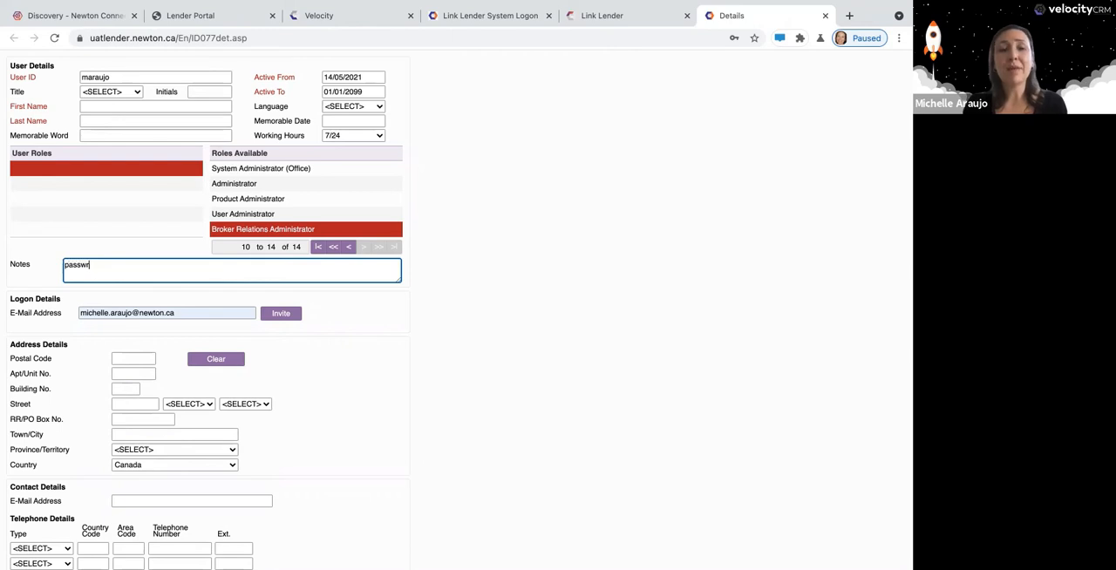
pyautogui.press('BackSpace')
pyautogui.press('BackSpace')
pyautogui.press('BackSpace')
pyautogui.press('BackSpace')
pyautogui.press('BackSpace')
pyautogui.press('BackSpace')
pyautogui.press('BackSpace')
pyautogui.press('BackSpace')
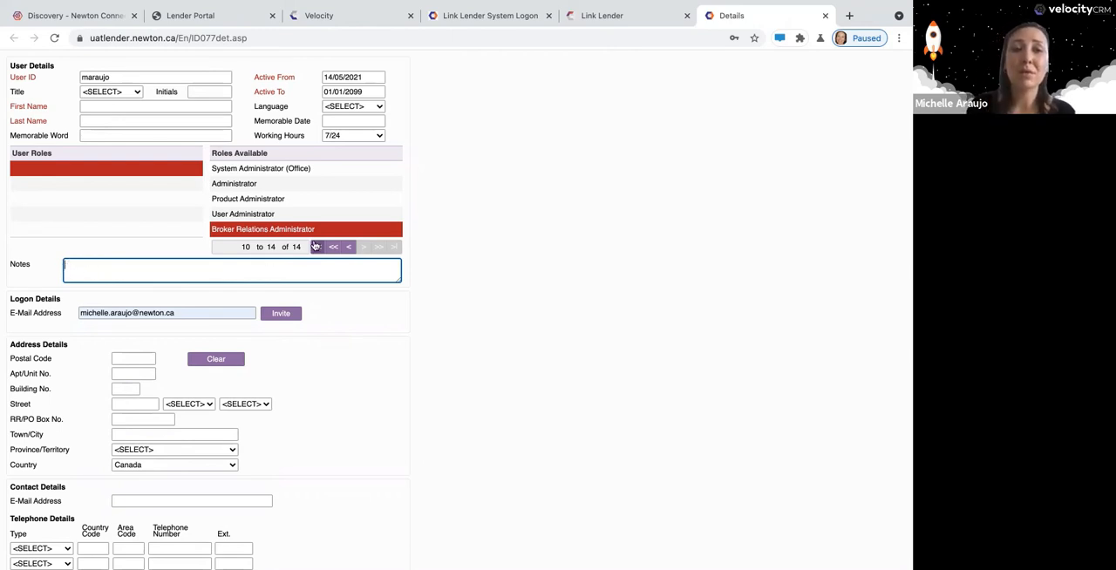
# Review the User Administrator role and the contact, telephone, brokerage and broker/agent details of the user form.
pyautogui.click(288, 215)
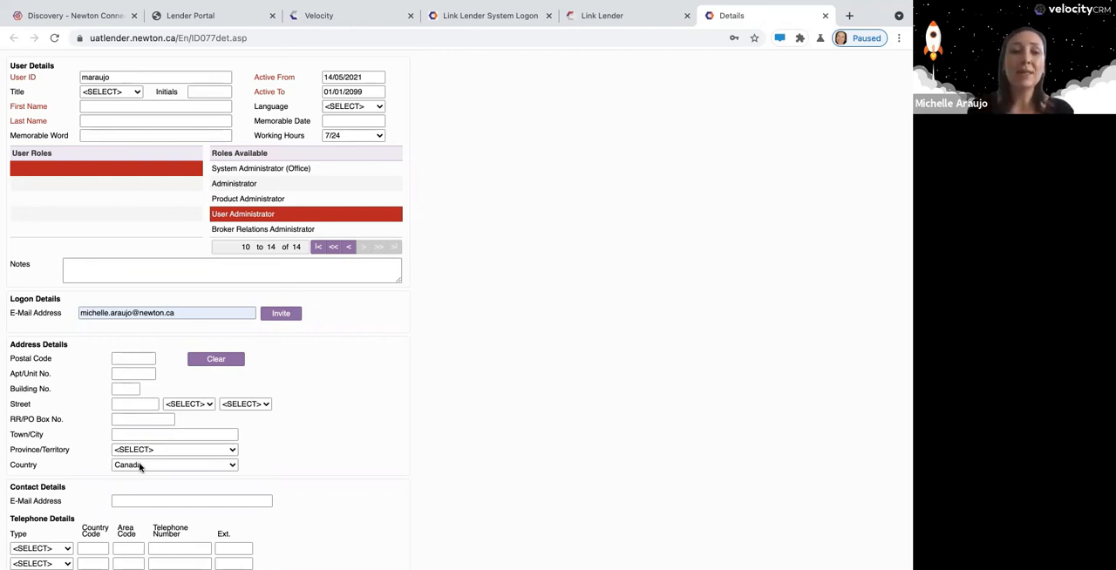
pyautogui.scroll(-1, 139, 466)
pyautogui.click(262, 425)
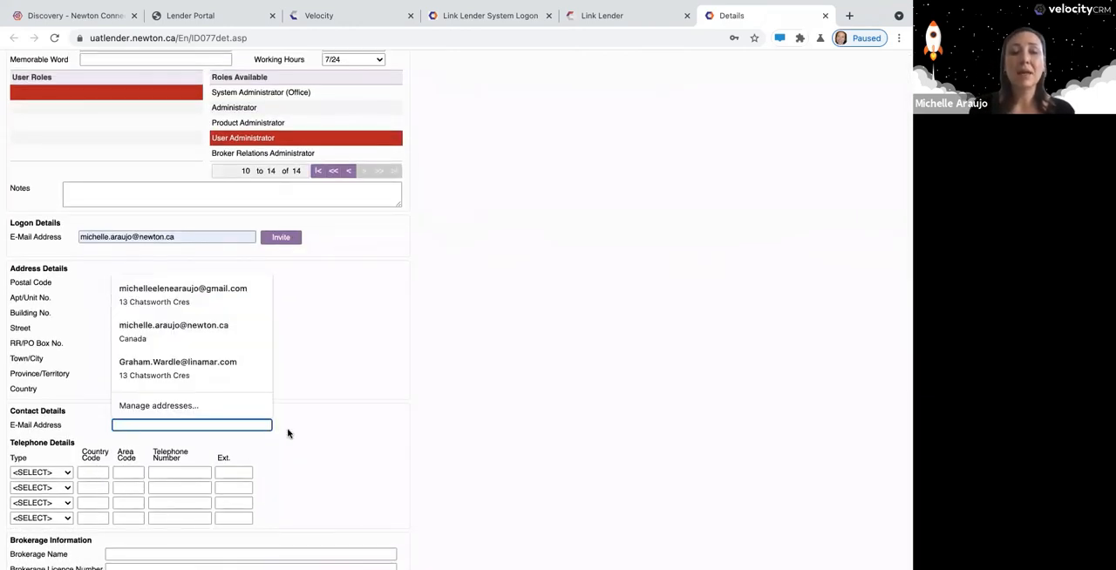
pyautogui.scroll(-2, 288, 432)
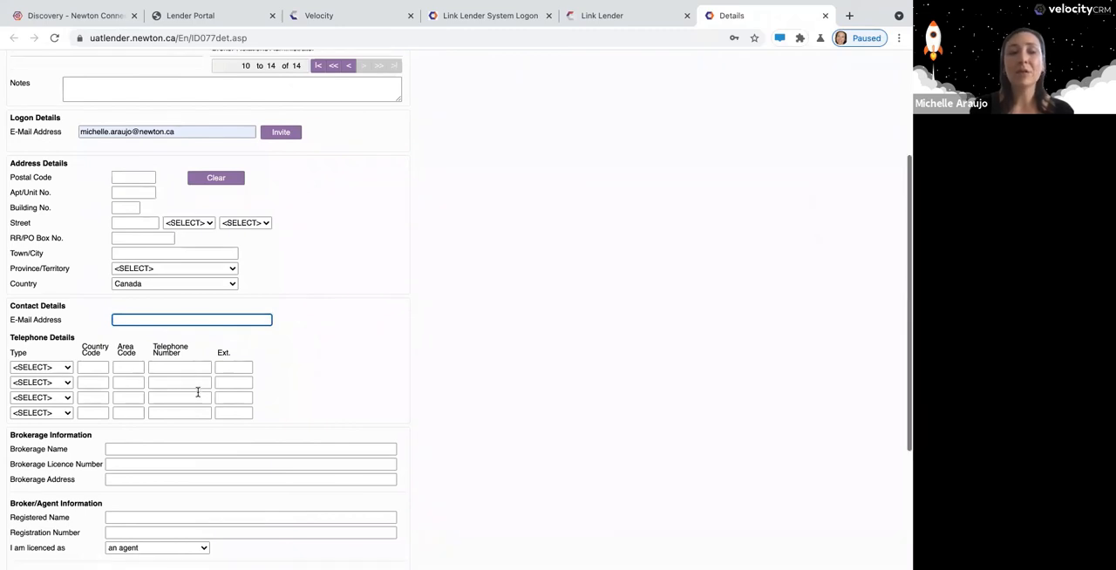
pyautogui.scroll(-2, 198, 393)
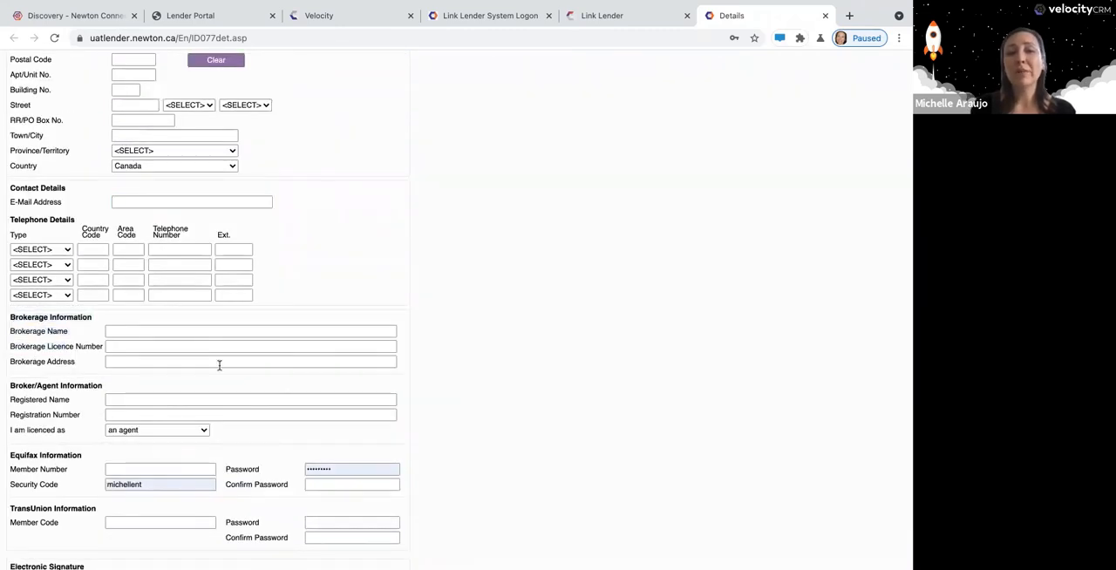
pyautogui.moveTo(219, 364); pyautogui.dragTo(445, 348)
pyautogui.click(446, 350)
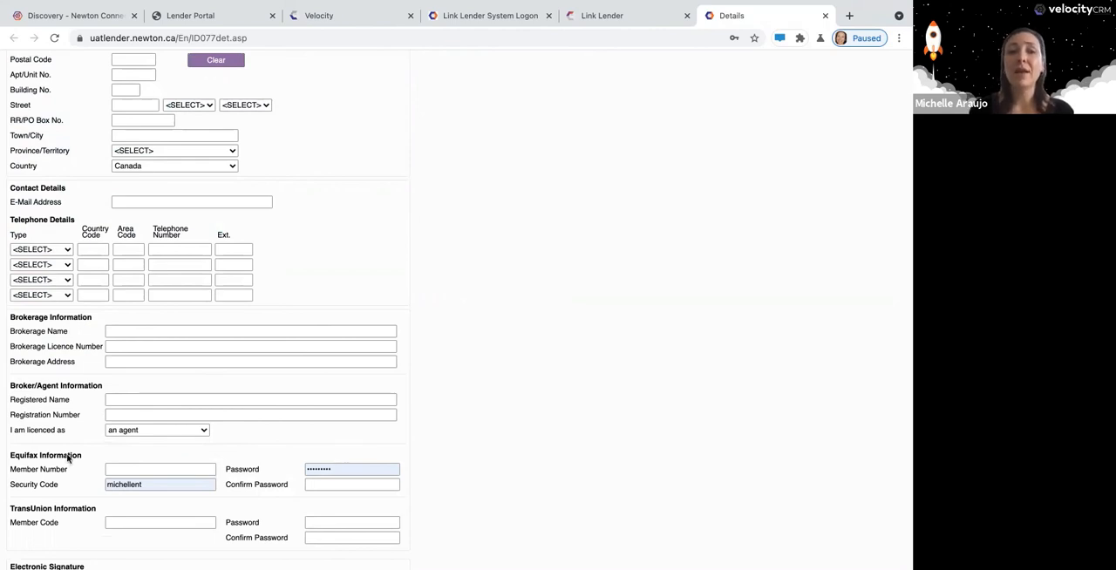
# Clear the auto-filled Equifax password and review the TransUnion and Electronic Signature sections.
pyautogui.click(342, 469)
pyautogui.moveTo(273, 469); pyautogui.dragTo(180, 486)
pyautogui.press('BackSpace')
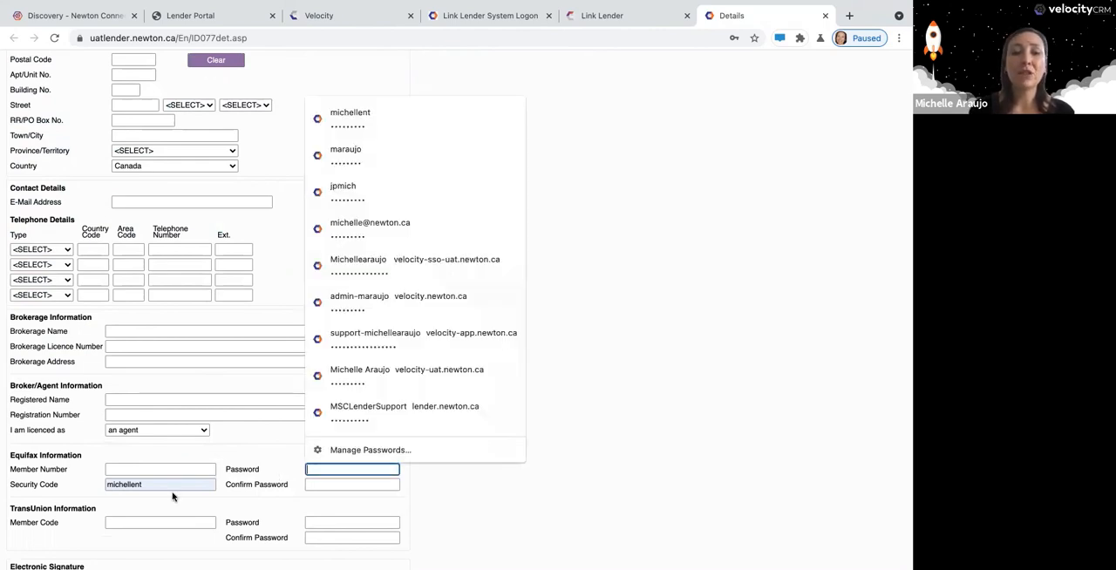
pyautogui.click(214, 499)
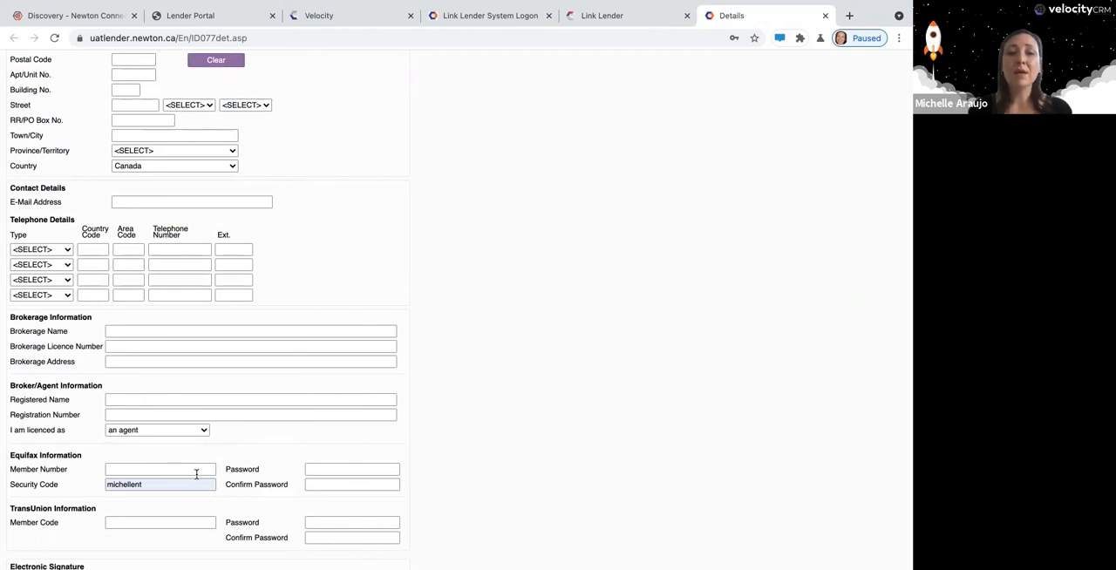
pyautogui.scroll(-1, 219, 543)
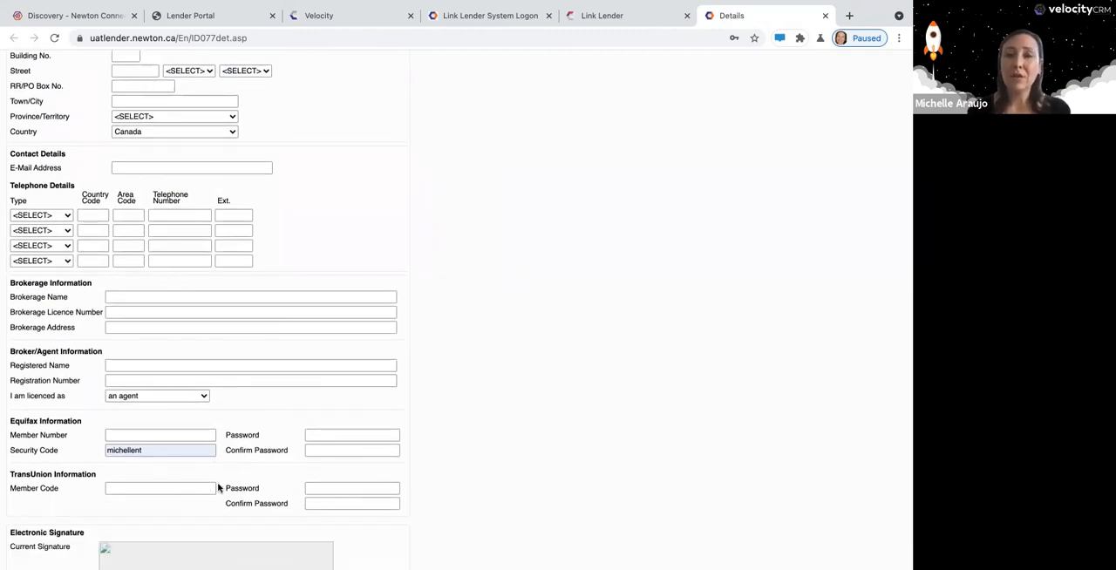
pyautogui.scroll(-2, 262, 490)
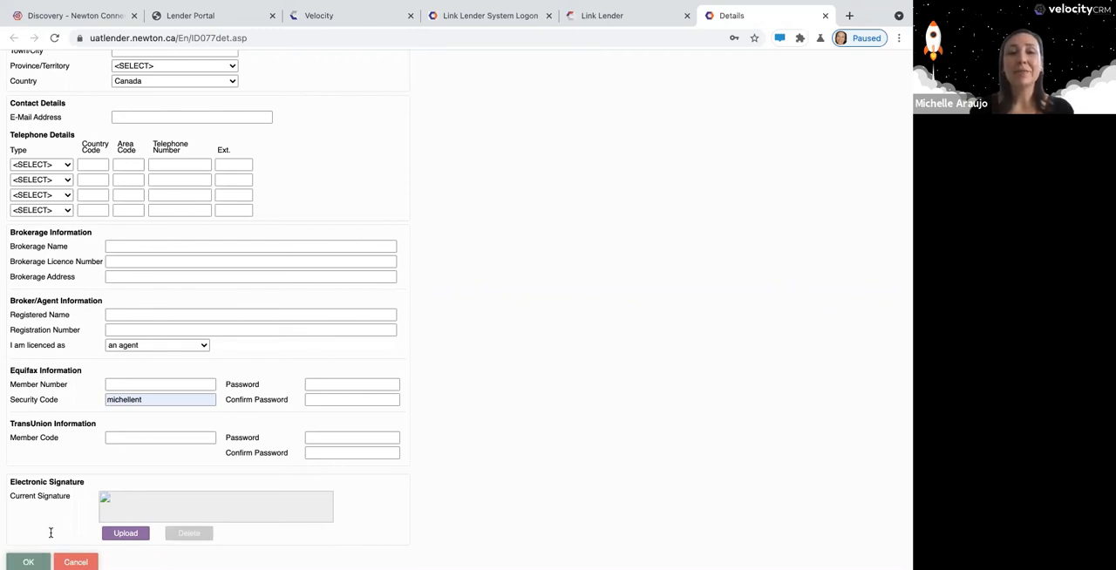
# Try to save the new user and send the logon invitation to the entered e-mail address.
pyautogui.scroll(3, 52, 531)
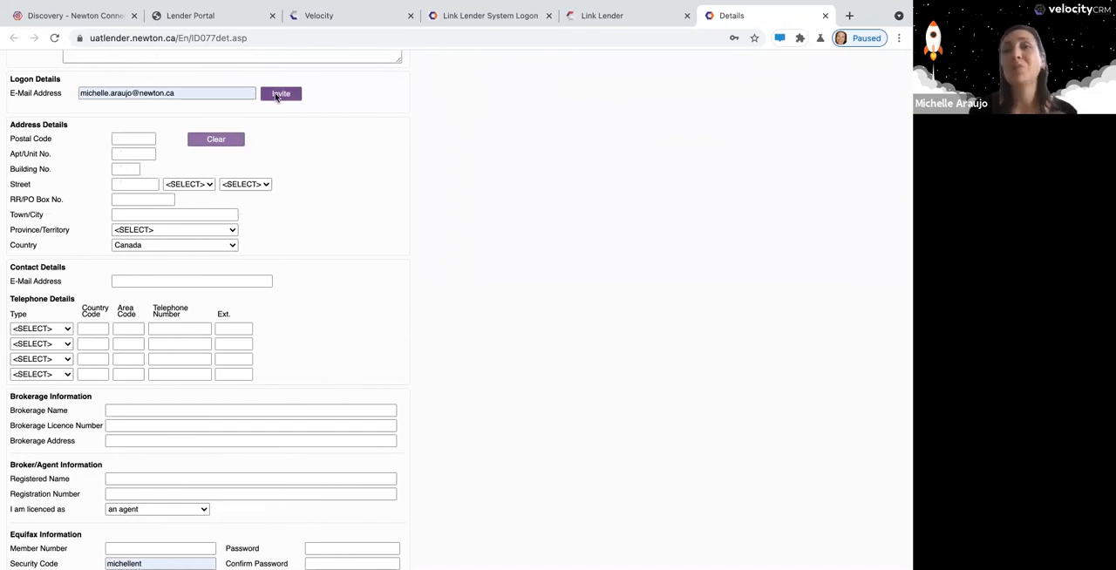
pyautogui.click(277, 96)
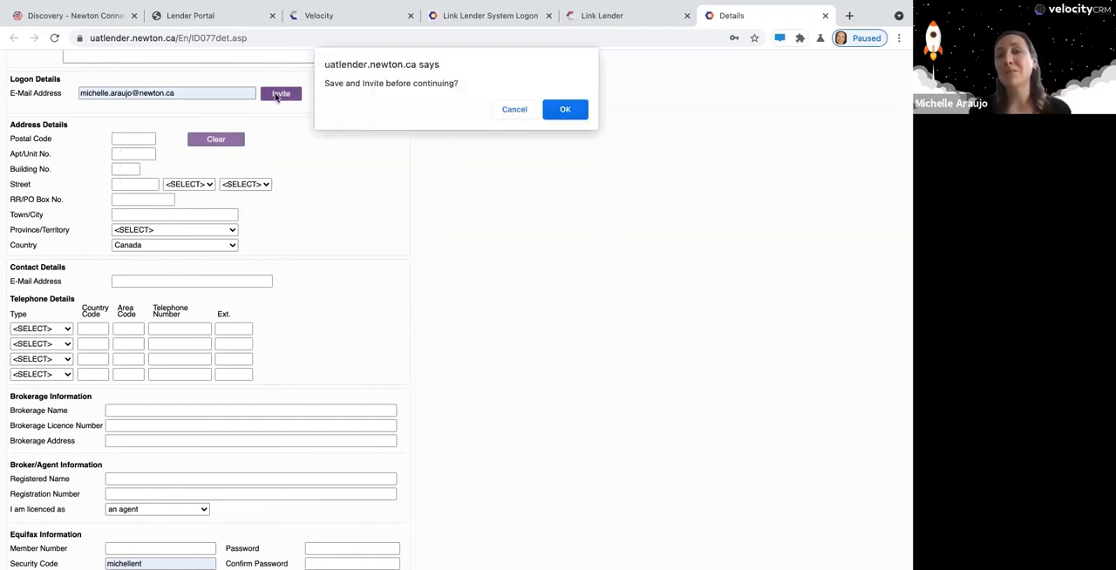
pyautogui.click(553, 113)
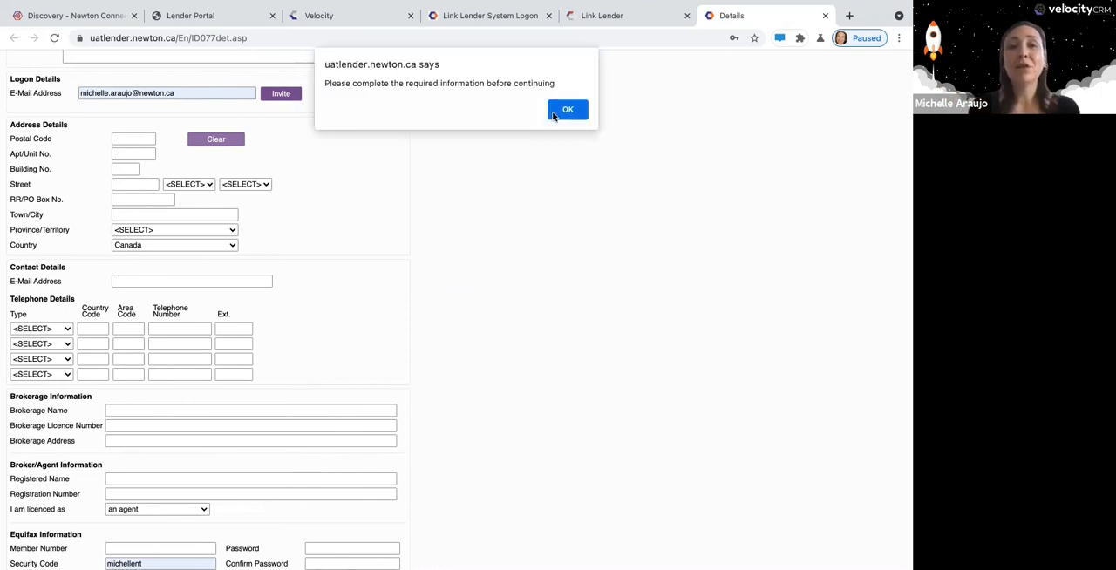
pyautogui.click(562, 110)
# Fill in the new user's first name and last name in the user details.
pyautogui.scroll(2, 382, 200)
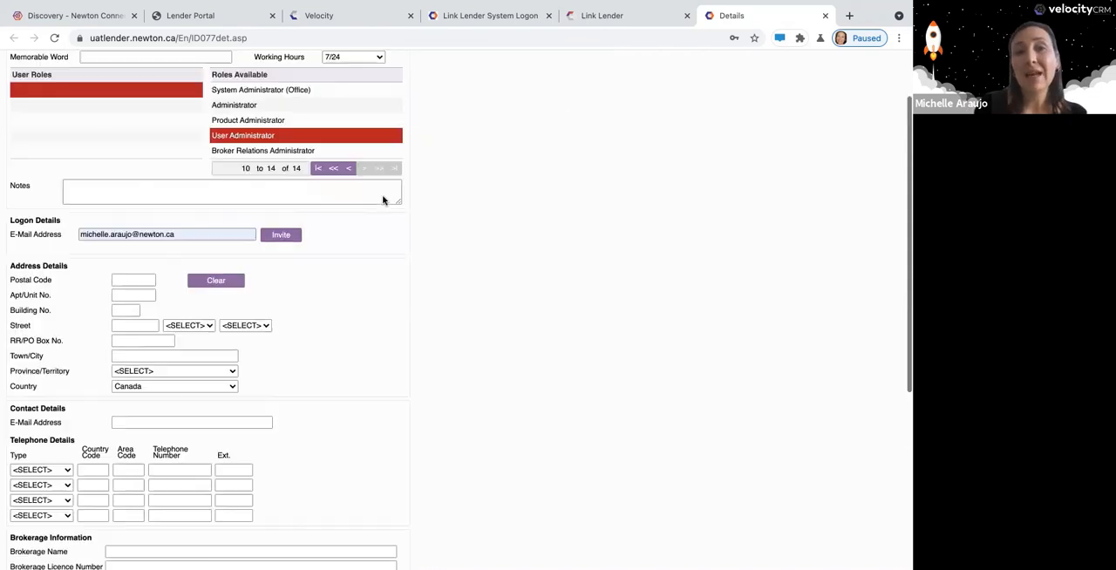
pyautogui.scroll(2, 381, 199)
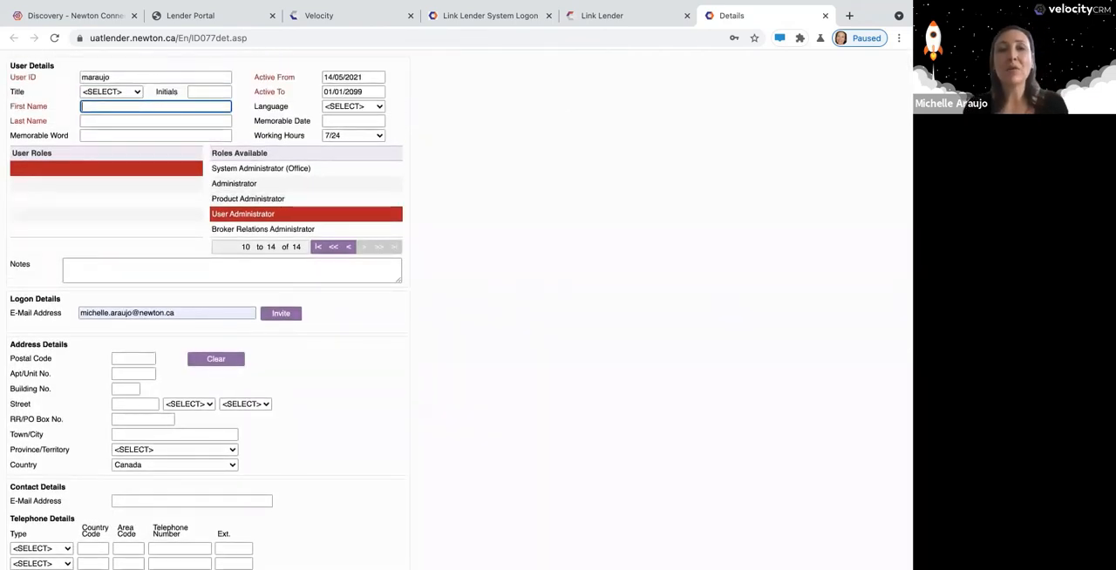
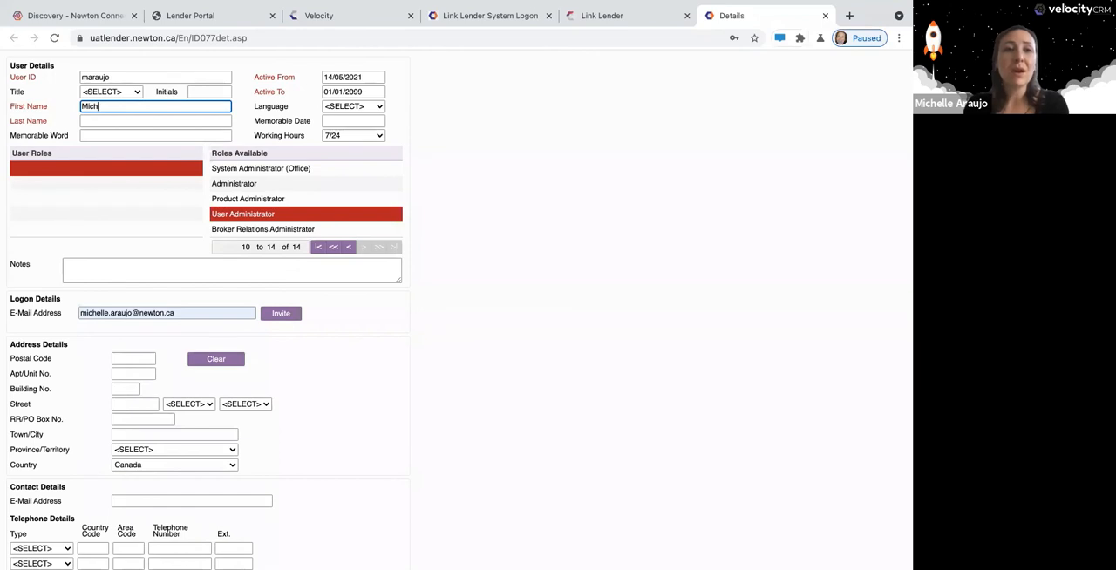
pyautogui.press('Tab')
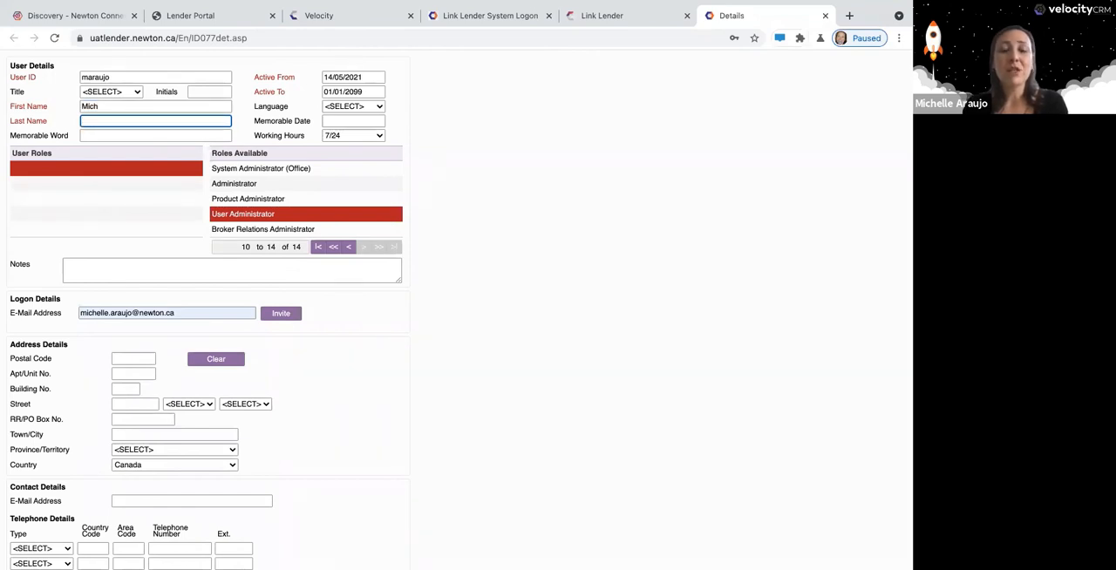
pyautogui.press('Tab')
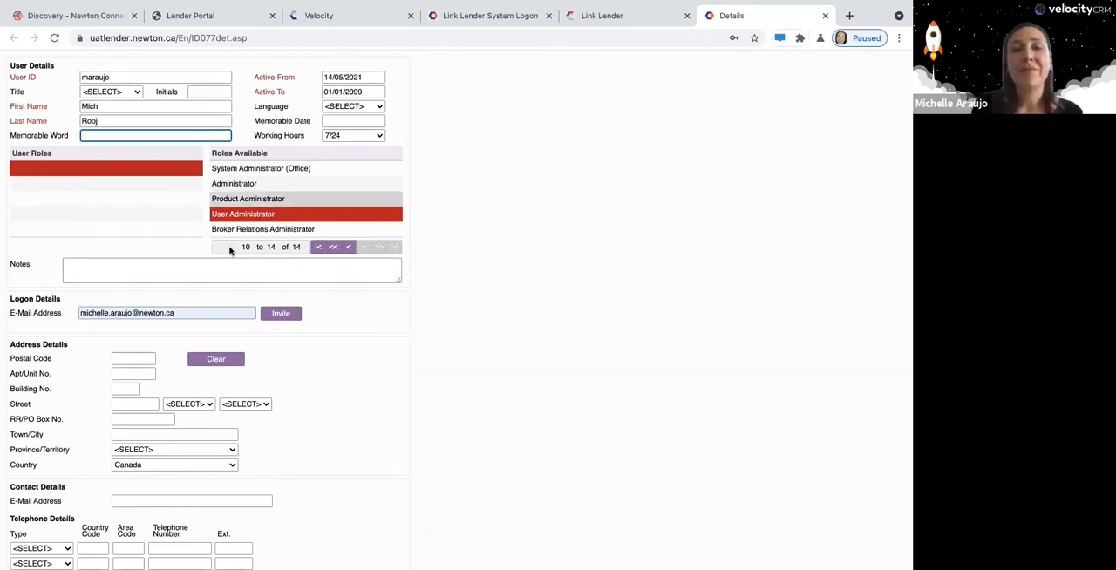
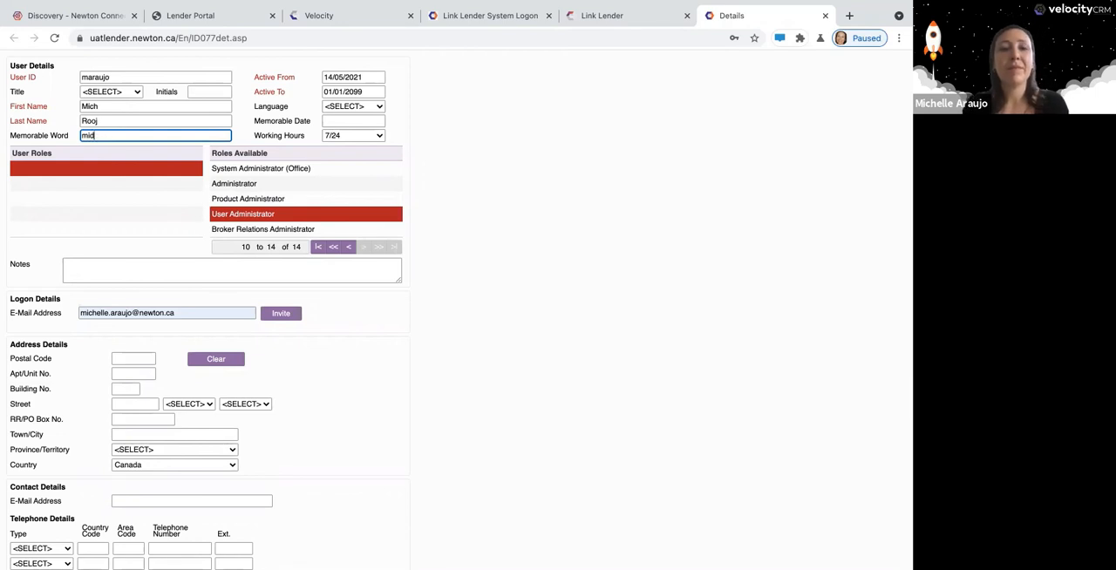
# Enter the new user's memorable word and memorable date.
pyautogui.press('BackSpace')
pyautogui.press('BackSpace')
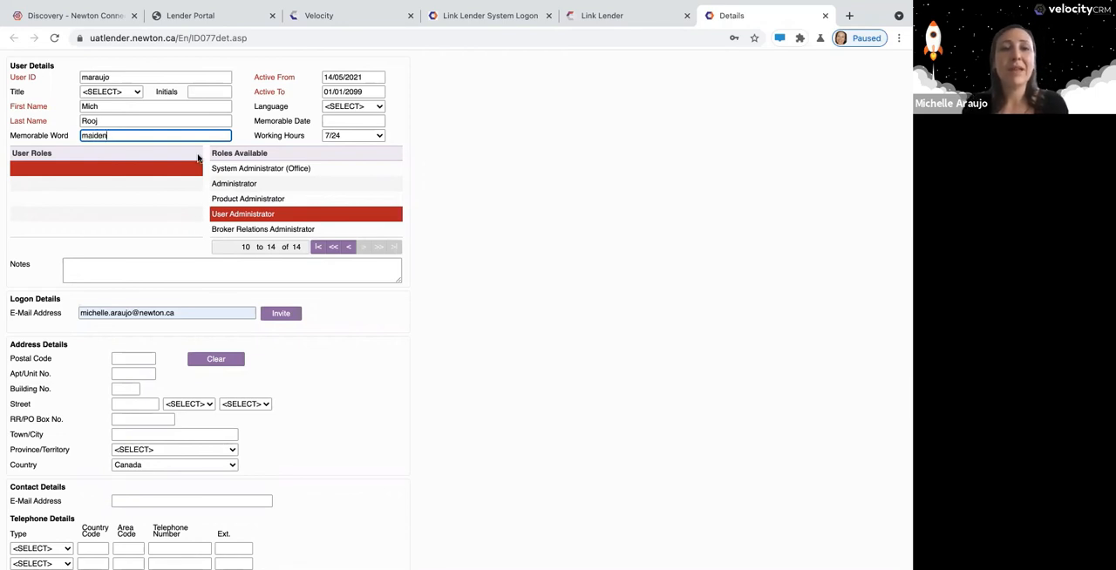
pyautogui.click(368, 121)
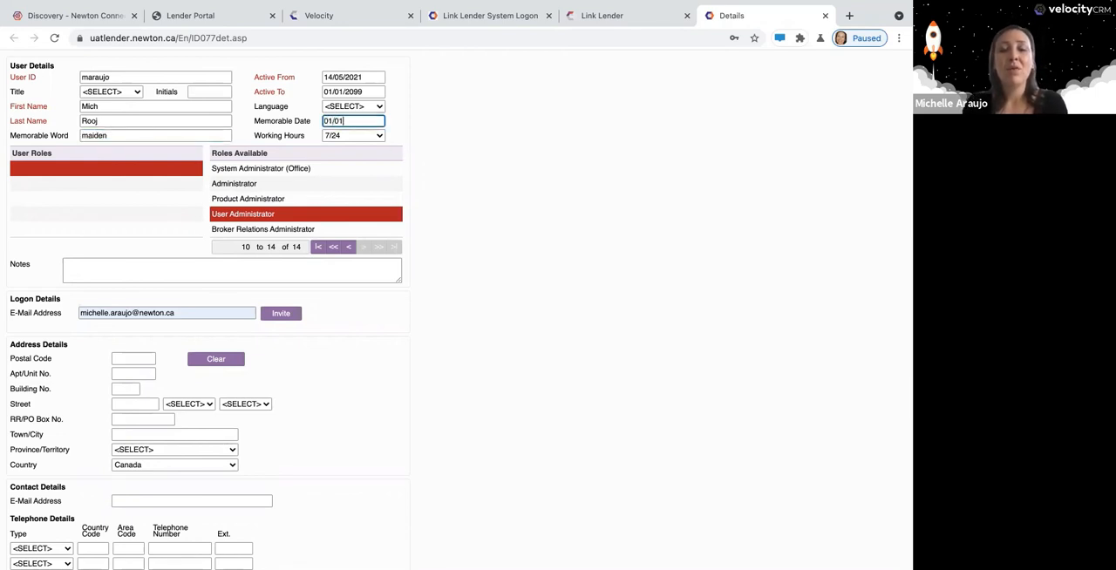
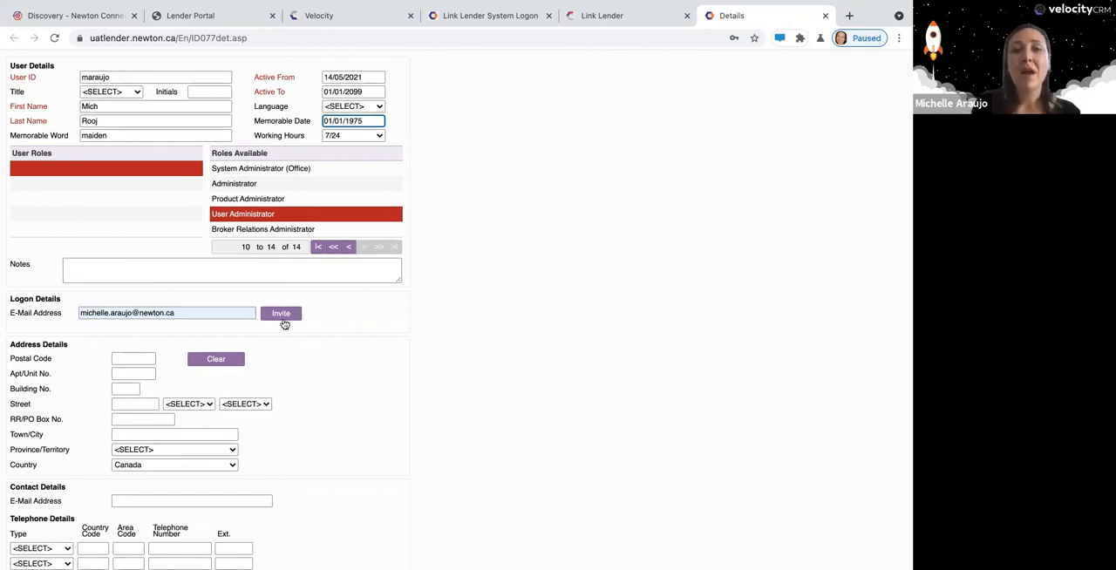
# Save the new user, send the logon invitation to the entered e-mail address, and confirm the user form.
pyautogui.click(284, 321)
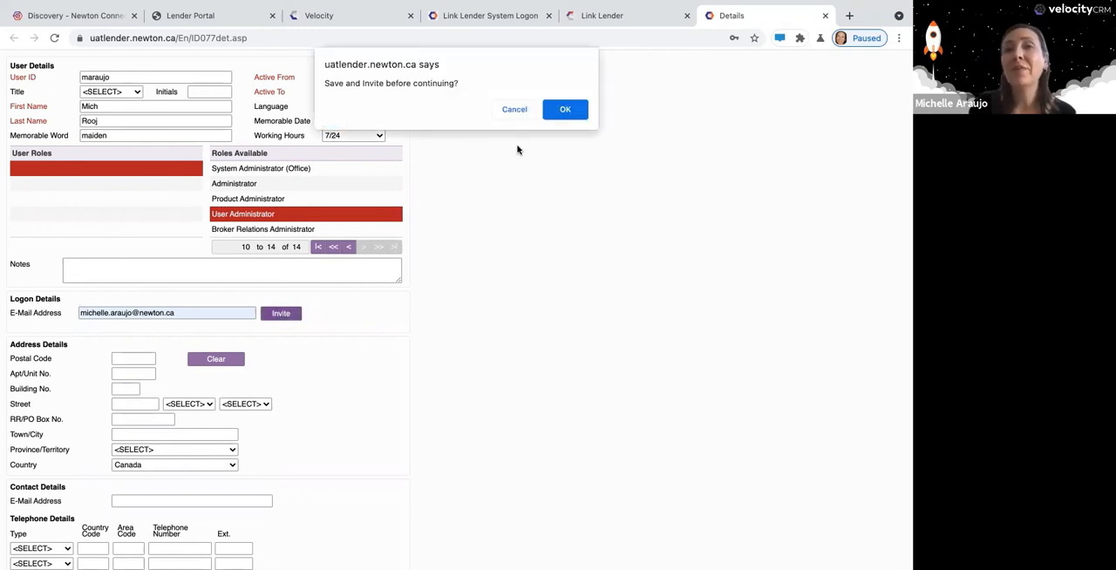
pyautogui.click(567, 112)
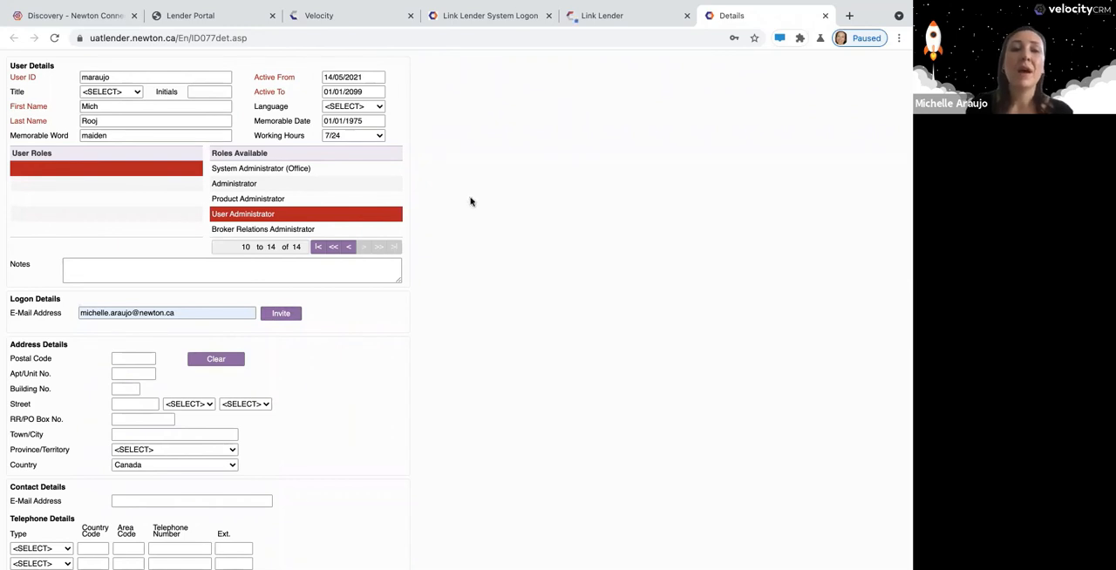
pyautogui.click(293, 316)
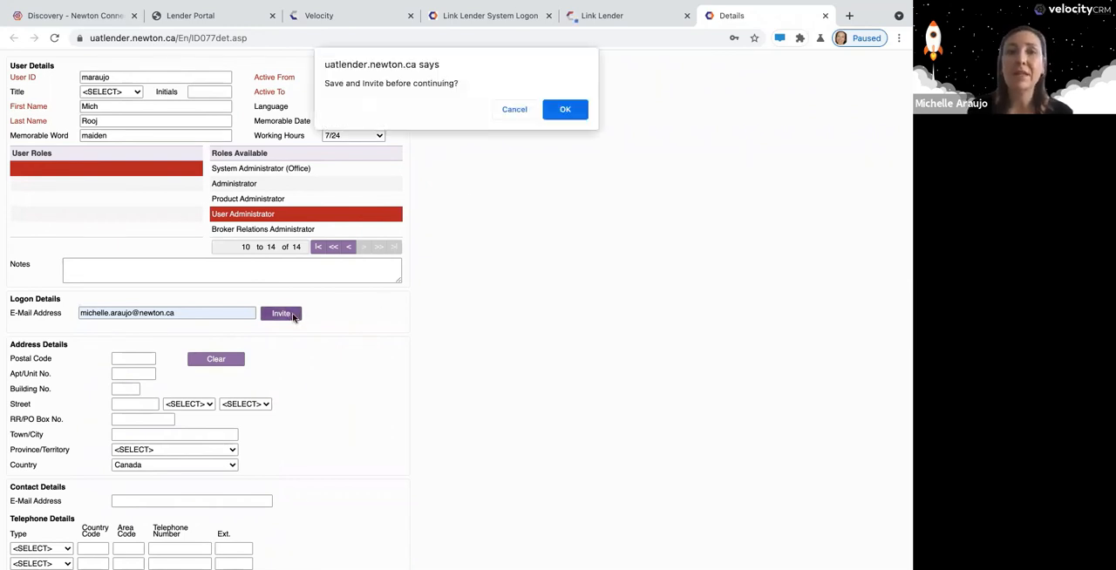
pyautogui.click(567, 109)
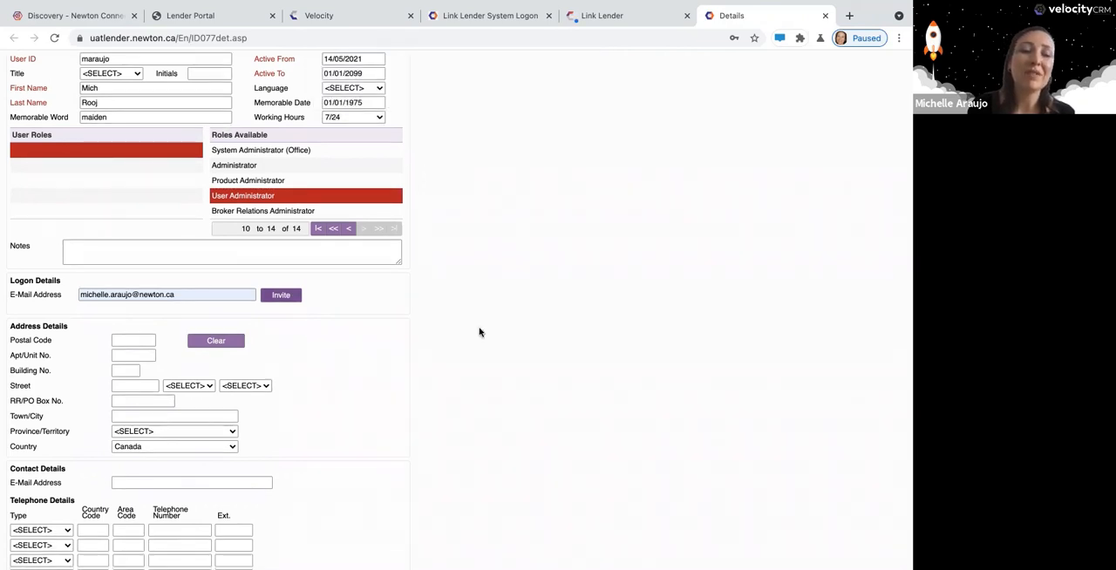
pyautogui.scroll(-5, 481, 331)
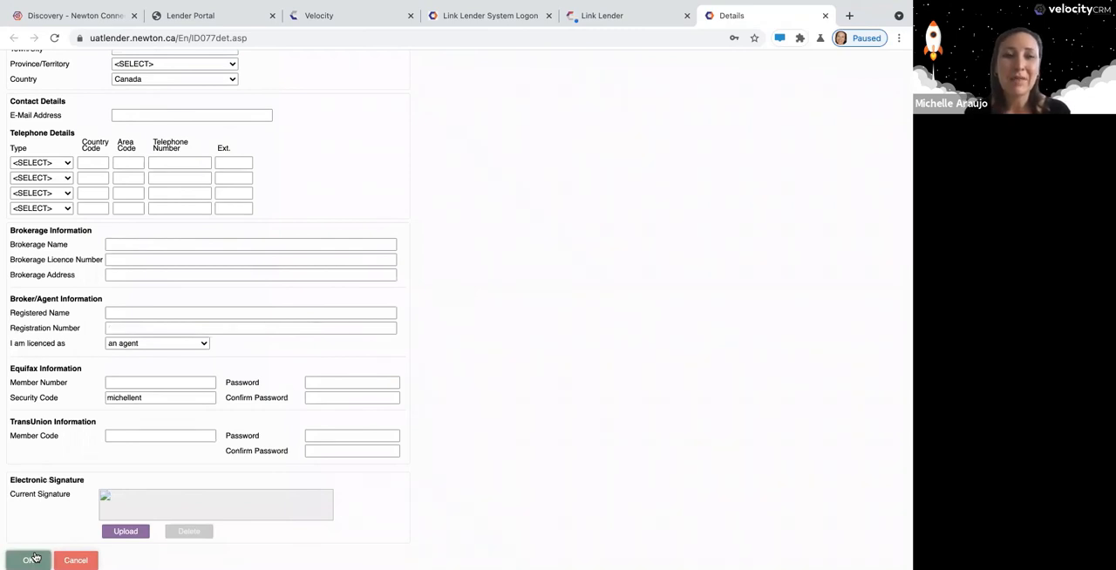
pyautogui.click(33, 558)
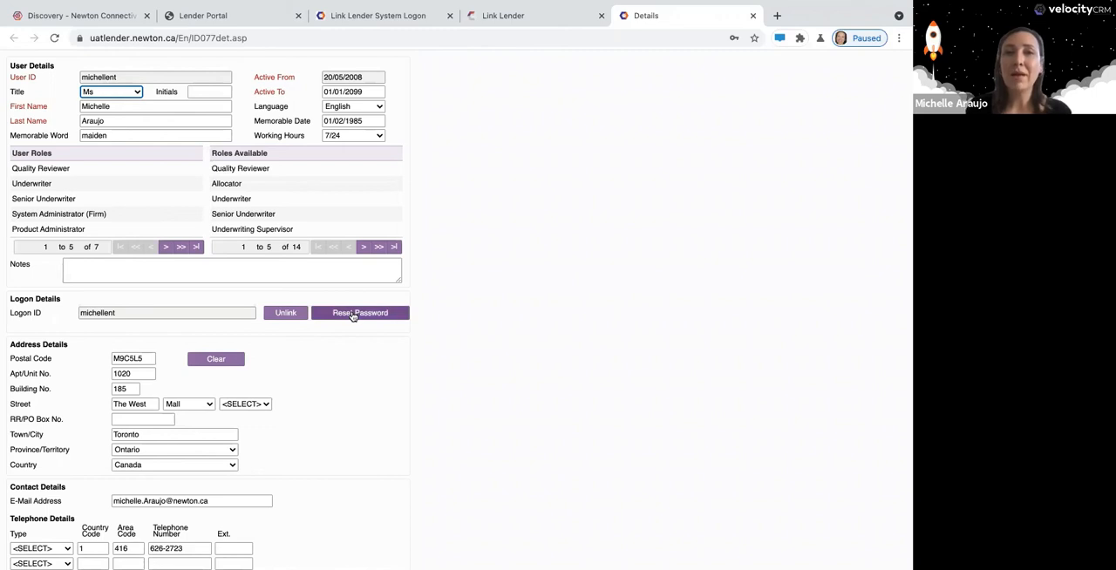
# Request unlinking of the existing user's logon ID, answer the confirmation and leave the user's details.
pyautogui.click(286, 314)
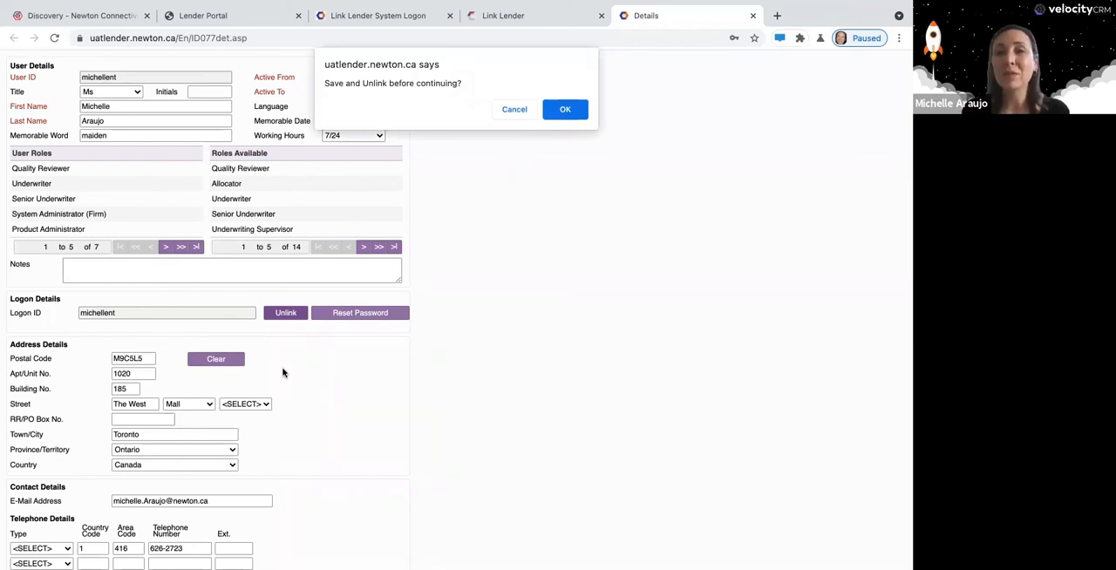
pyautogui.press('Return')
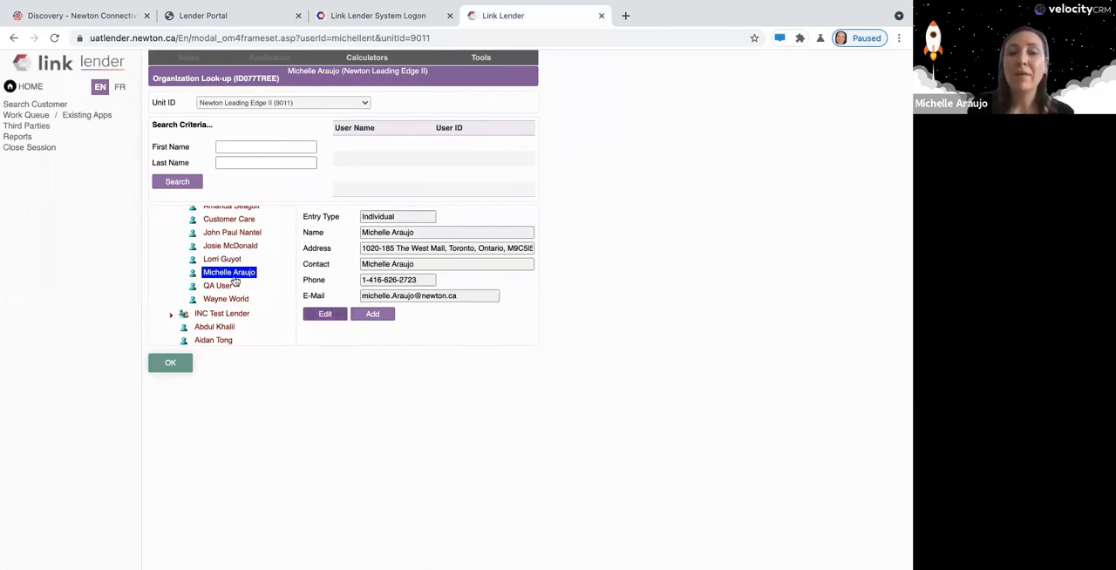
# Display the entry type choice for adding an entry, and switch to the Leading Edge II Toronto regional office with its branch collapsed.
pyautogui.click(377, 315)
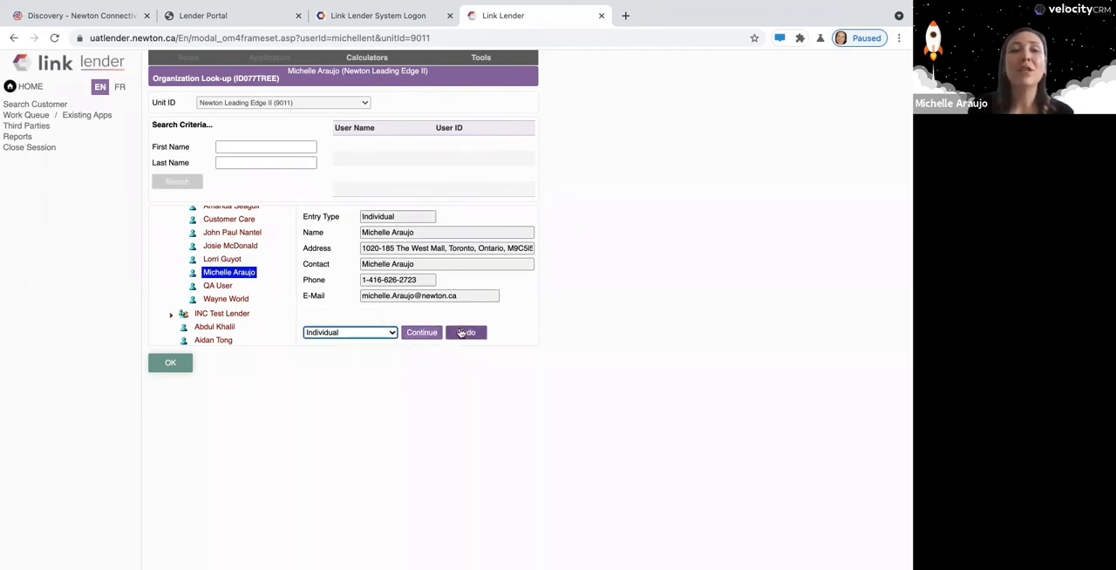
pyautogui.scroll(2, 222, 262)
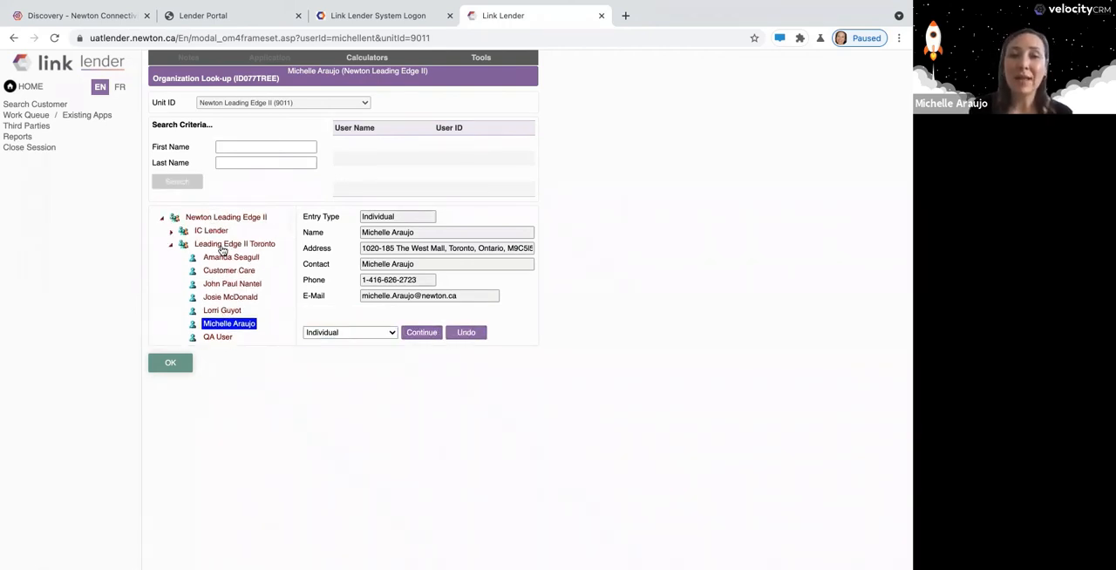
pyautogui.click(223, 246)
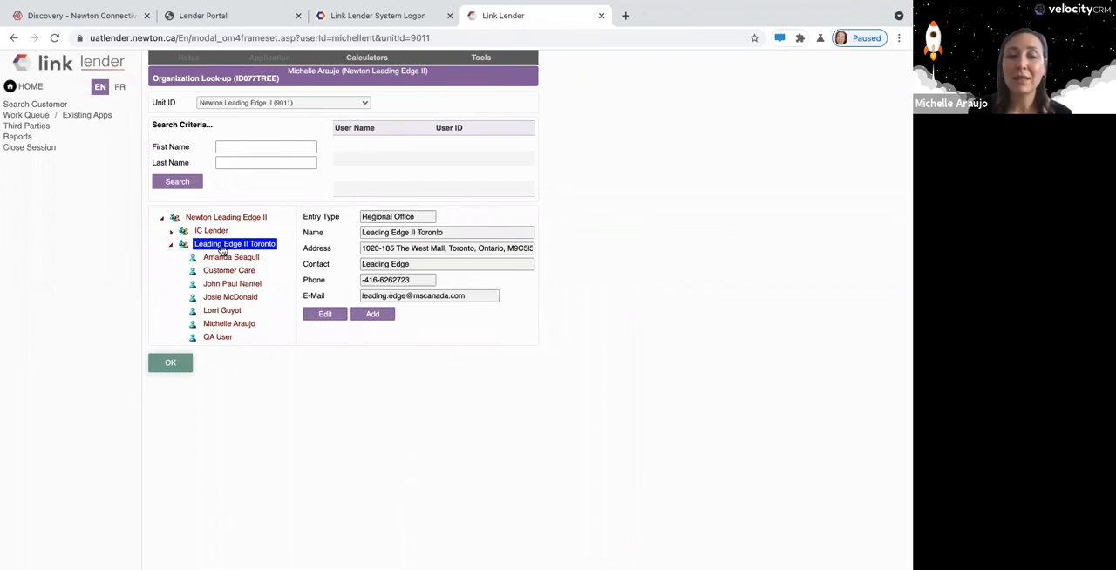
pyautogui.click(171, 245)
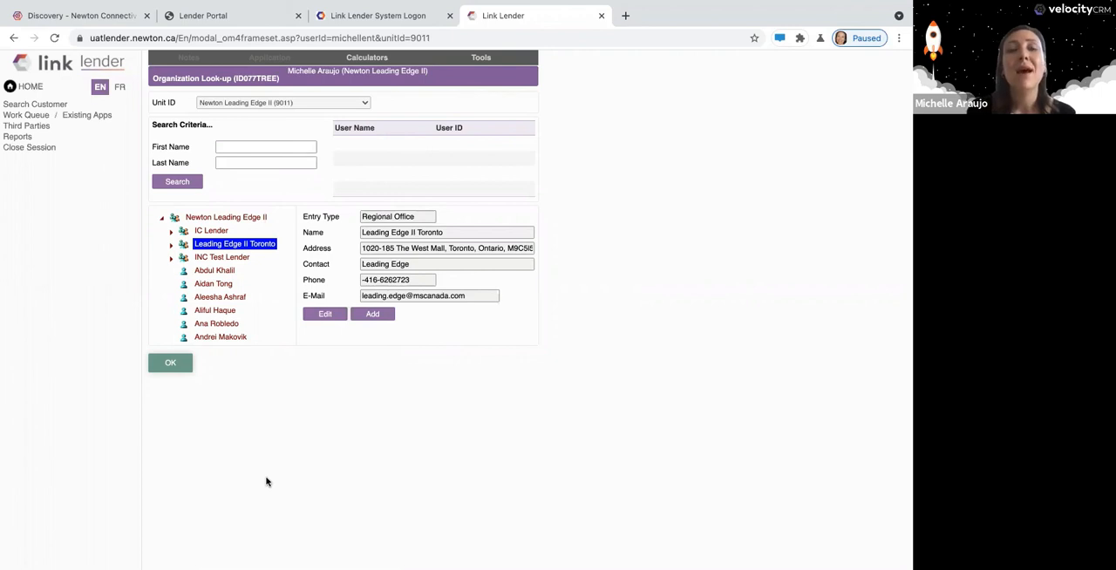
# Open User Options and review the personal options, including the e-mail notification and credit bureau settings.
pyautogui.click(481, 58)
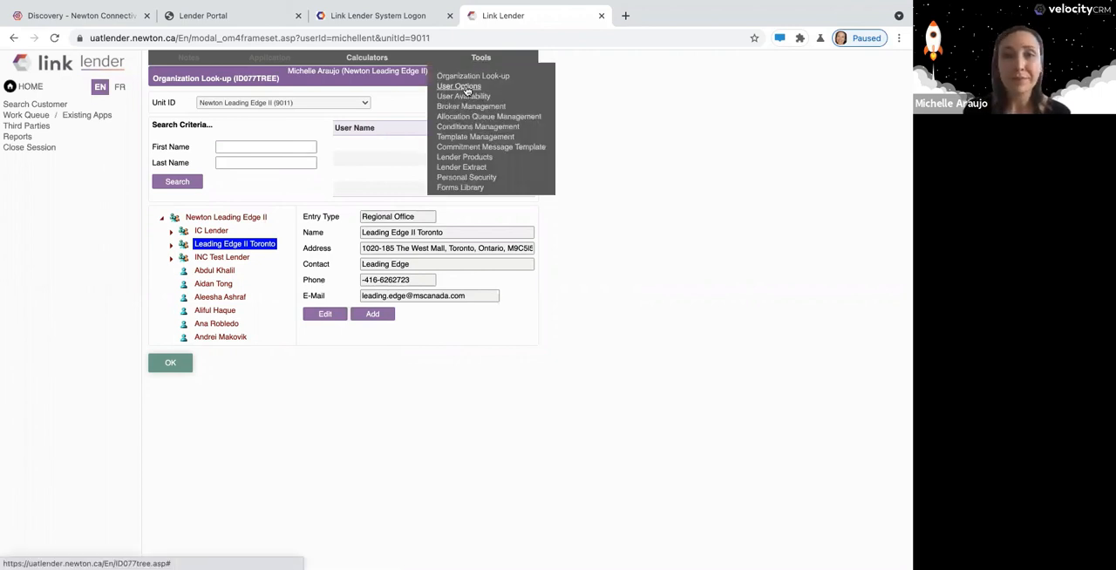
pyautogui.click(466, 87)
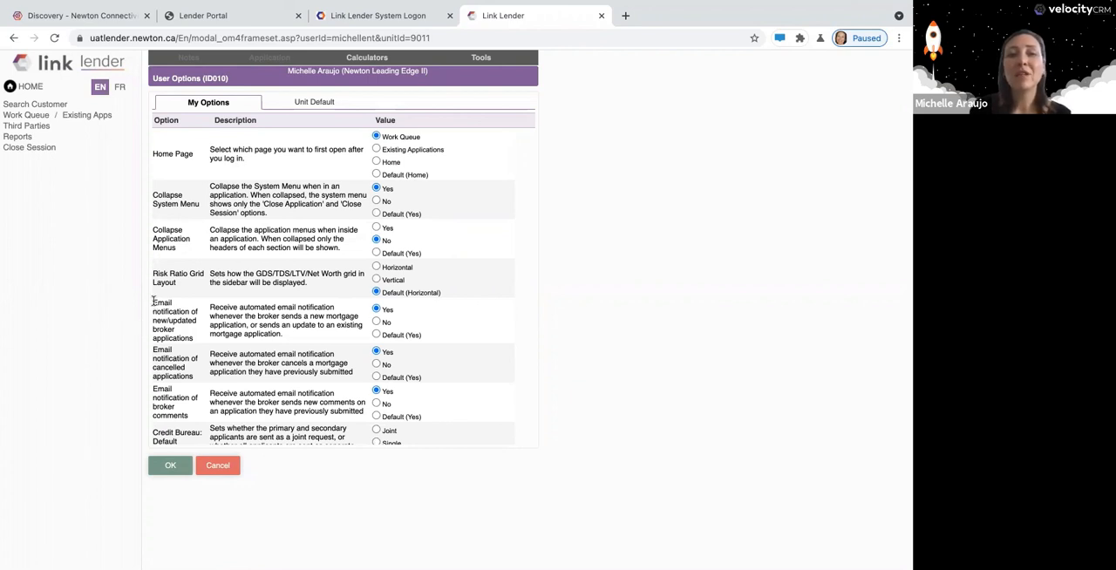
pyautogui.moveTo(153, 301); pyautogui.dragTo(292, 399)
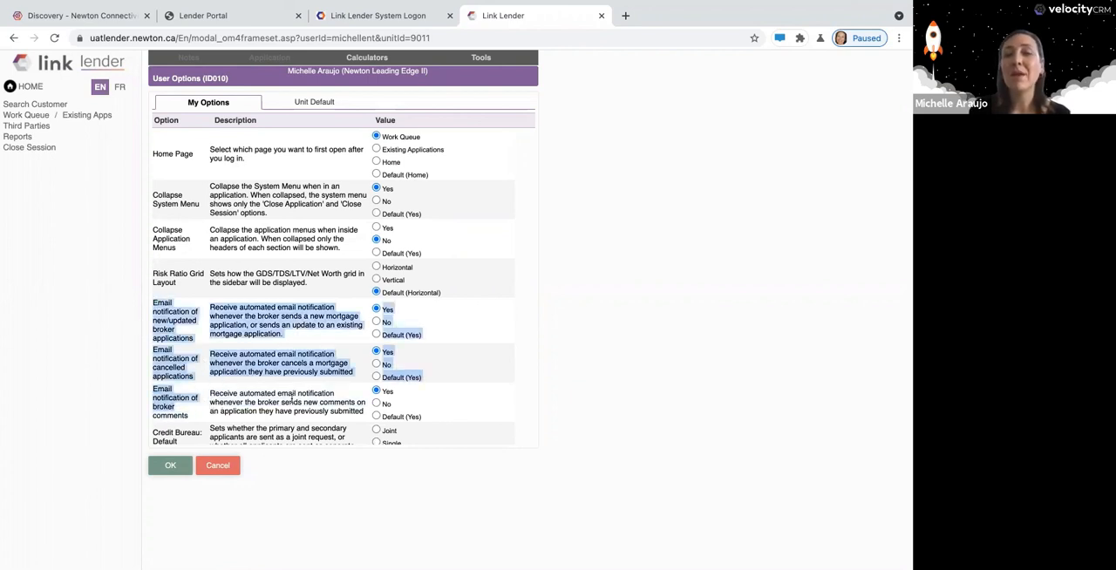
pyautogui.click(293, 398)
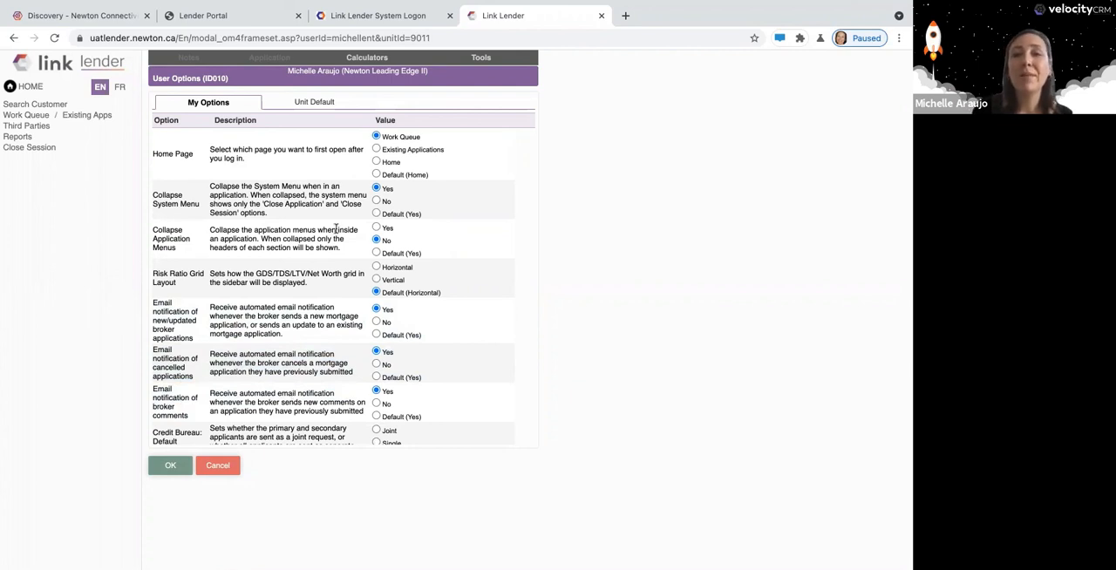
pyautogui.scroll(-1, 336, 229)
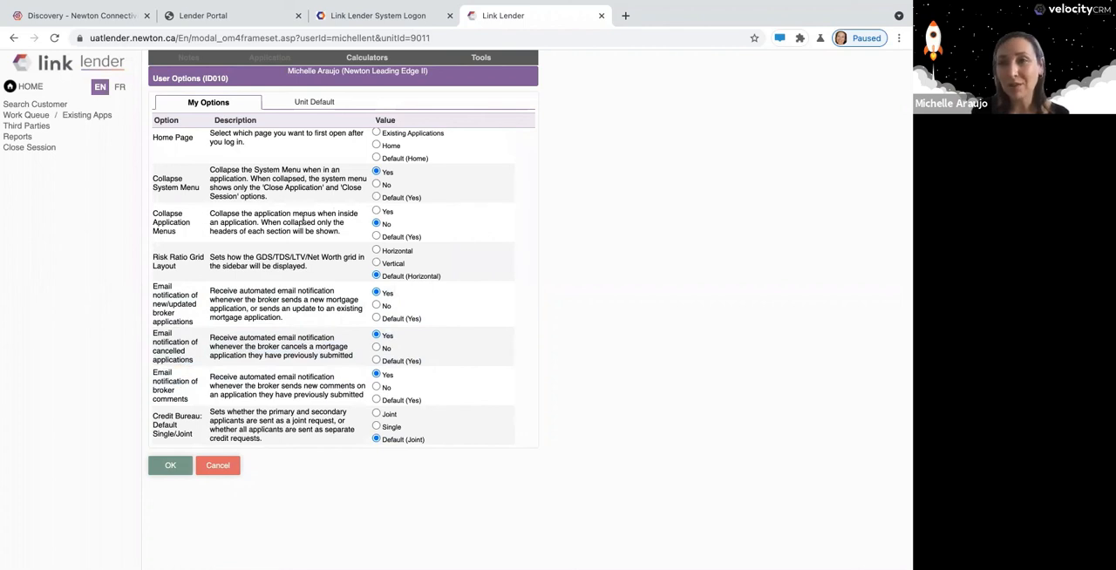
# Set the unit default for Credit Bureau: Default Single/Joint to Single and enforce it.
pyautogui.click(318, 103)
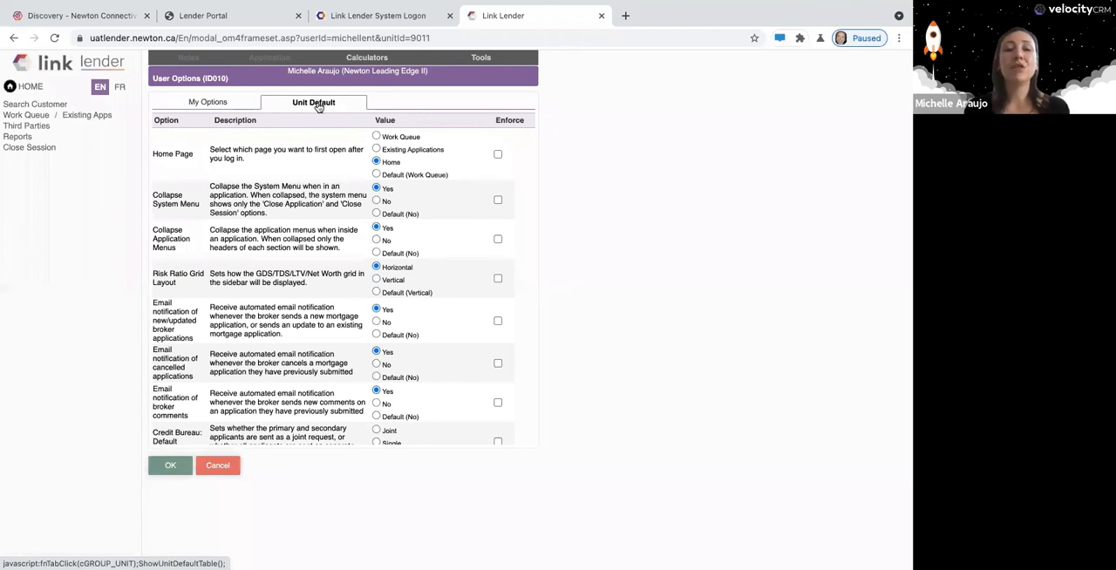
pyautogui.scroll(-1, 316, 324)
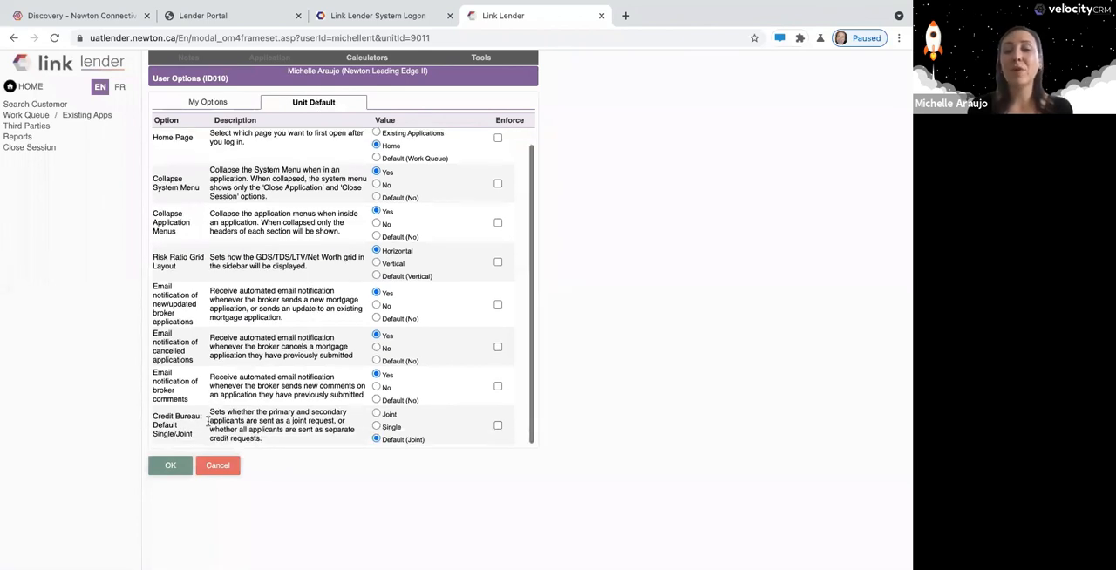
pyautogui.click(377, 427)
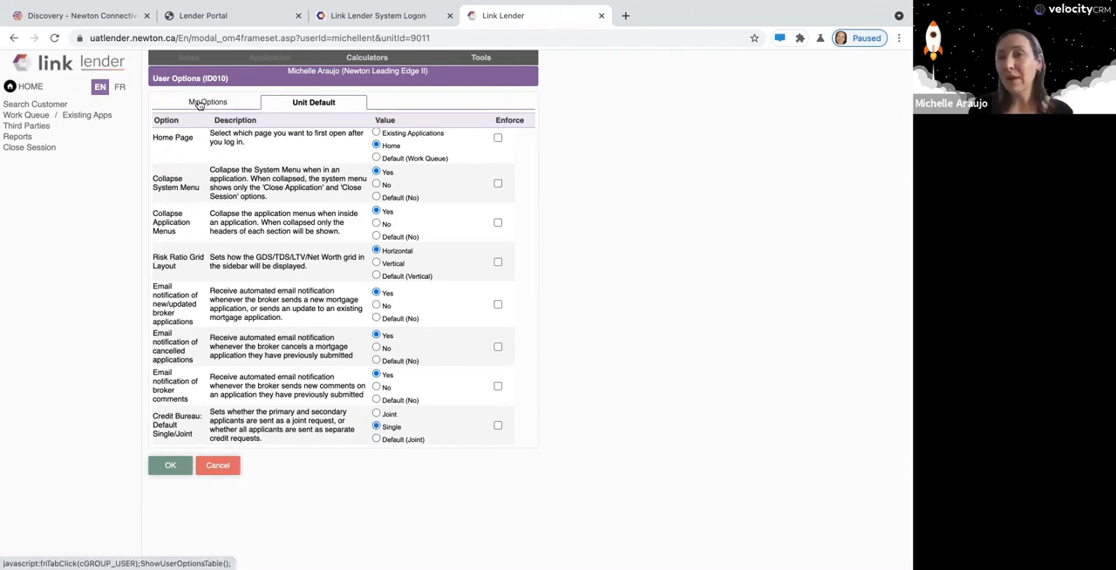
pyautogui.click(498, 425)
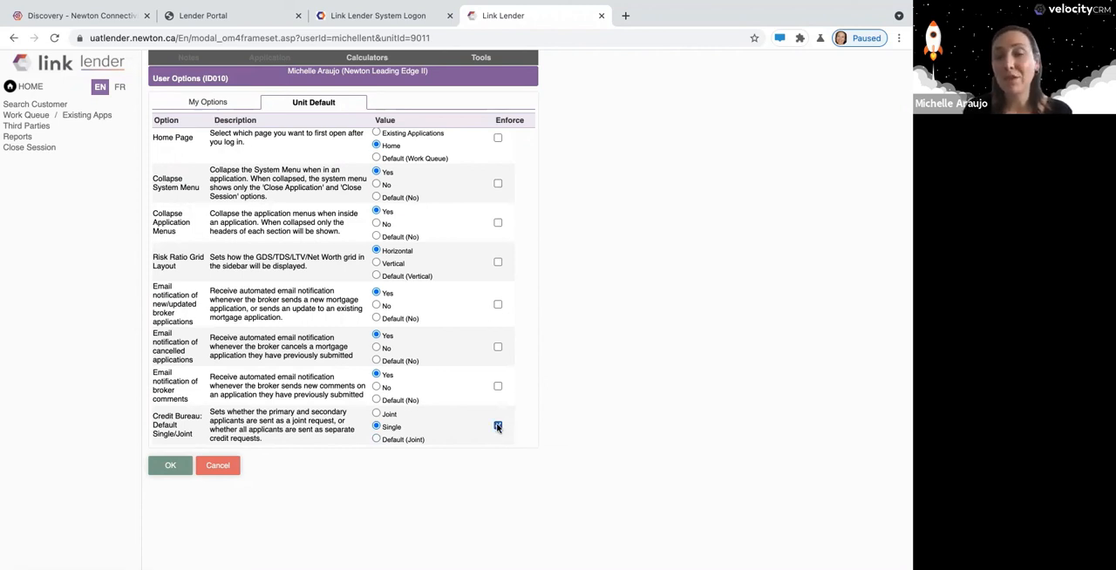
# Try out enforcing the unit defaults for the three e-mail notification options and clear the enforcement again.
pyautogui.click(498, 387)
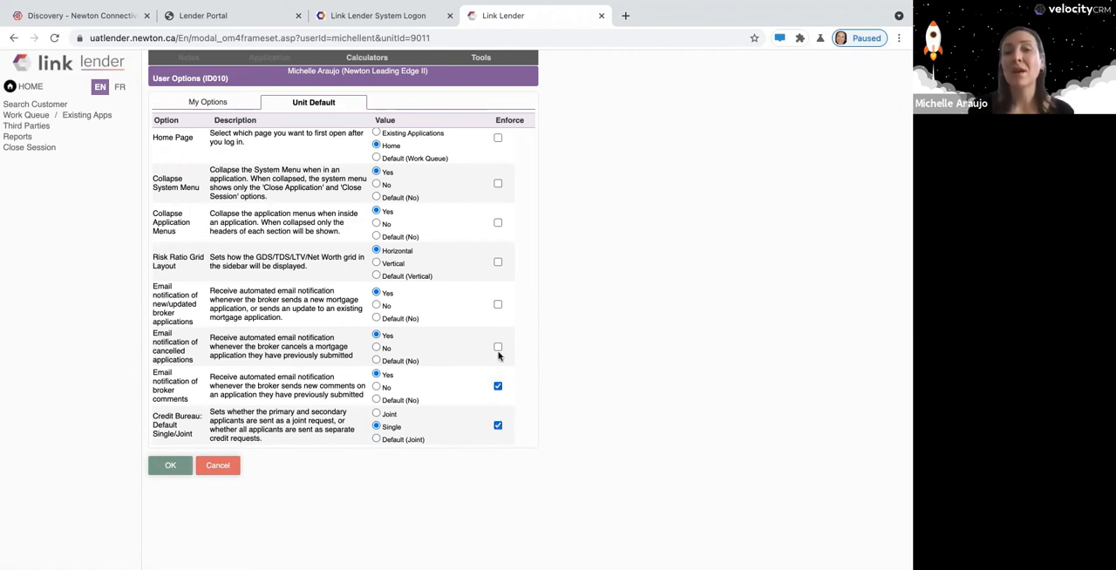
pyautogui.click(497, 348)
pyautogui.click(498, 305)
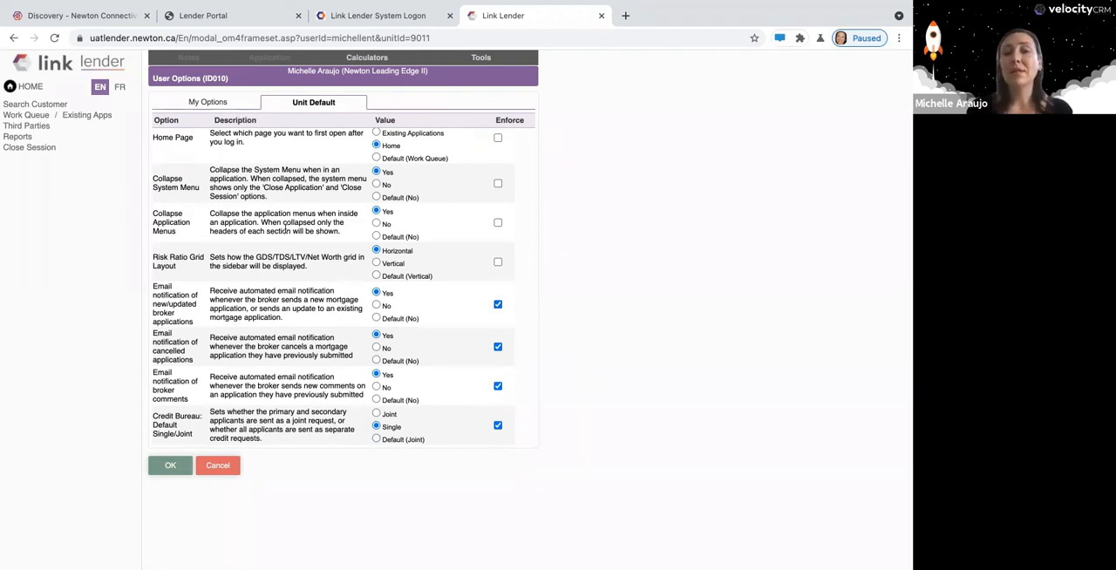
pyautogui.click(498, 304)
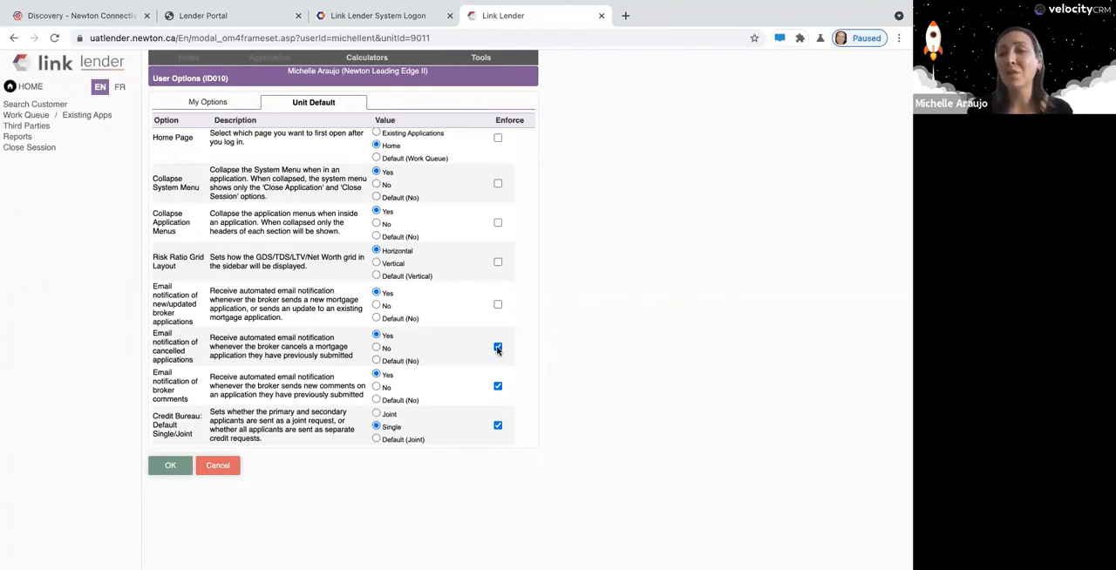
pyautogui.click(498, 347)
pyautogui.click(498, 386)
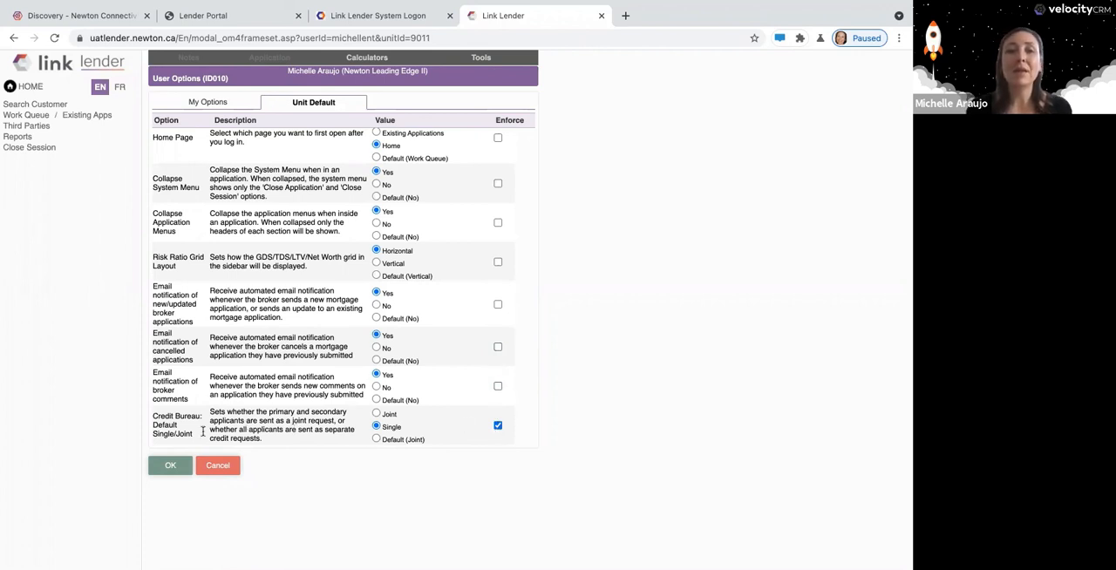
# Try the Joint value for the Credit Bureau: Default Single/Joint unit default and stop enforcing it.
pyautogui.moveTo(155, 415); pyautogui.dragTo(204, 417)
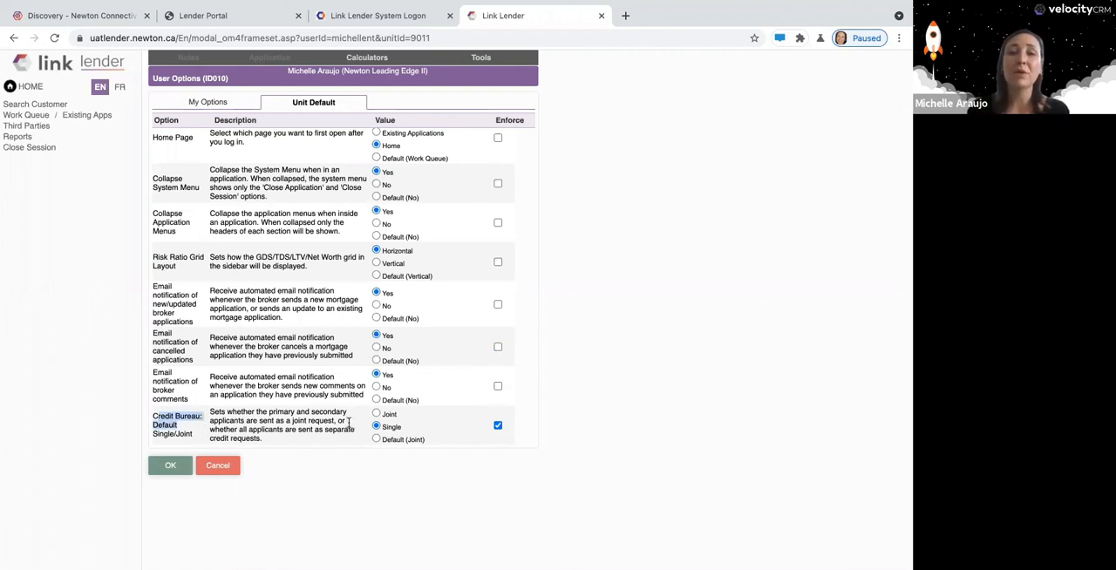
pyautogui.click(377, 415)
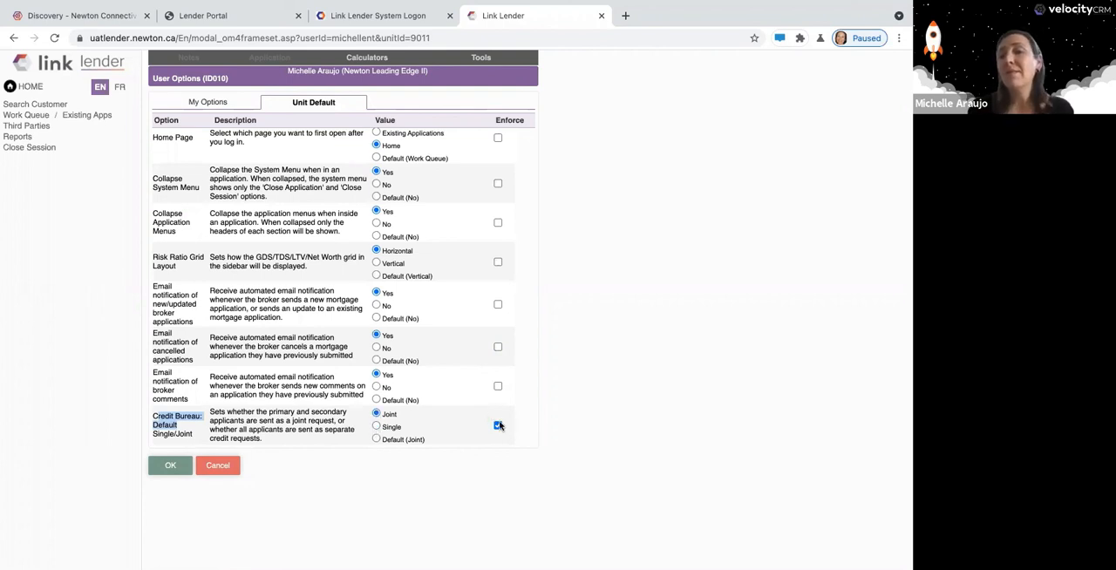
pyautogui.click(500, 426)
pyautogui.click(500, 424)
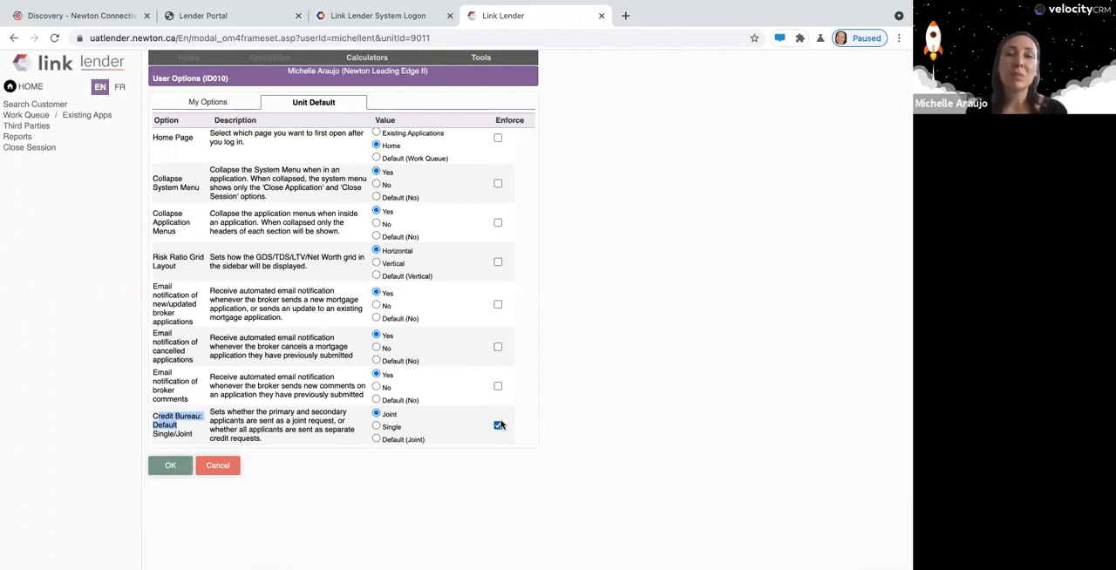
pyautogui.click(500, 425)
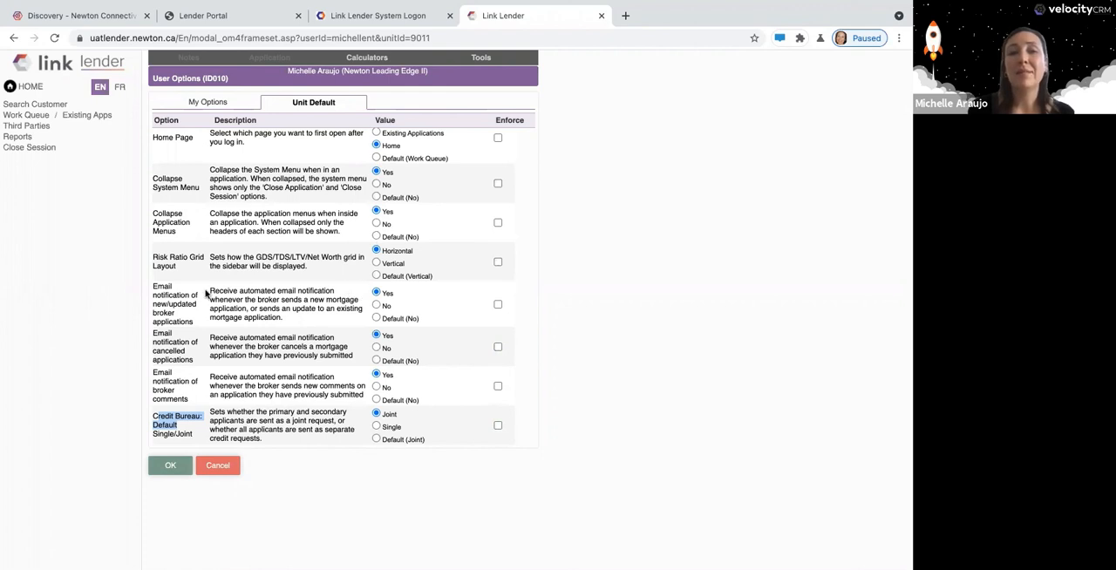
# Try enforcing the three e-mail notification unit defaults, clear their enforcement, and leave User Options without saving.
pyautogui.click(496, 305)
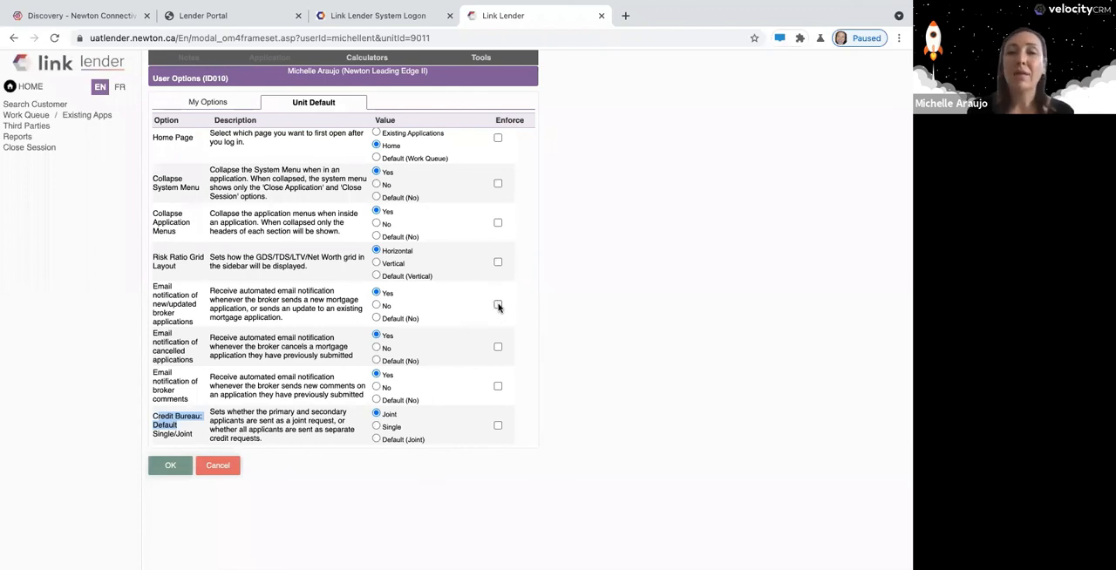
pyautogui.click(498, 386)
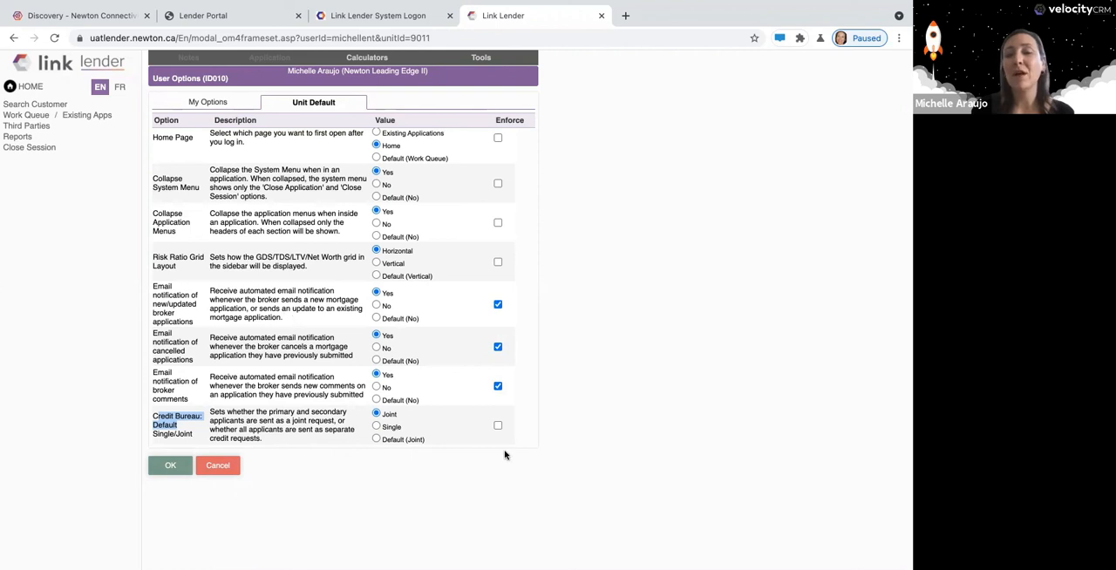
pyautogui.click(449, 428)
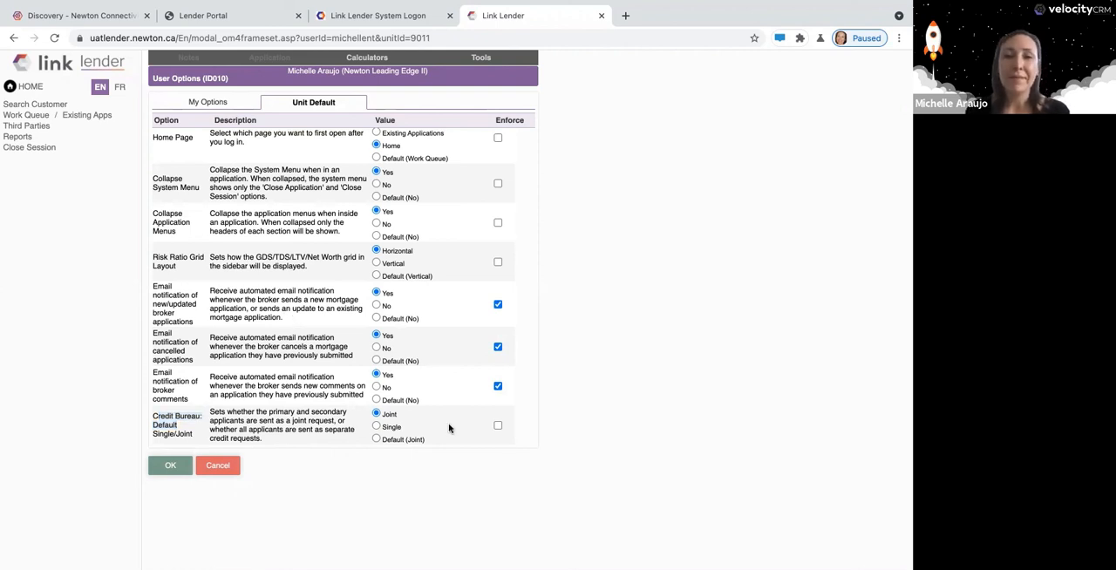
pyautogui.click(498, 386)
pyautogui.click(498, 347)
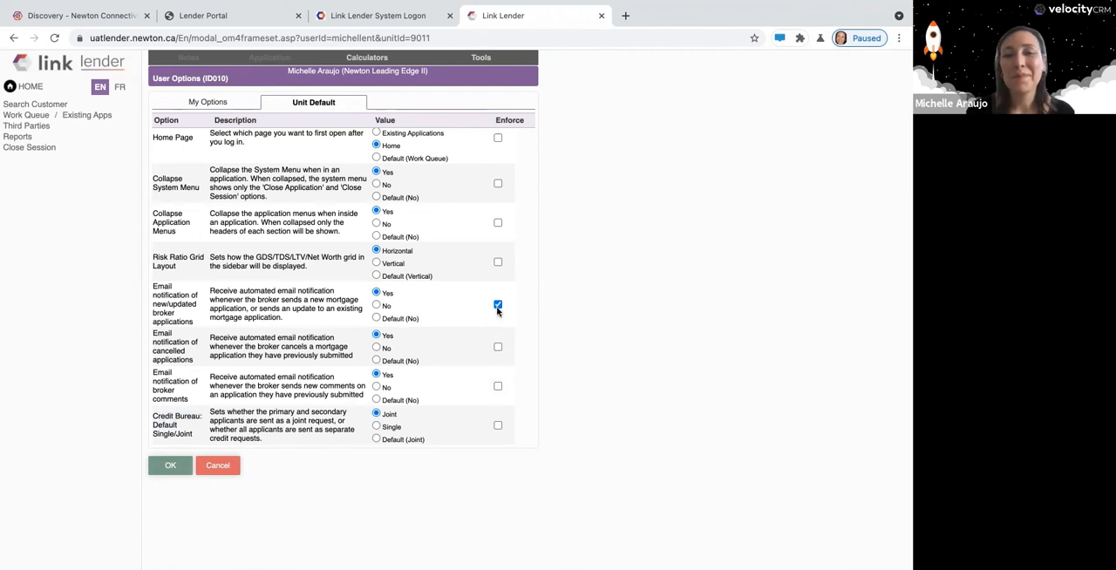
pyautogui.click(498, 306)
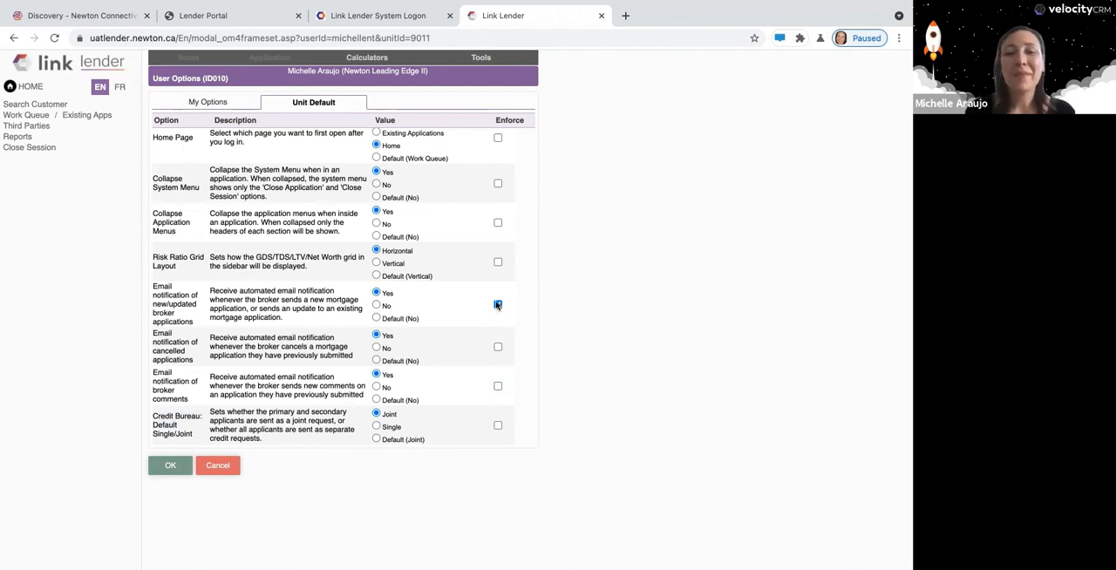
pyautogui.click(218, 466)
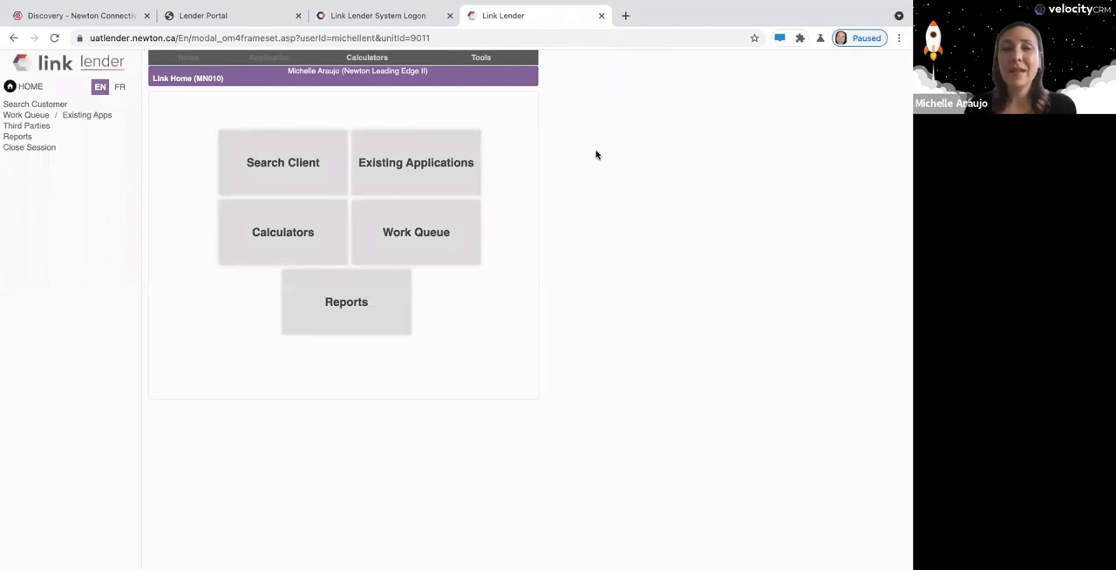
# Switch to the PowerPoint slide show and reveal the first two Key Points, on creating entries under the highlight and deactivating users.
pyautogui.hotkey('ctrl', 'Up')
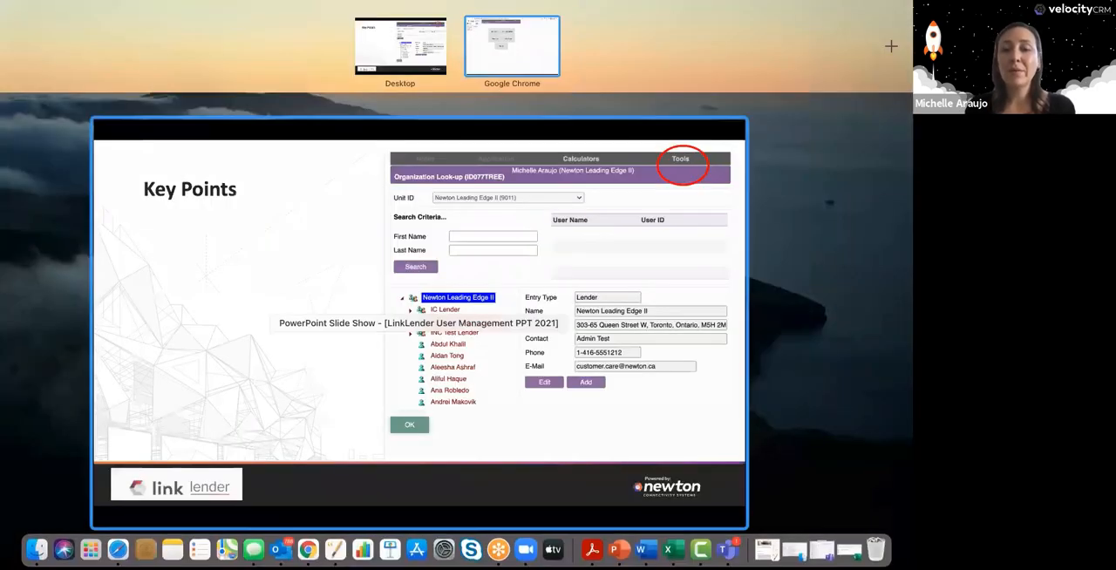
pyautogui.click(419, 323)
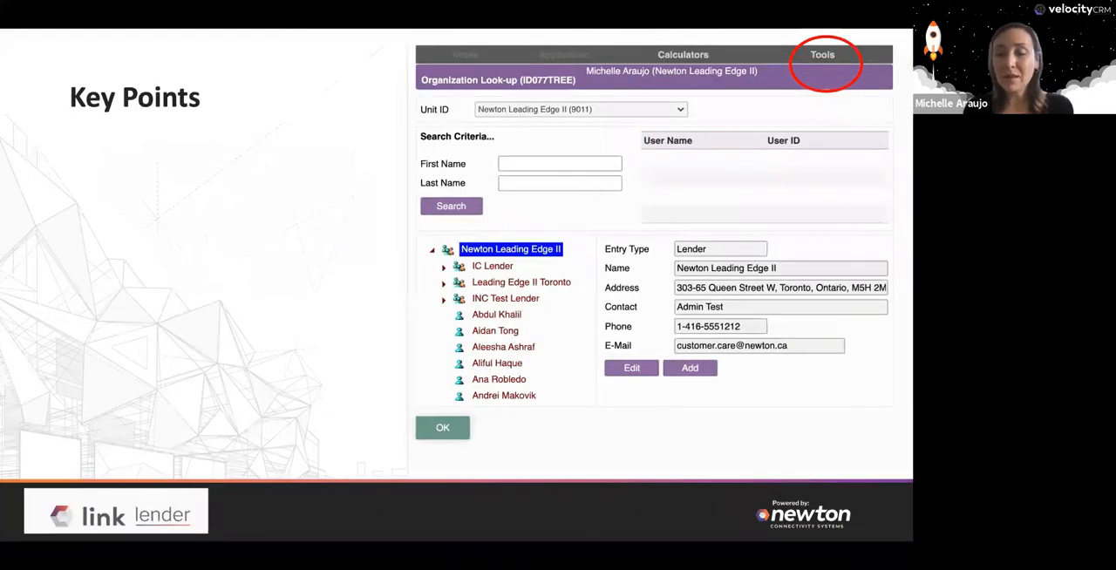
pyautogui.press('Right')
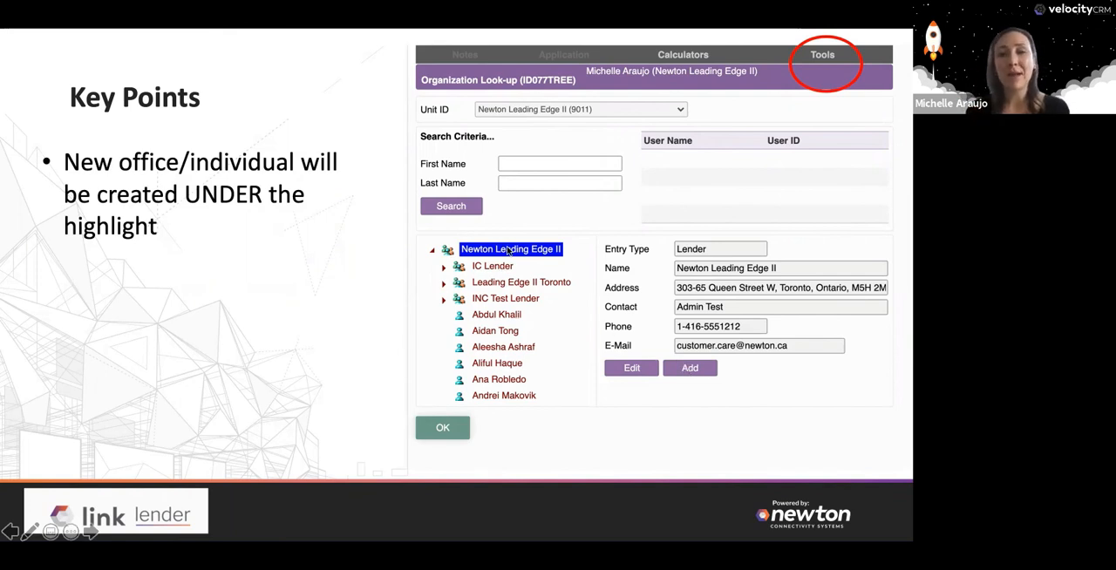
pyautogui.press('Right')
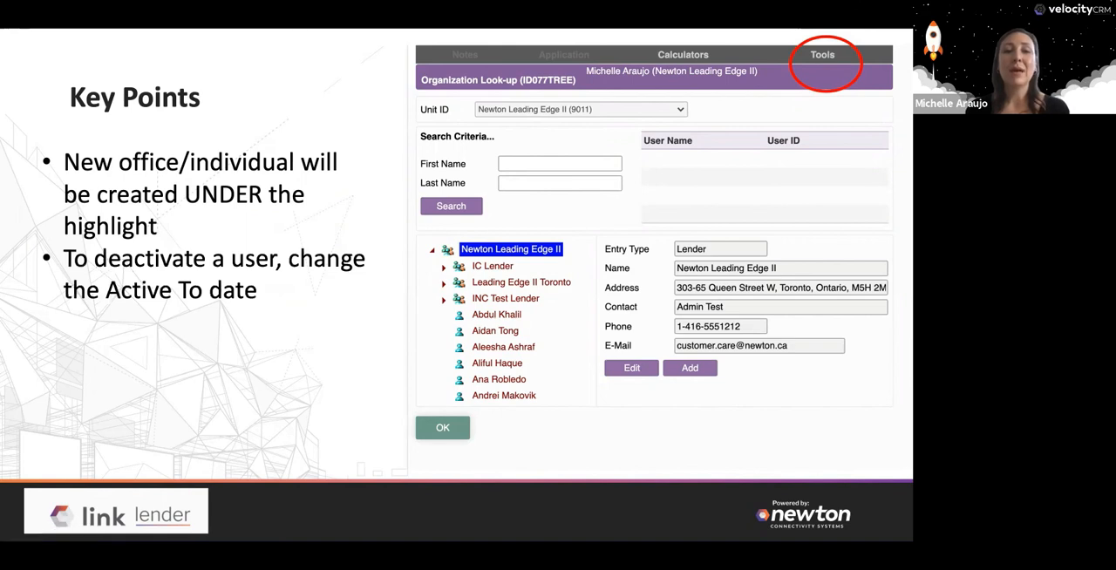